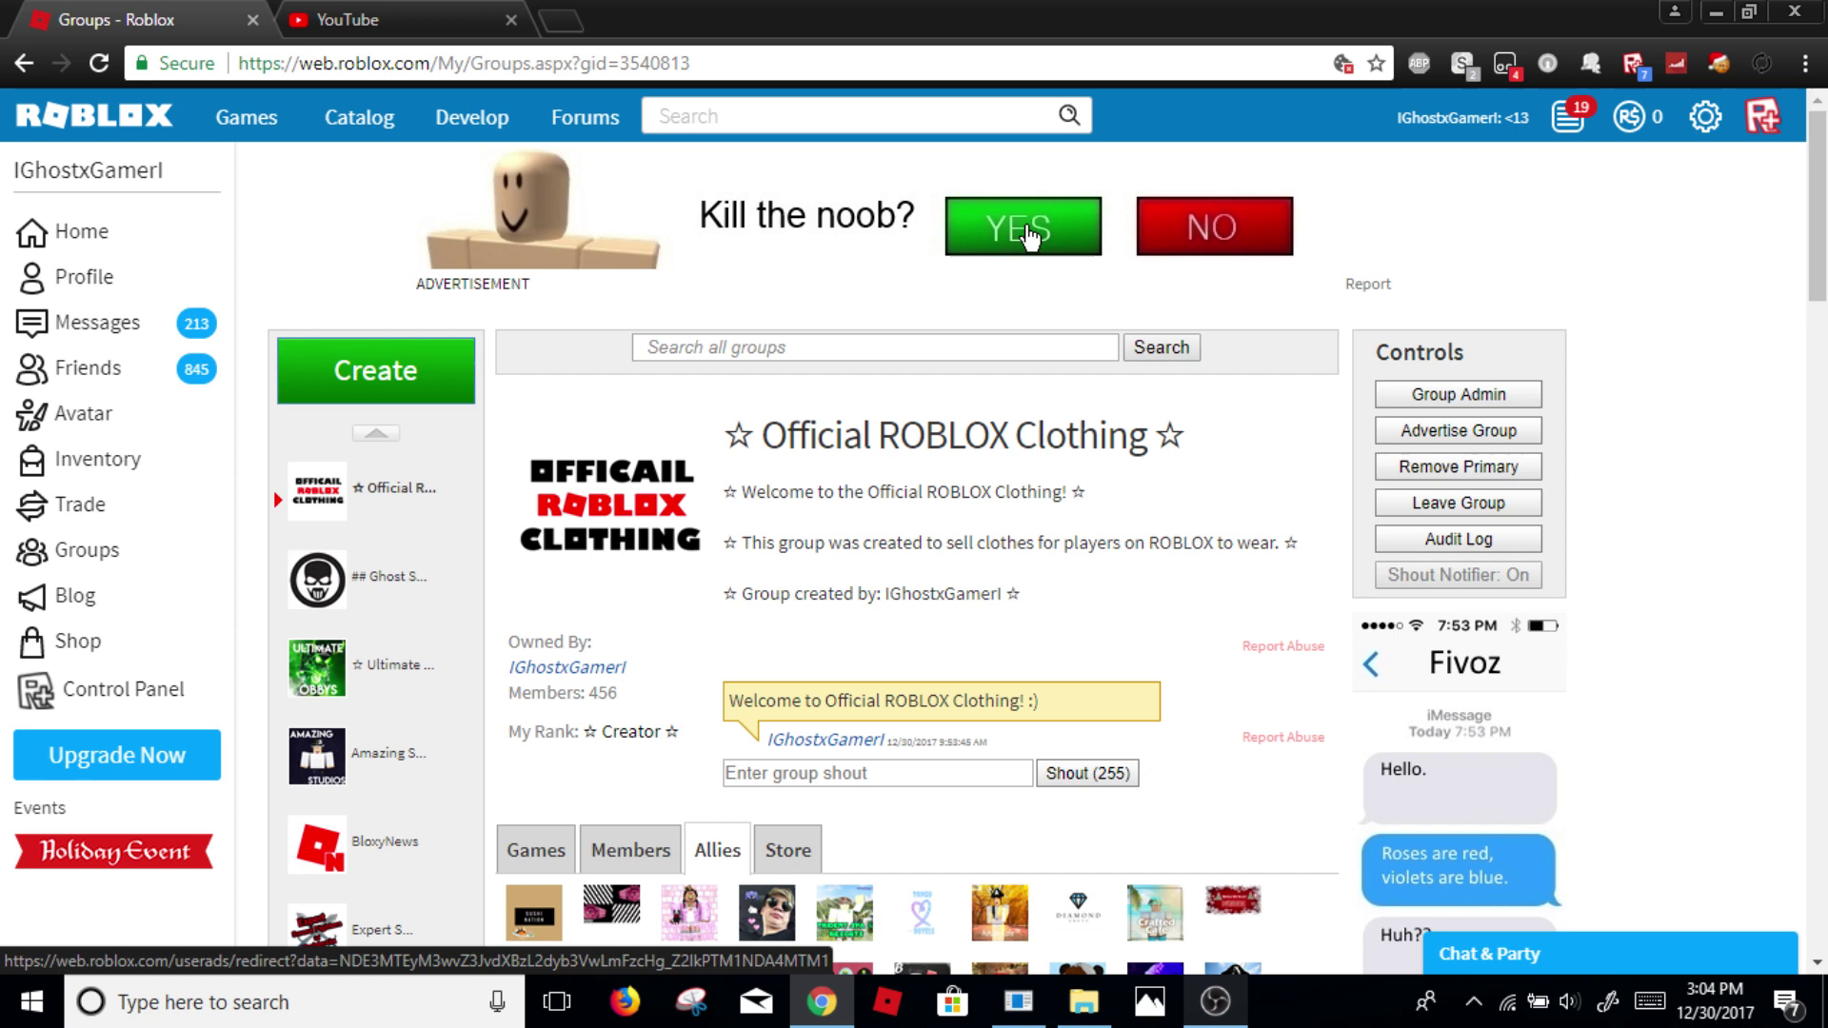
# Step: Open the clothing group's member list and its Group Admin page
pyautogui.click(1272, 251)
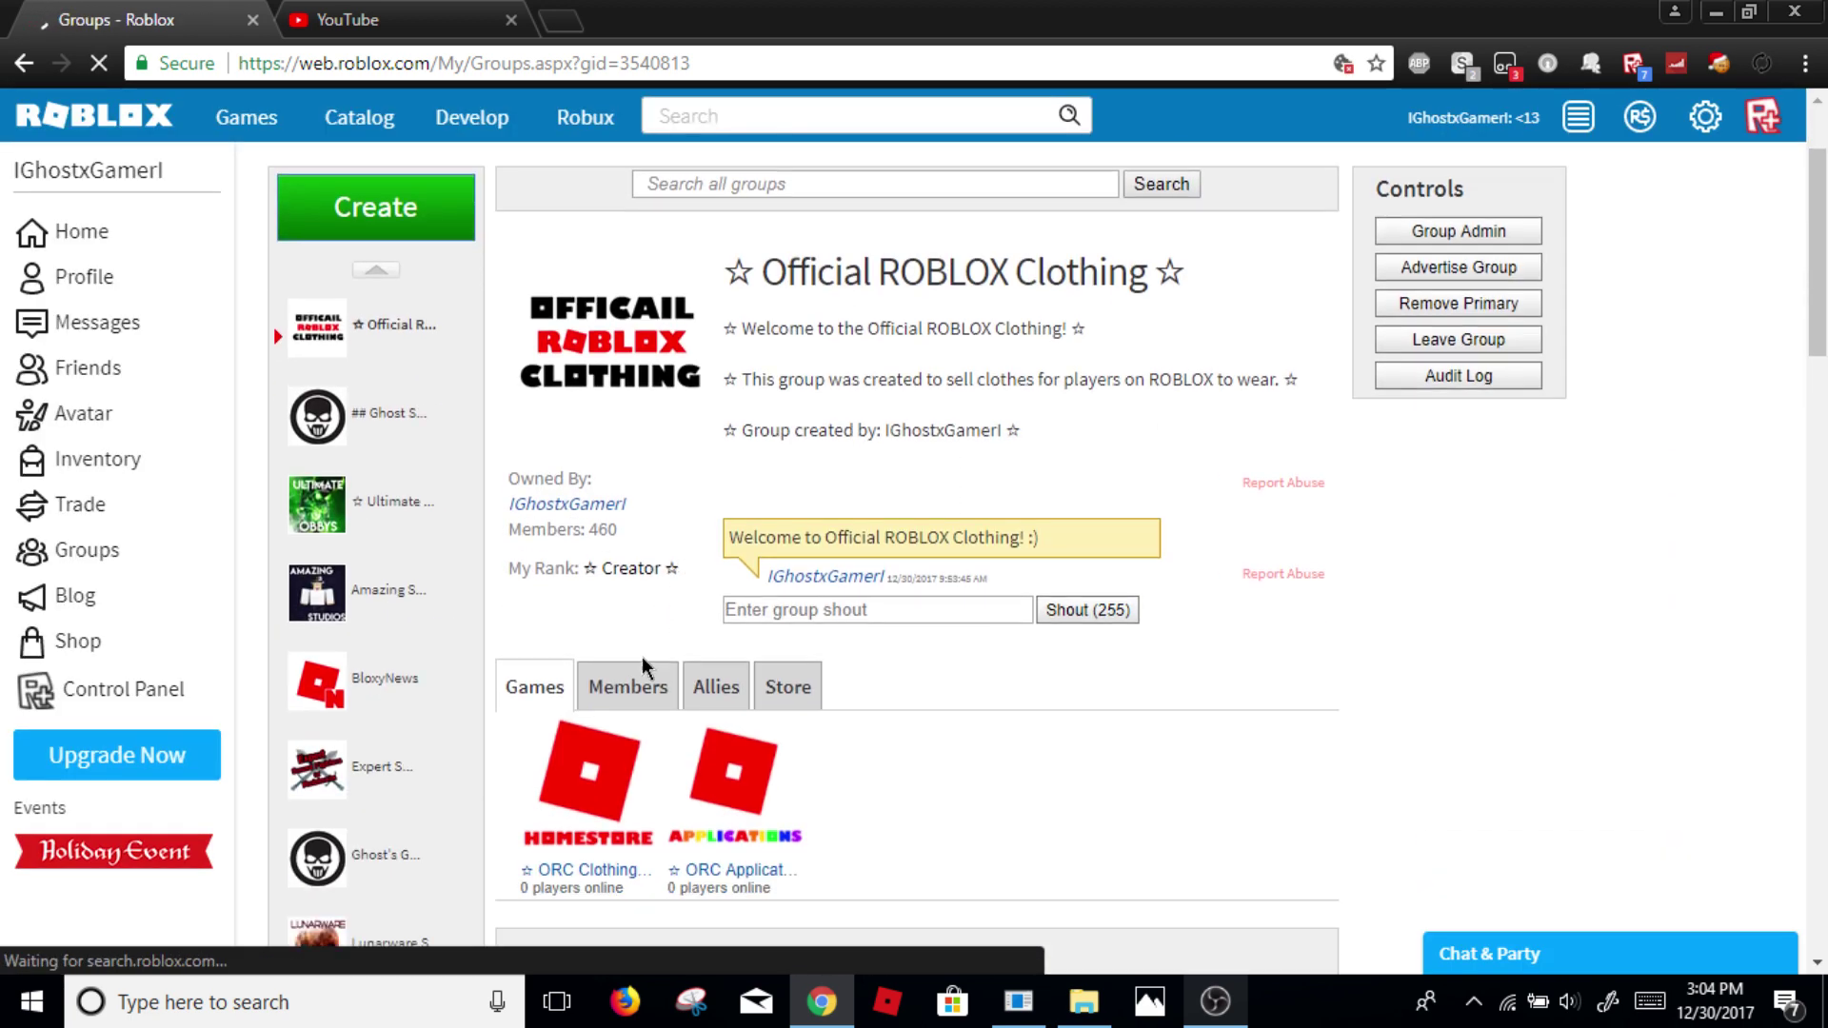
pyautogui.scroll(-3, 641, 673)
pyautogui.click(604, 604)
pyautogui.scroll(-4, 655, 710)
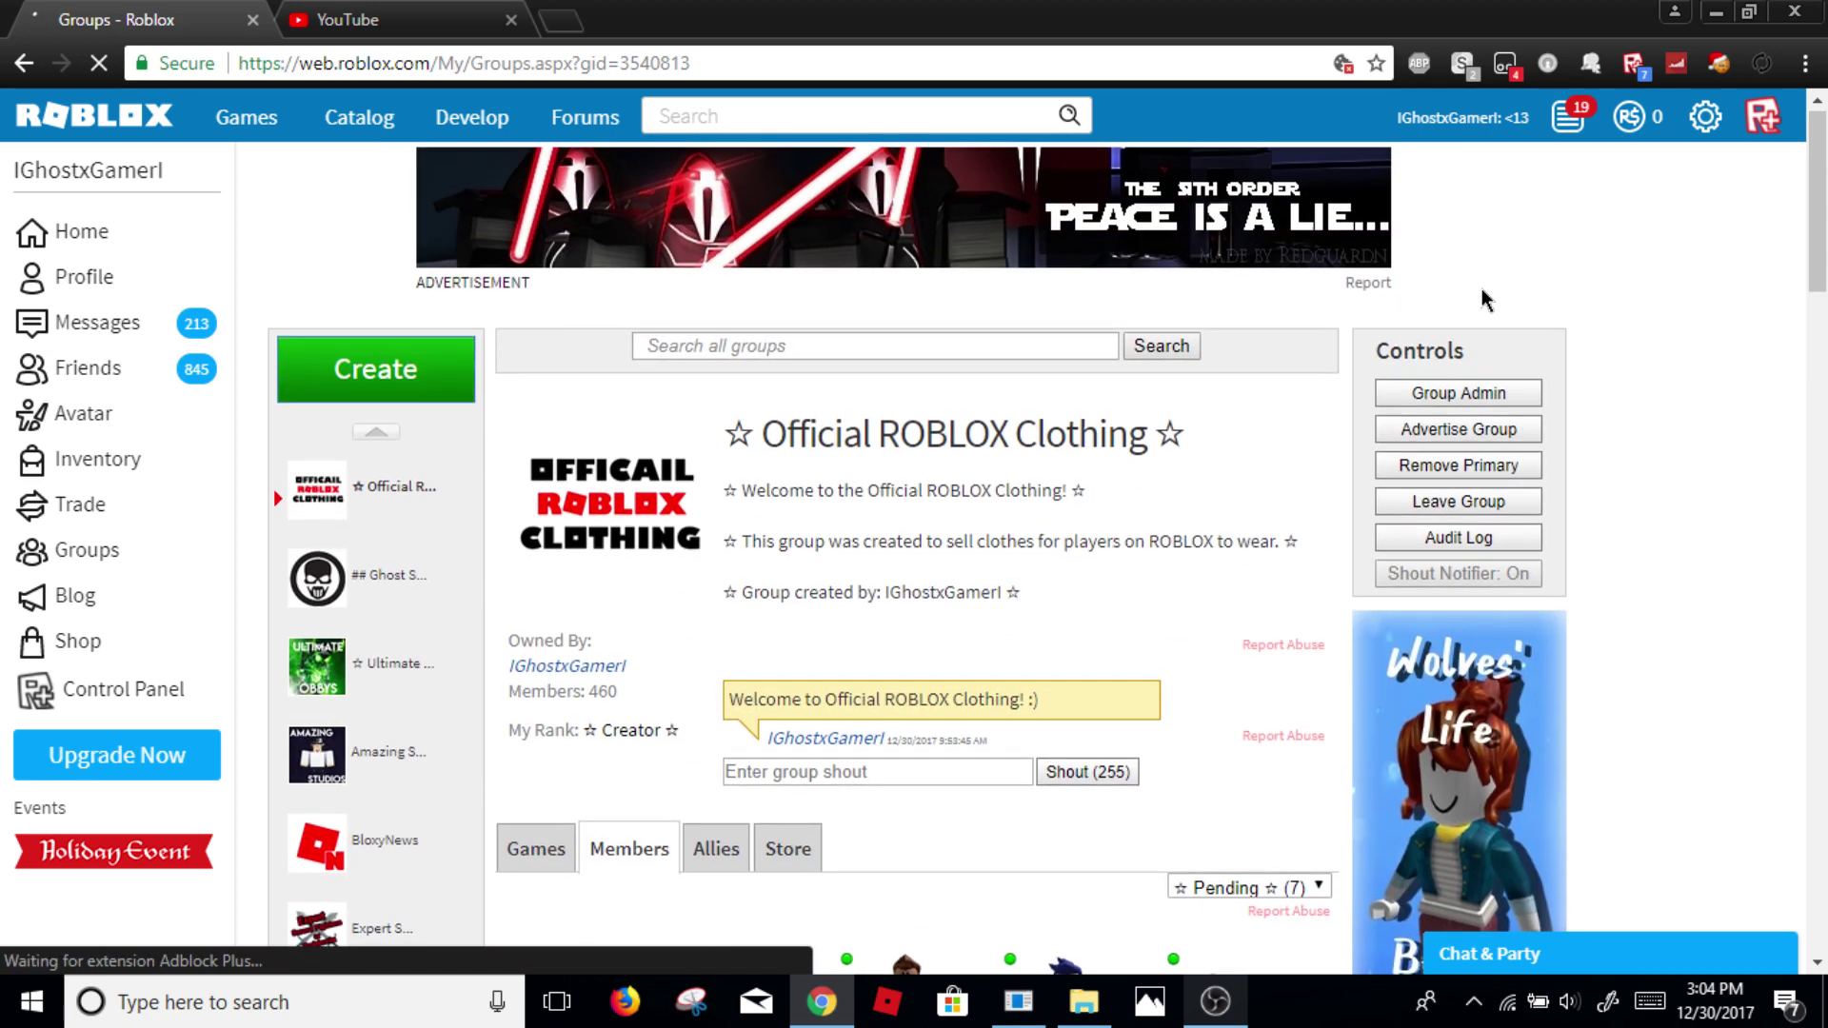
pyautogui.click(1507, 394)
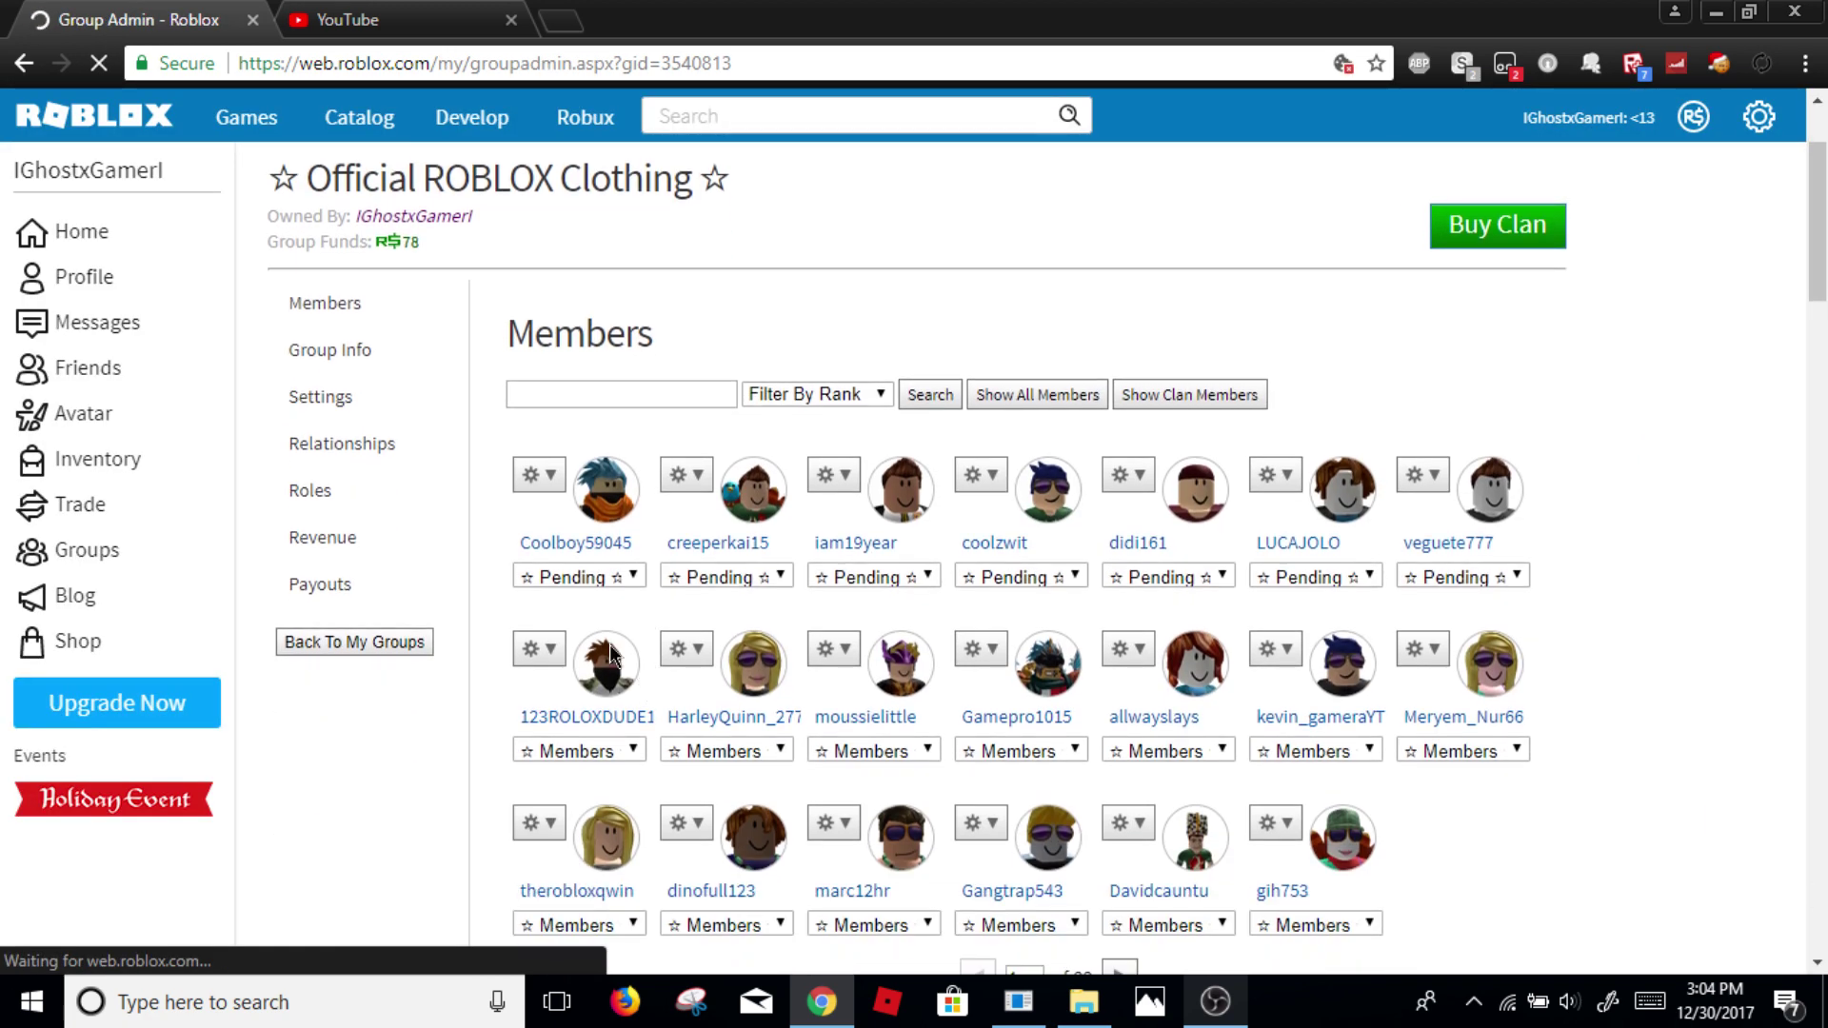
# Step: Rank the first four pending applicants as Members
pyautogui.click(609, 575)
pyautogui.click(609, 625)
pyautogui.moveTo(609, 619); pyautogui.dragTo(743, 617)
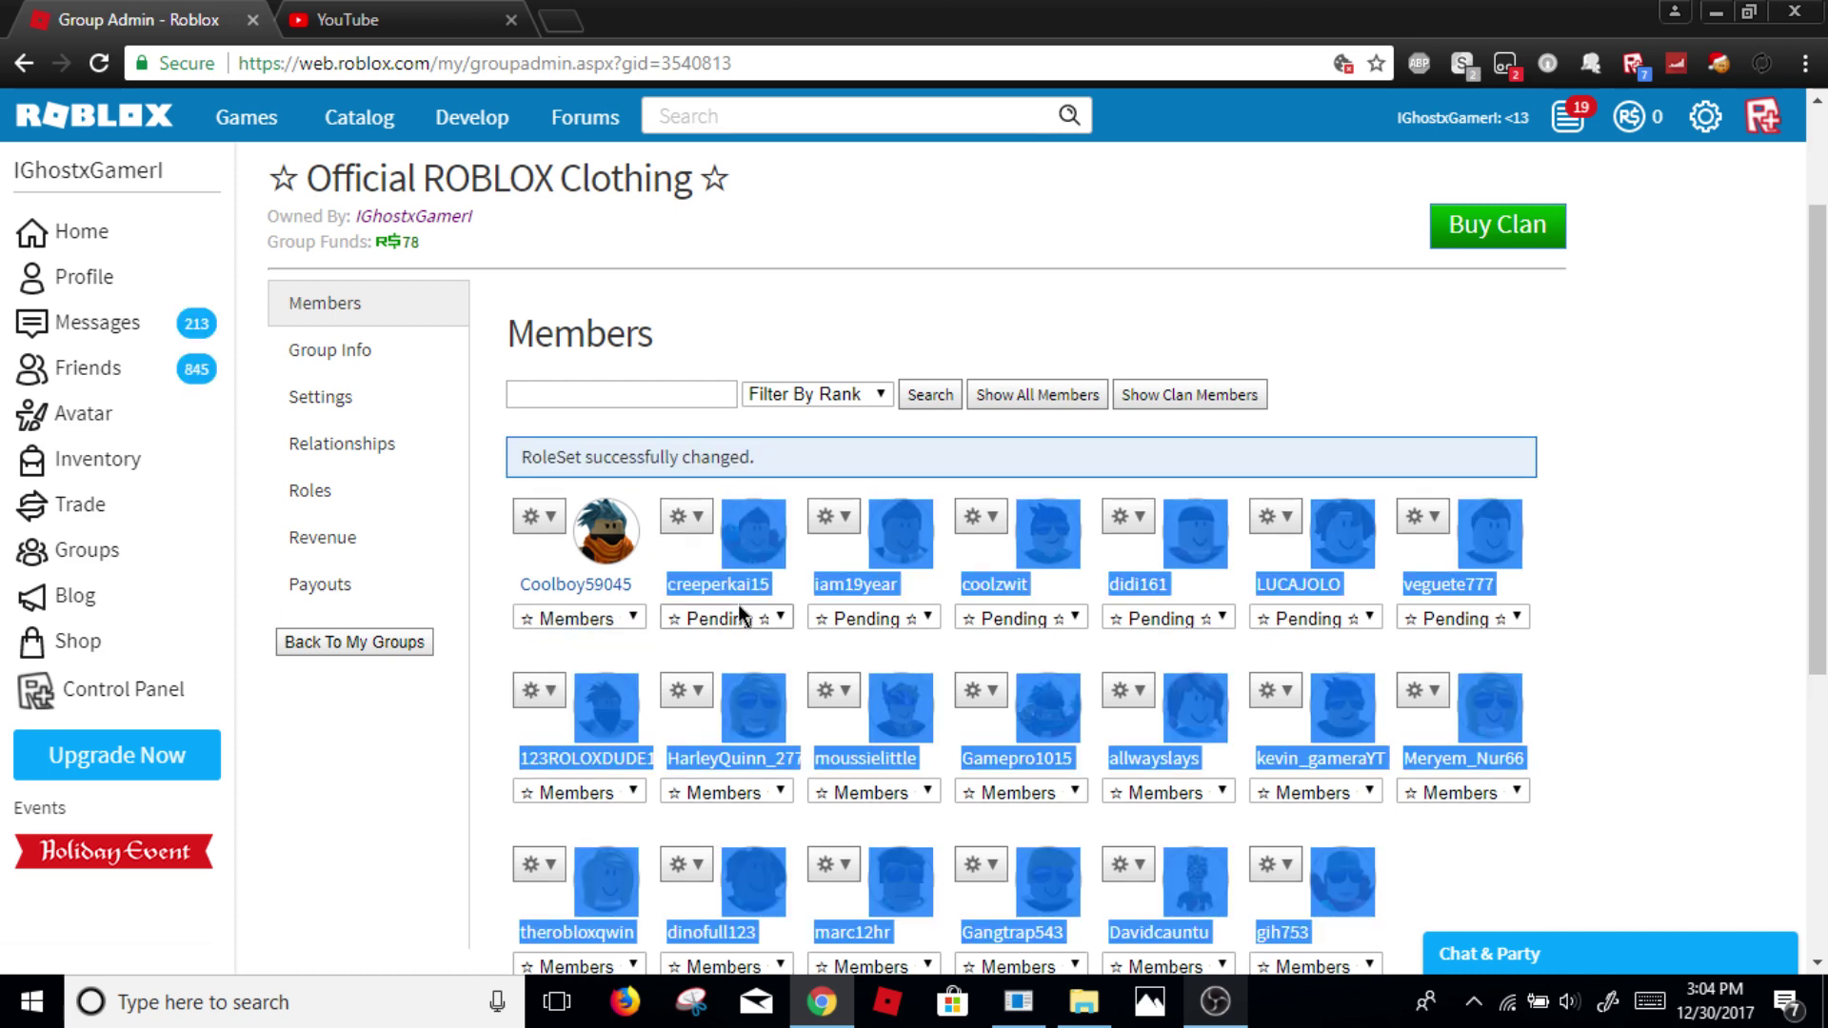
pyautogui.click(834, 620)
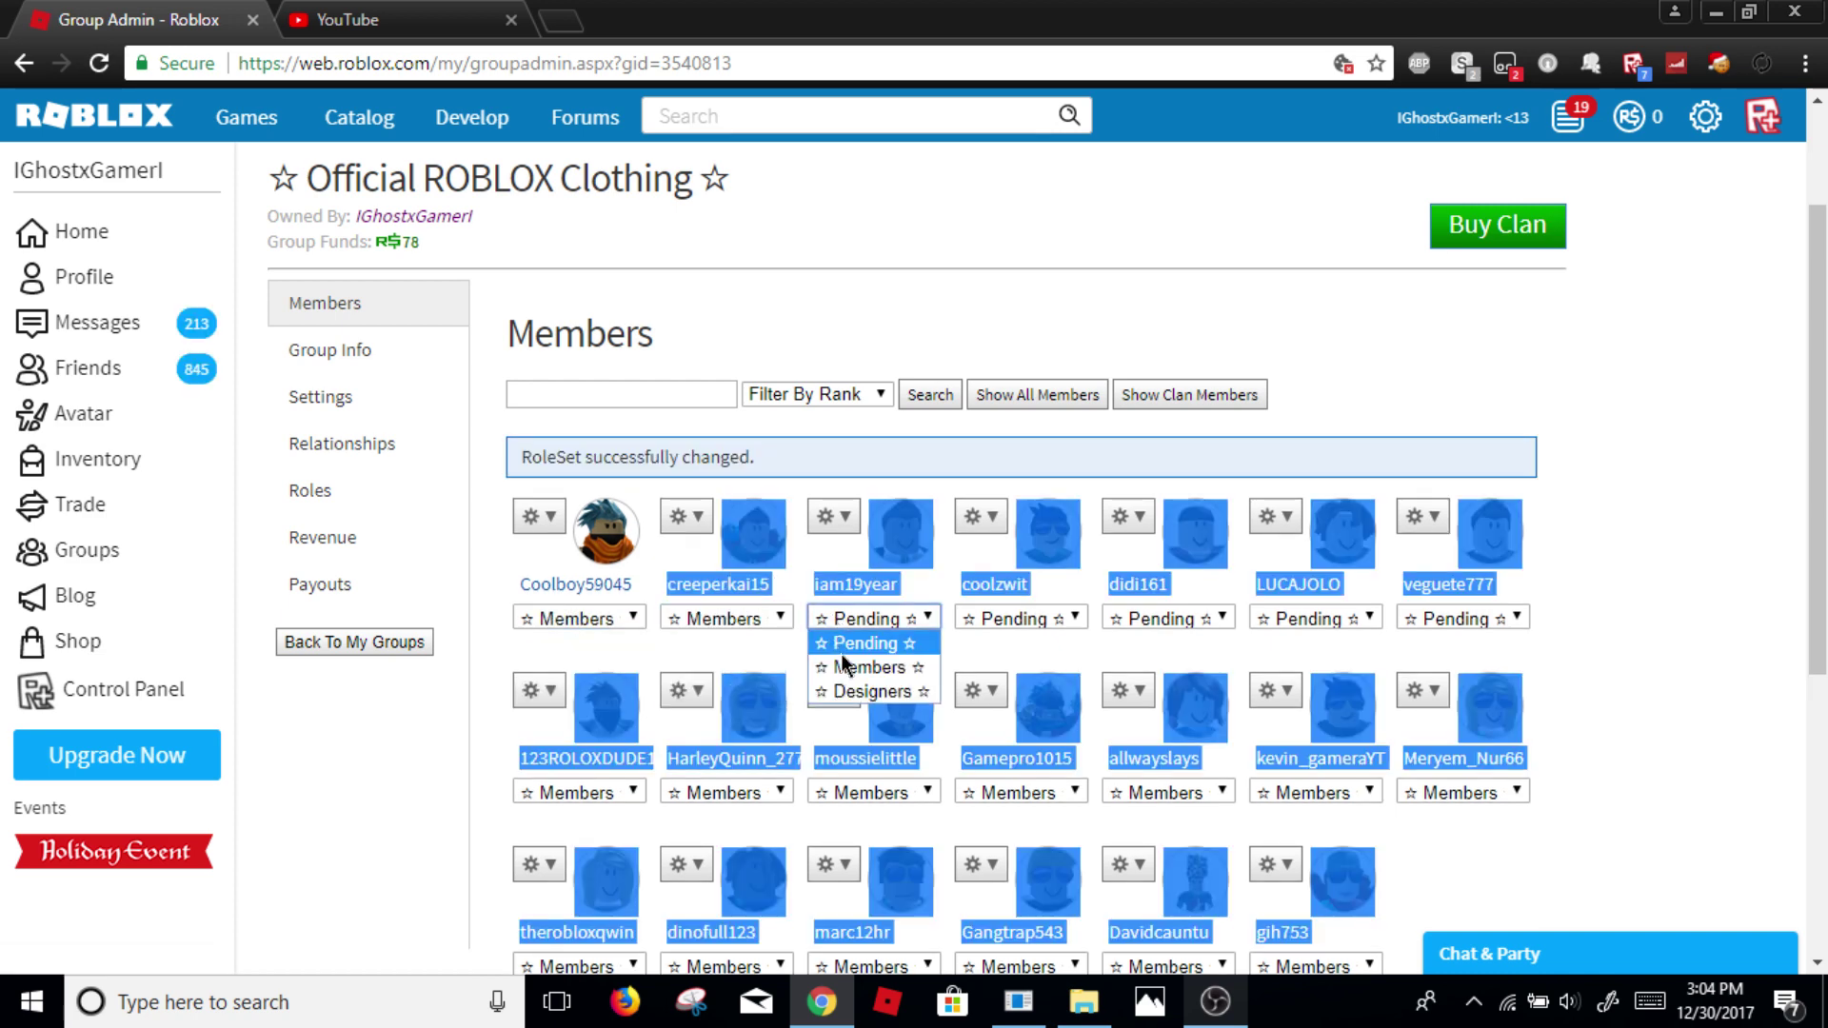
pyautogui.click(1011, 647)
pyautogui.click(994, 623)
pyautogui.click(1074, 674)
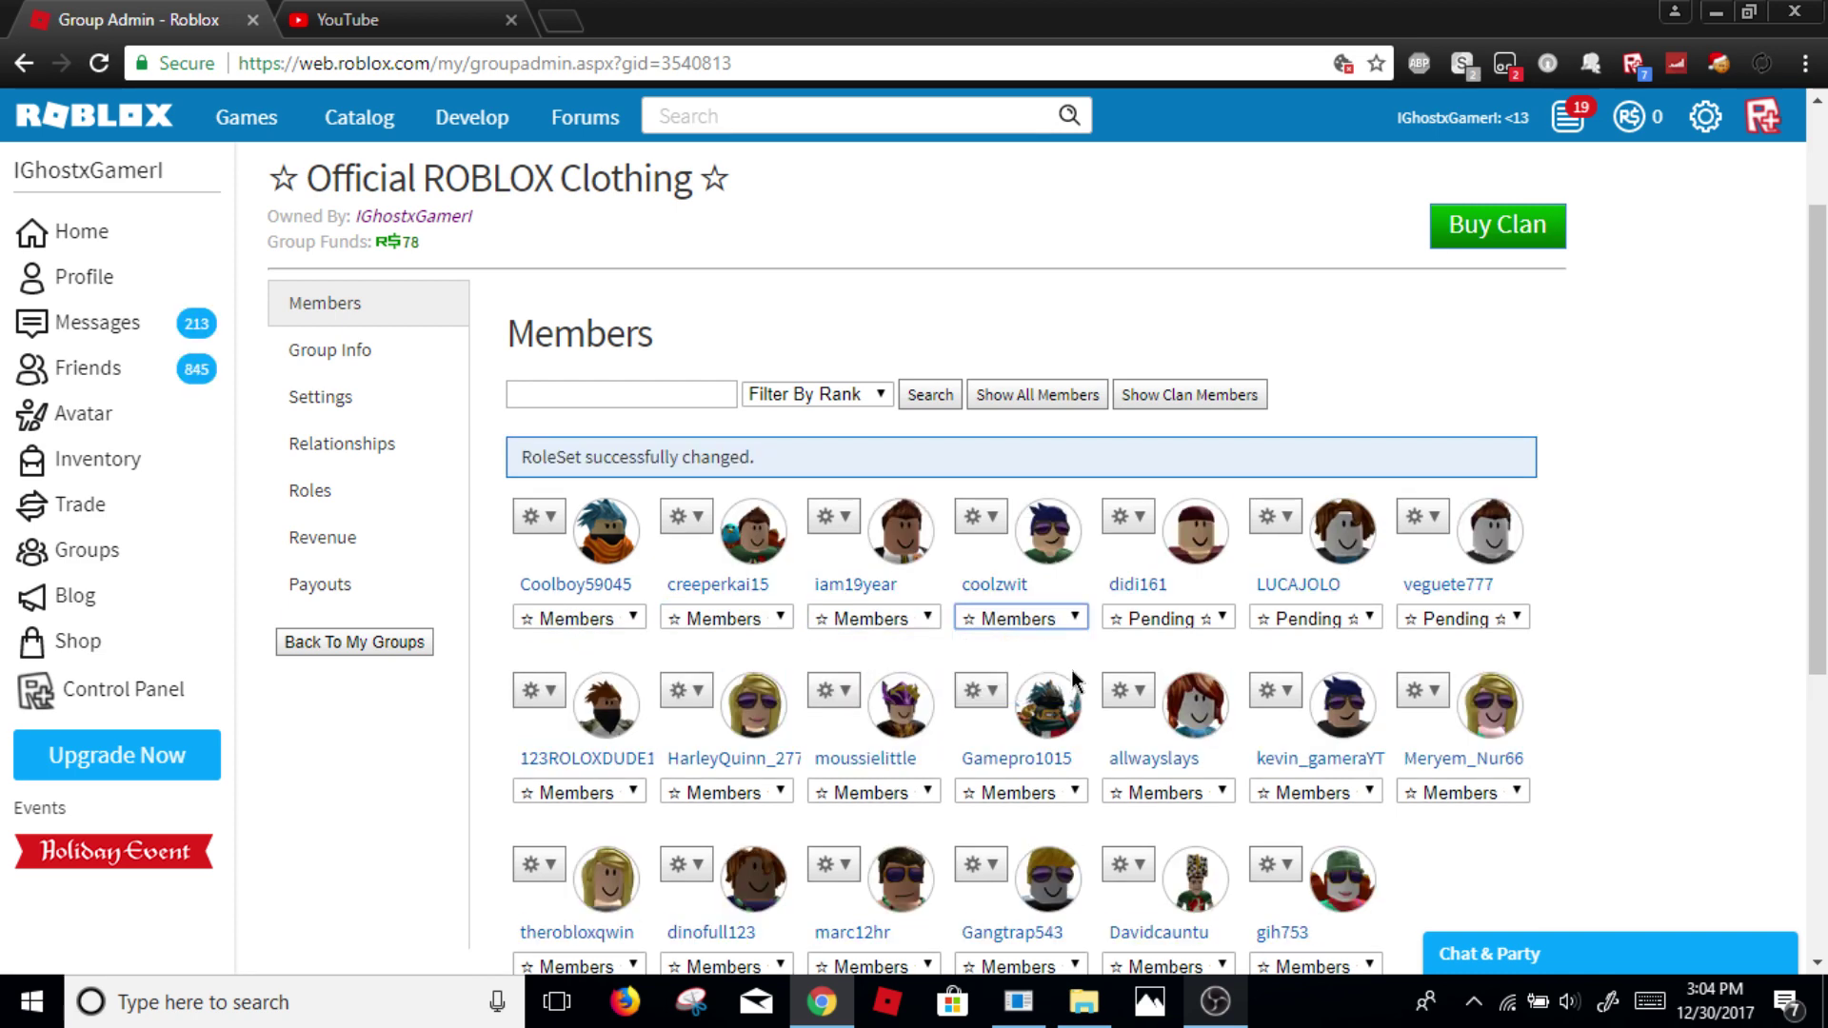
# Step: Rank the remaining three pending applicants as Members and return to the group page
pyautogui.click(1145, 632)
pyautogui.click(1142, 671)
pyautogui.click(1145, 633)
pyautogui.click(1143, 671)
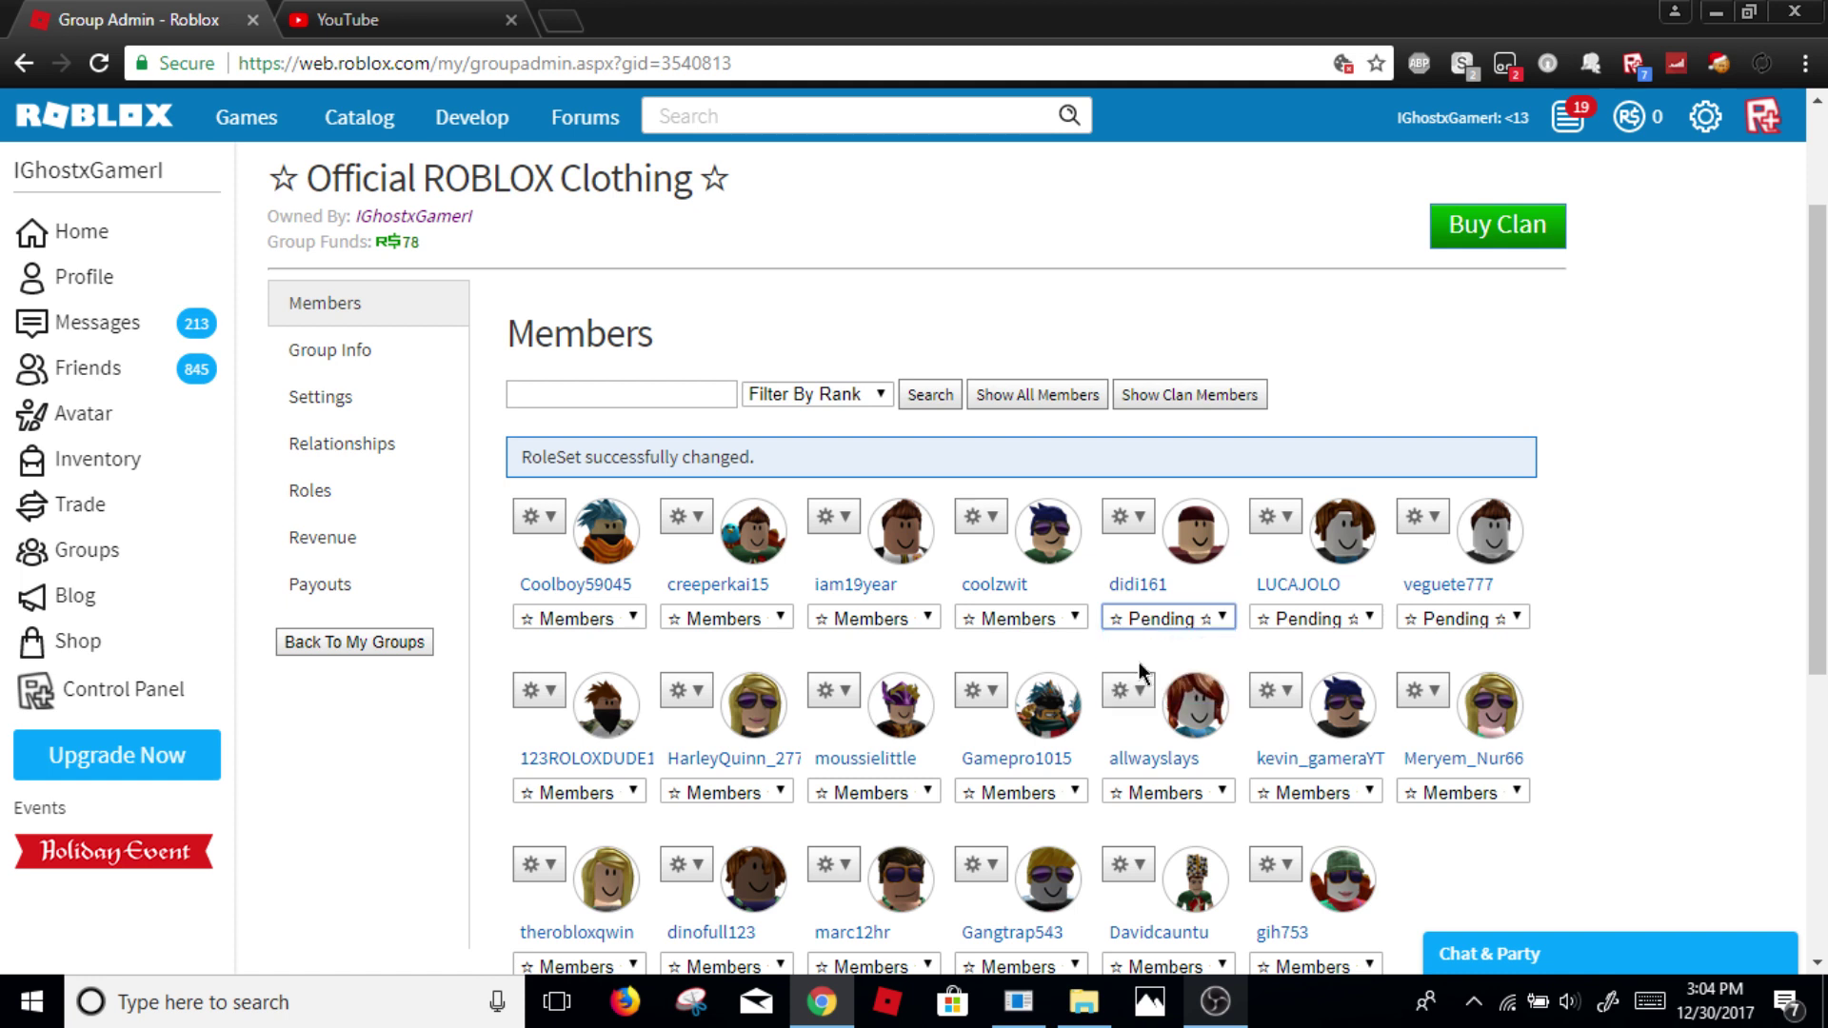
pyautogui.click(1348, 609)
pyautogui.click(1330, 662)
pyautogui.click(1457, 618)
pyautogui.click(1442, 662)
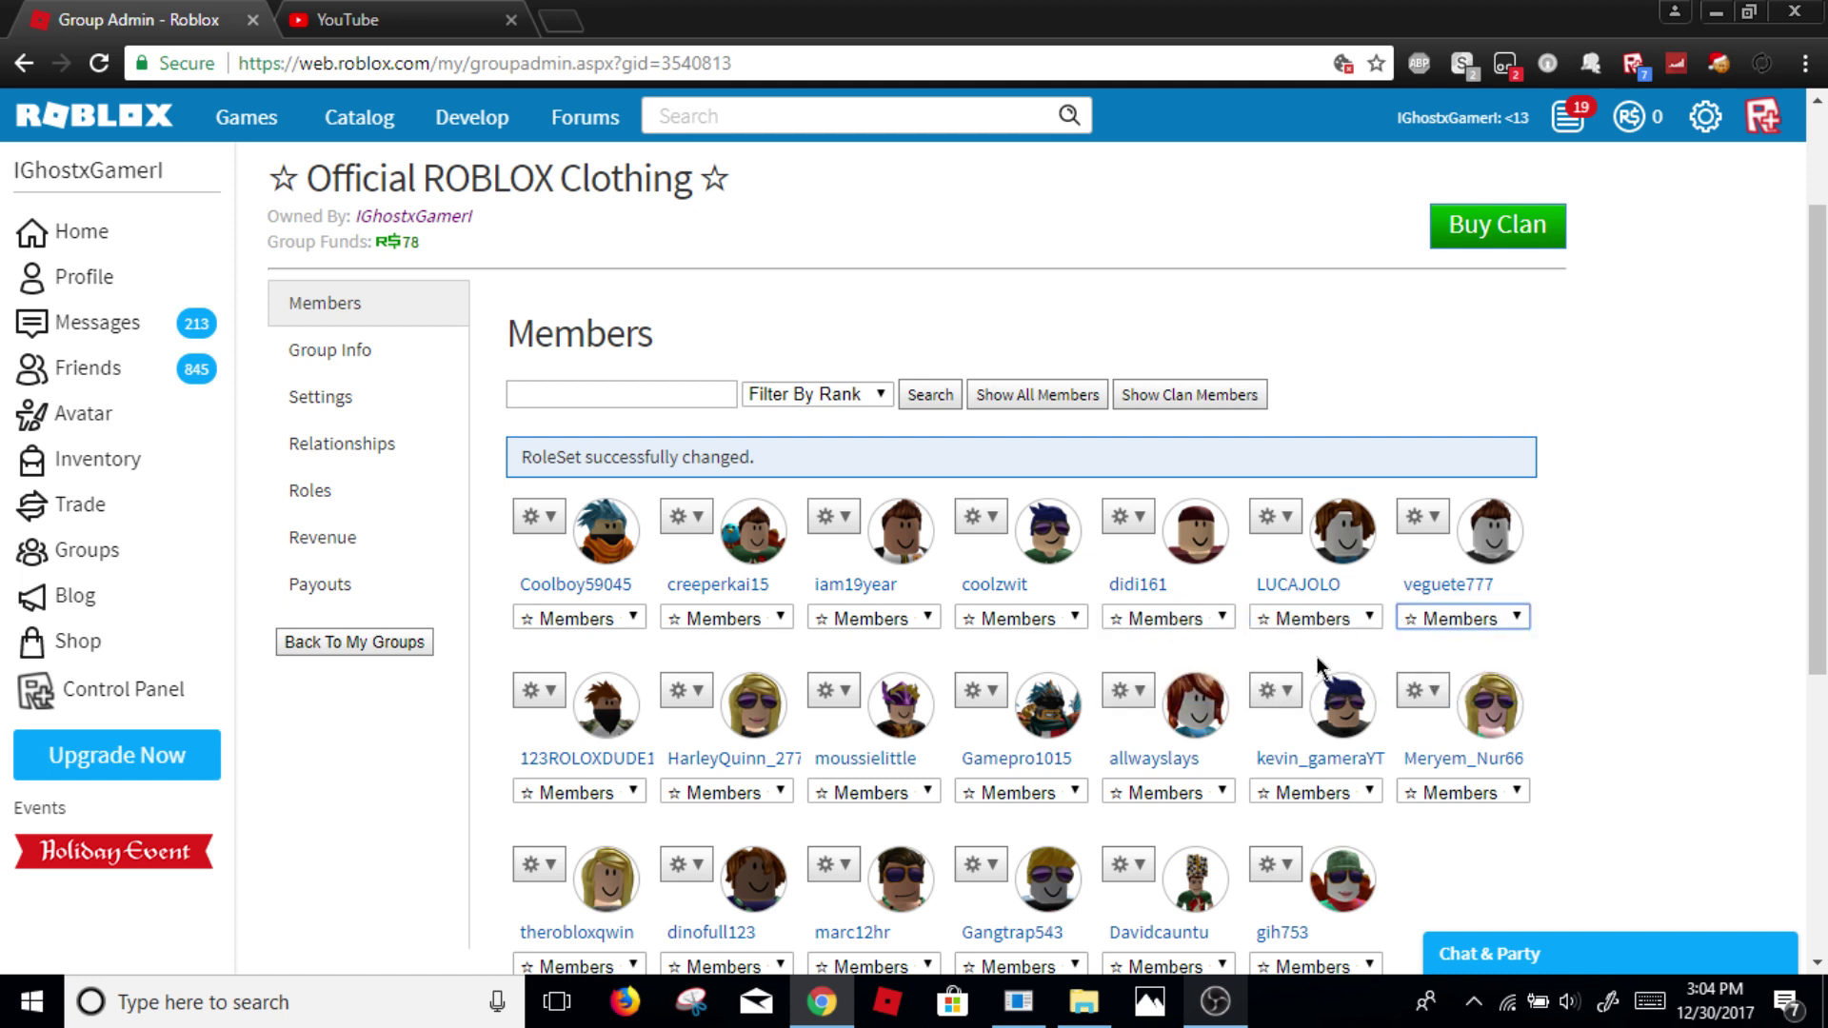
pyautogui.click(384, 643)
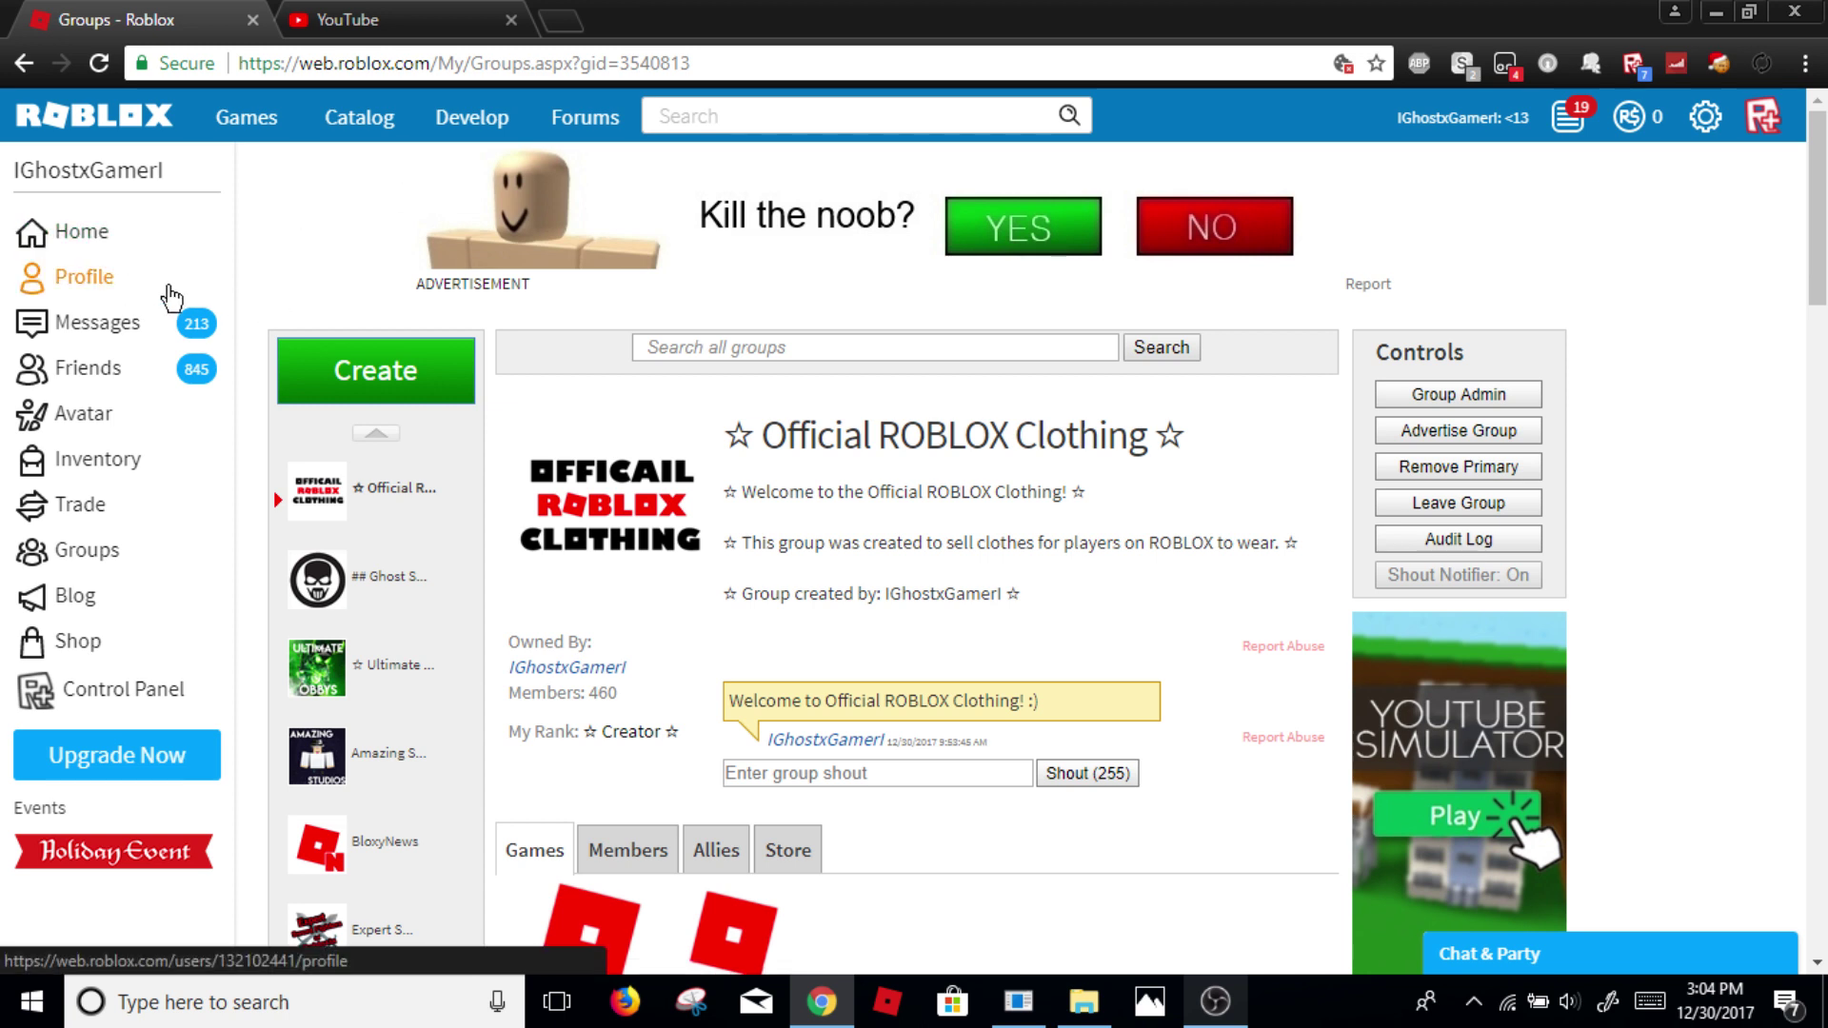
# Step: Show the profile's creations and cycle through the games showcase
pyautogui.click(172, 295)
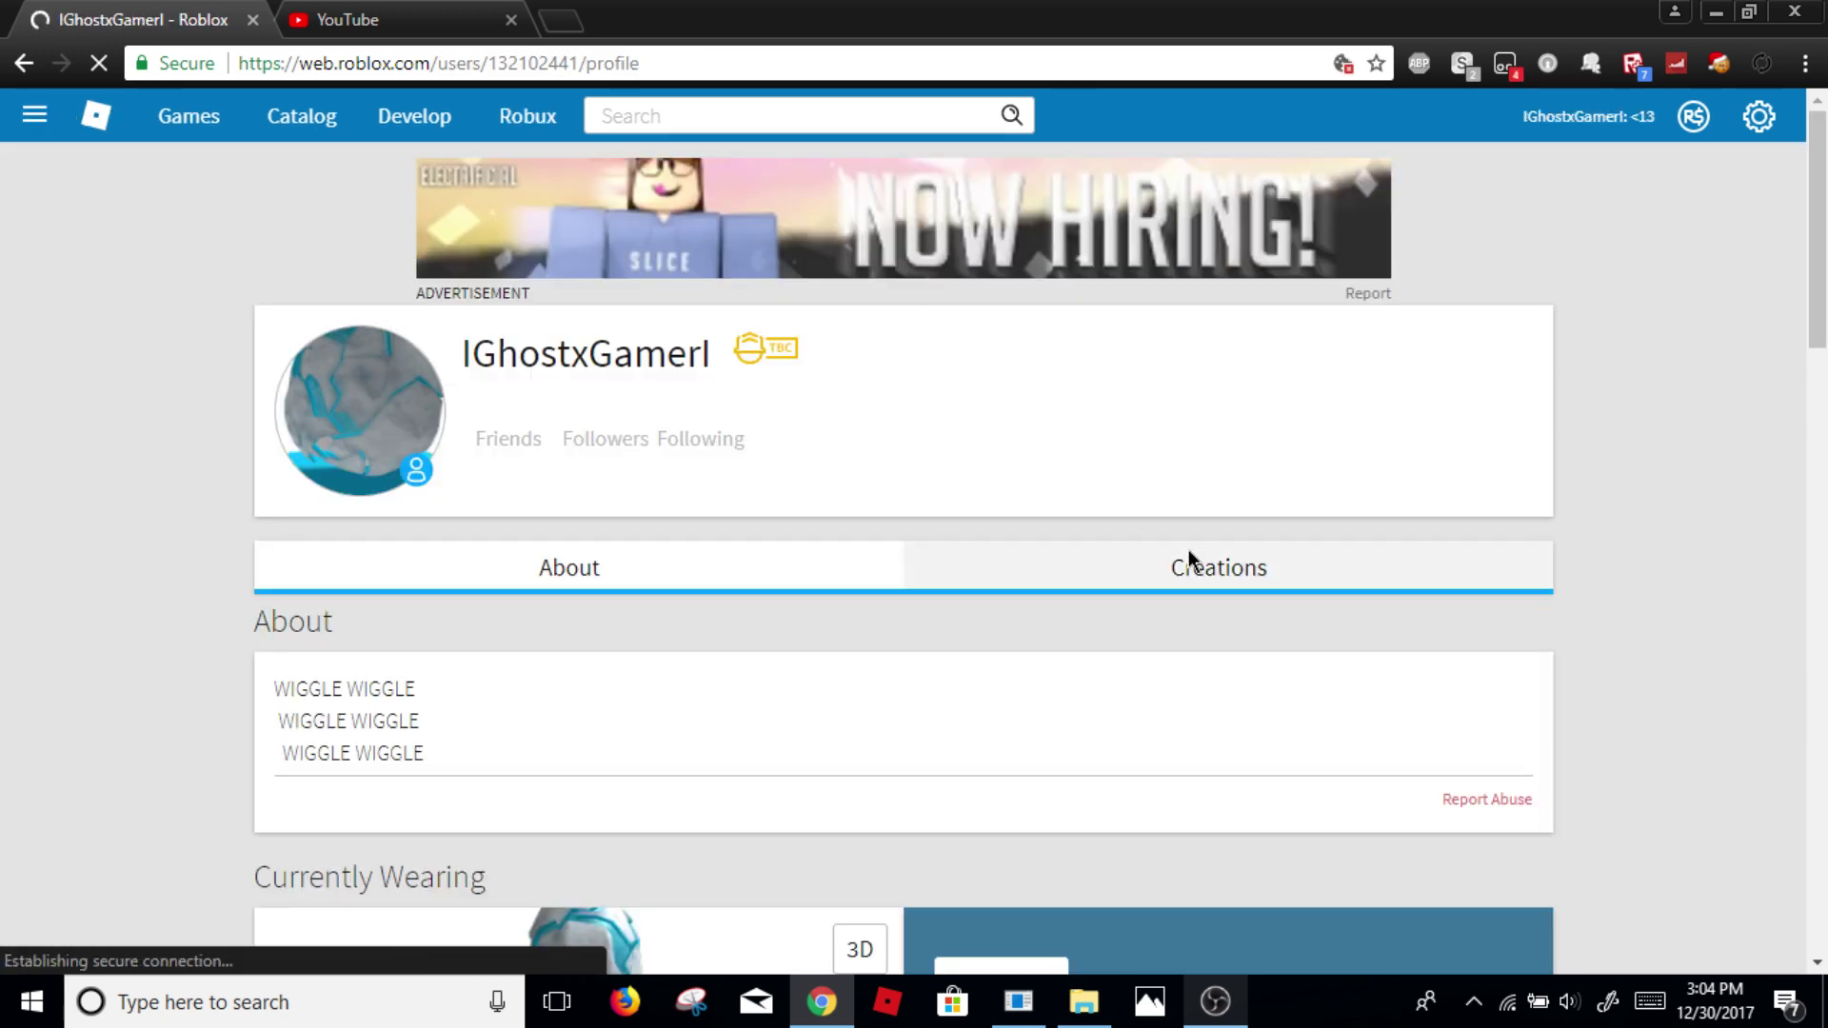
pyautogui.click(1189, 562)
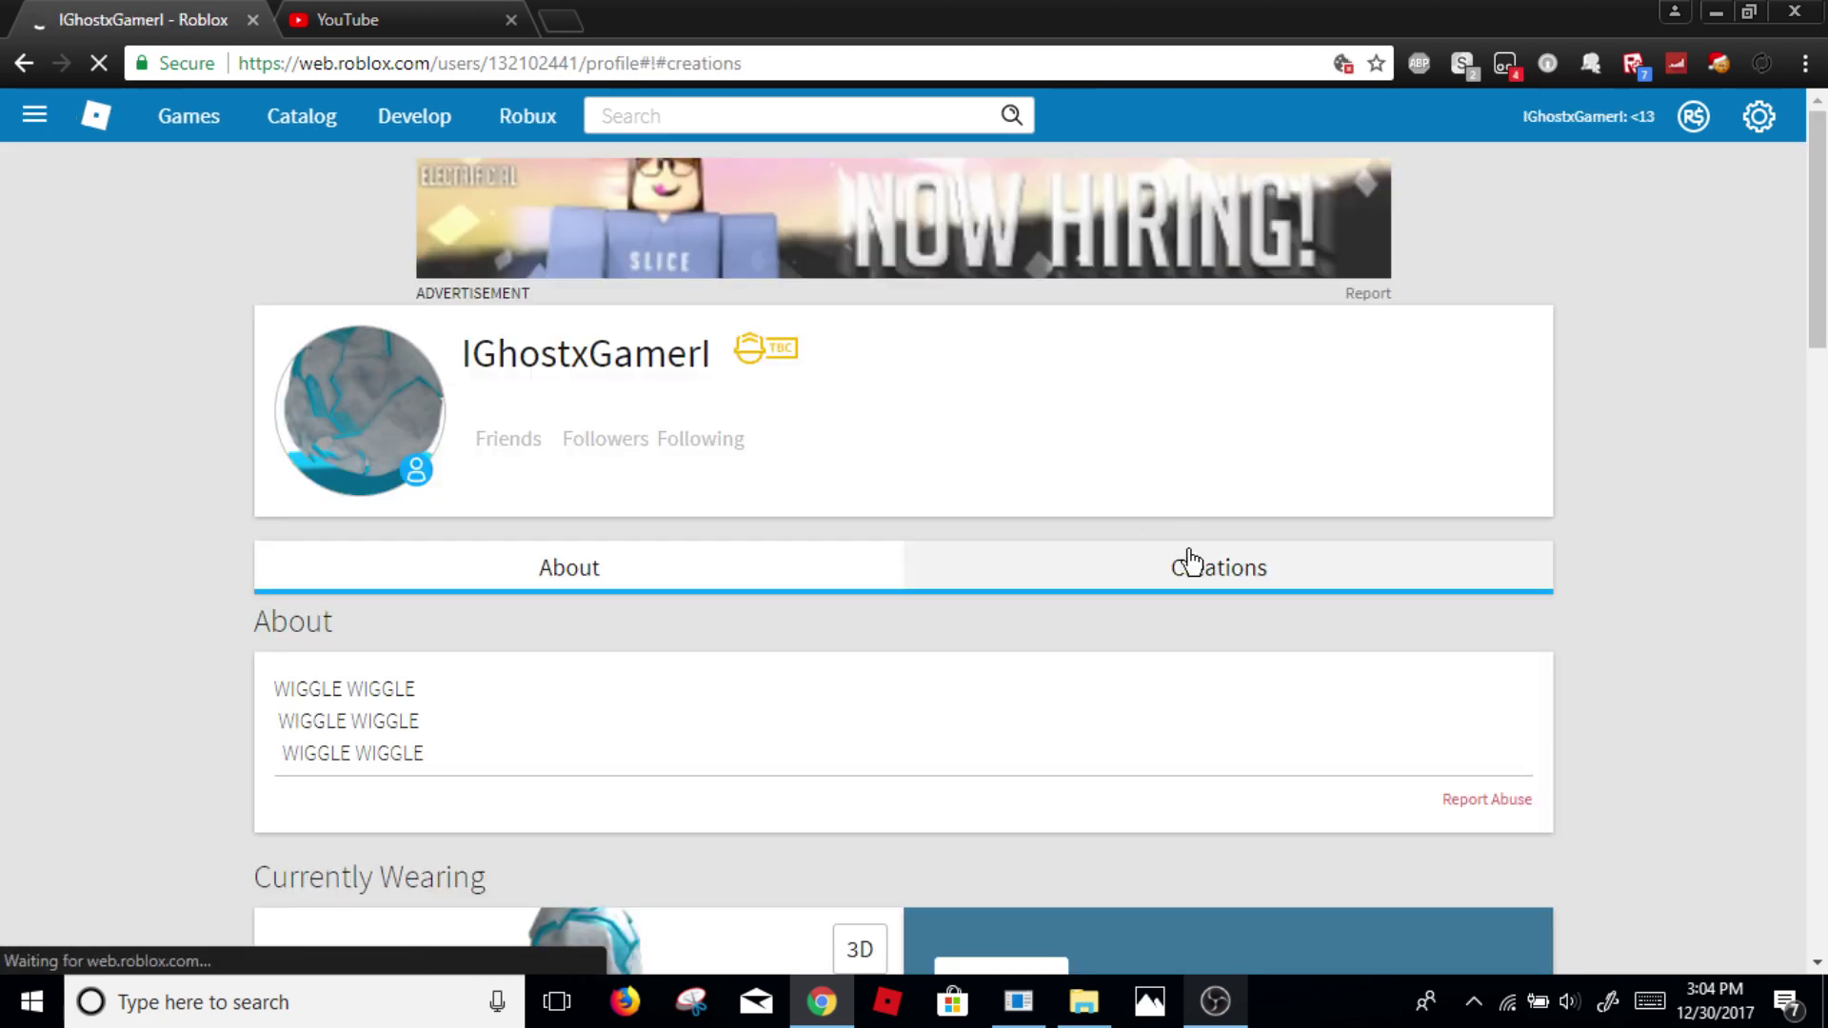
pyautogui.scroll(-5, 1188, 550)
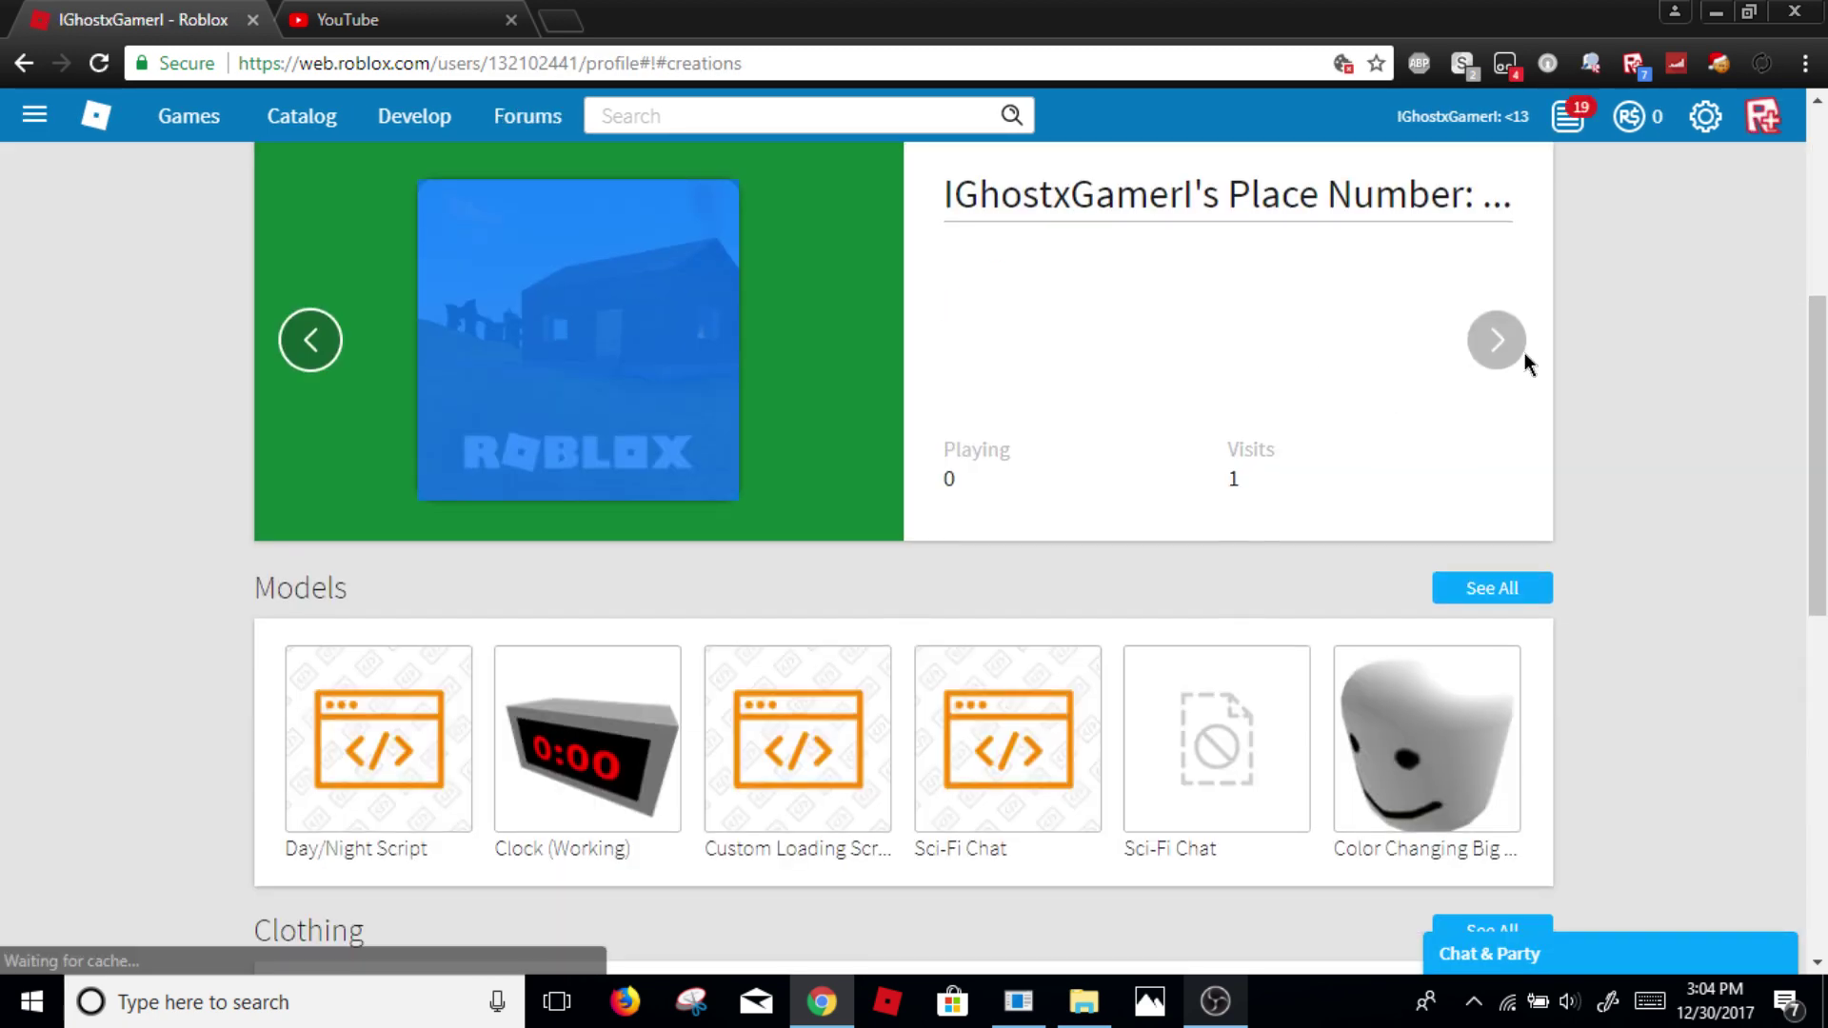
pyautogui.click(1496, 340)
pyautogui.click(1519, 356)
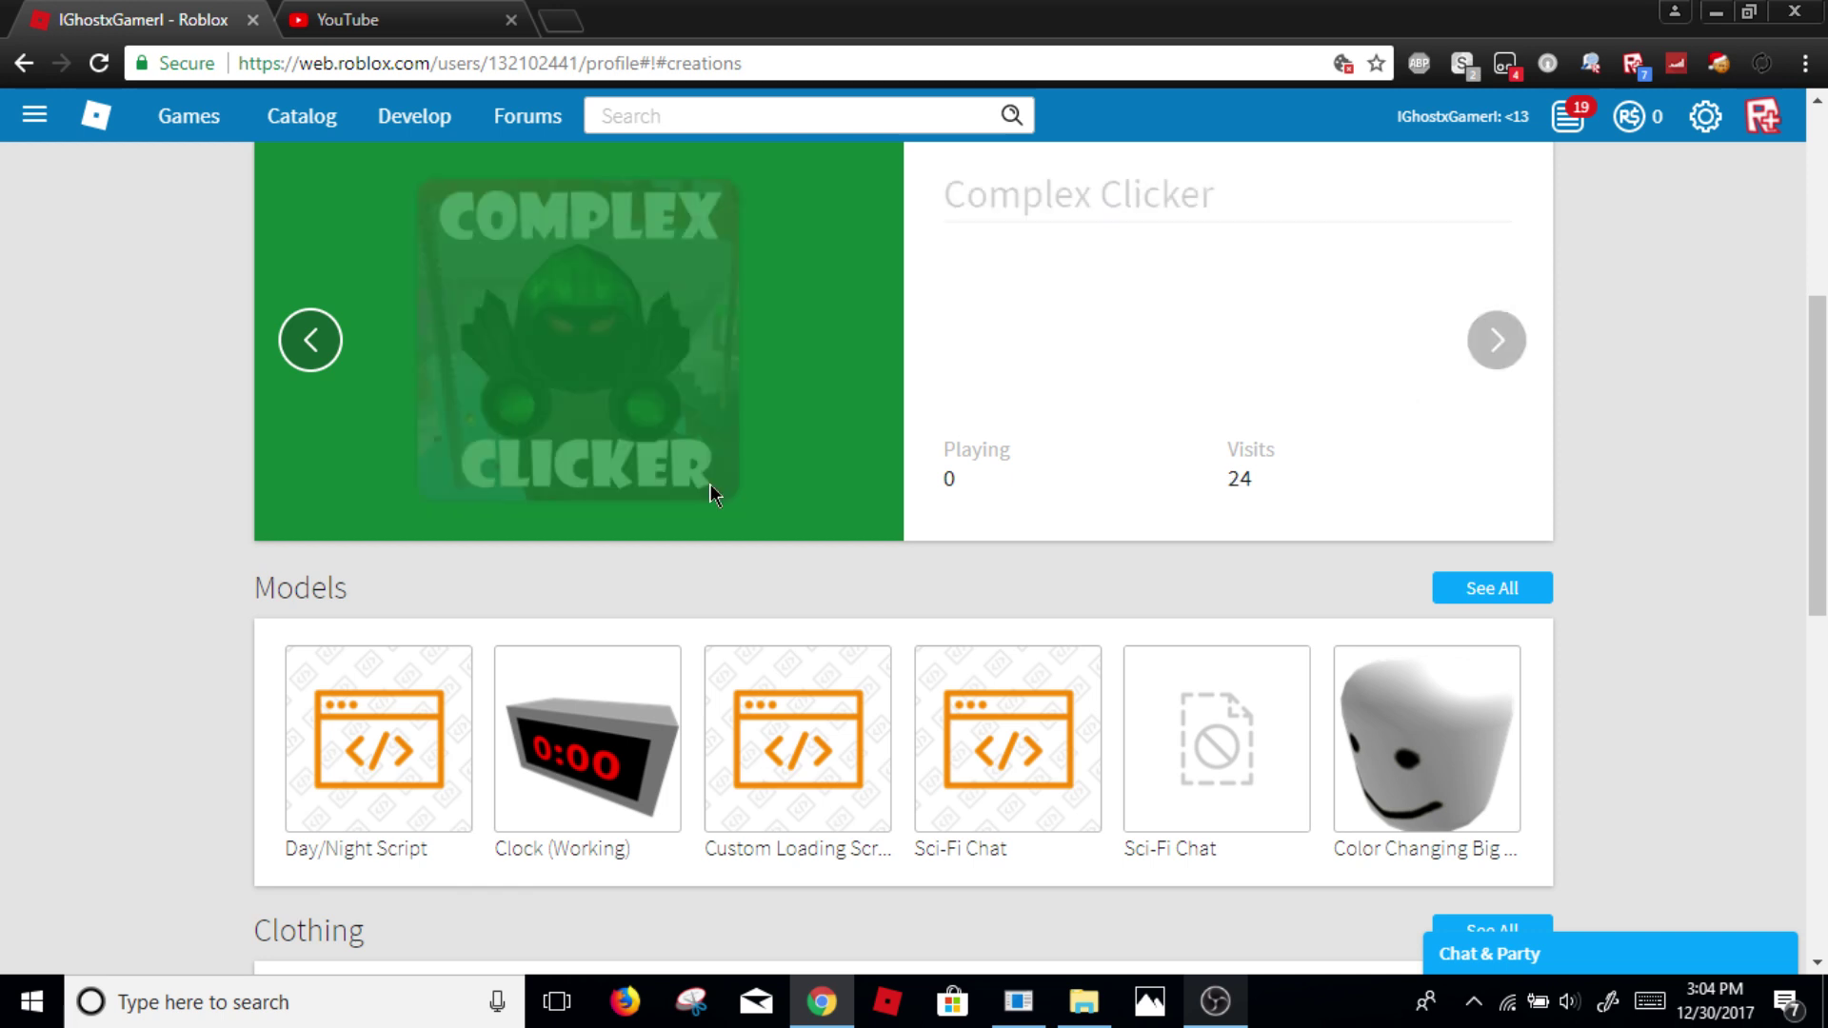
# Step: Open the Giant Simulator! game page and its options, then go to Develop
pyautogui.click(307, 341)
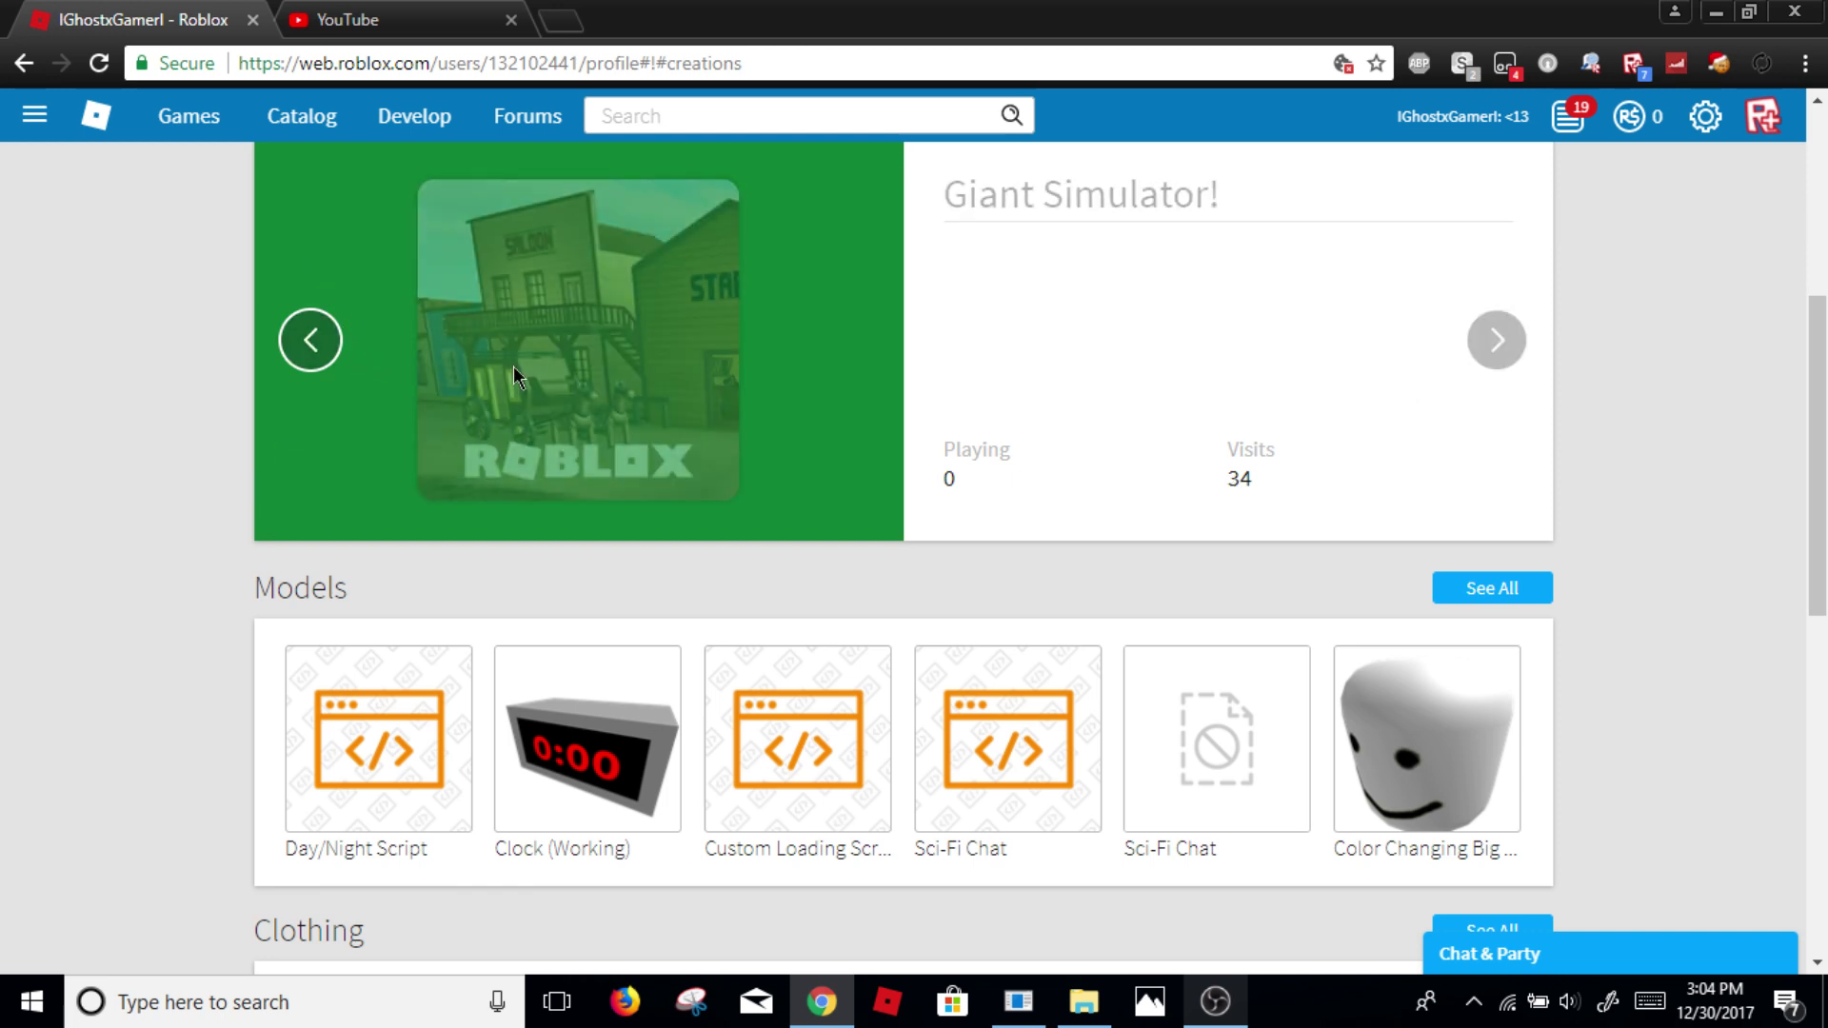
pyautogui.click(512, 365)
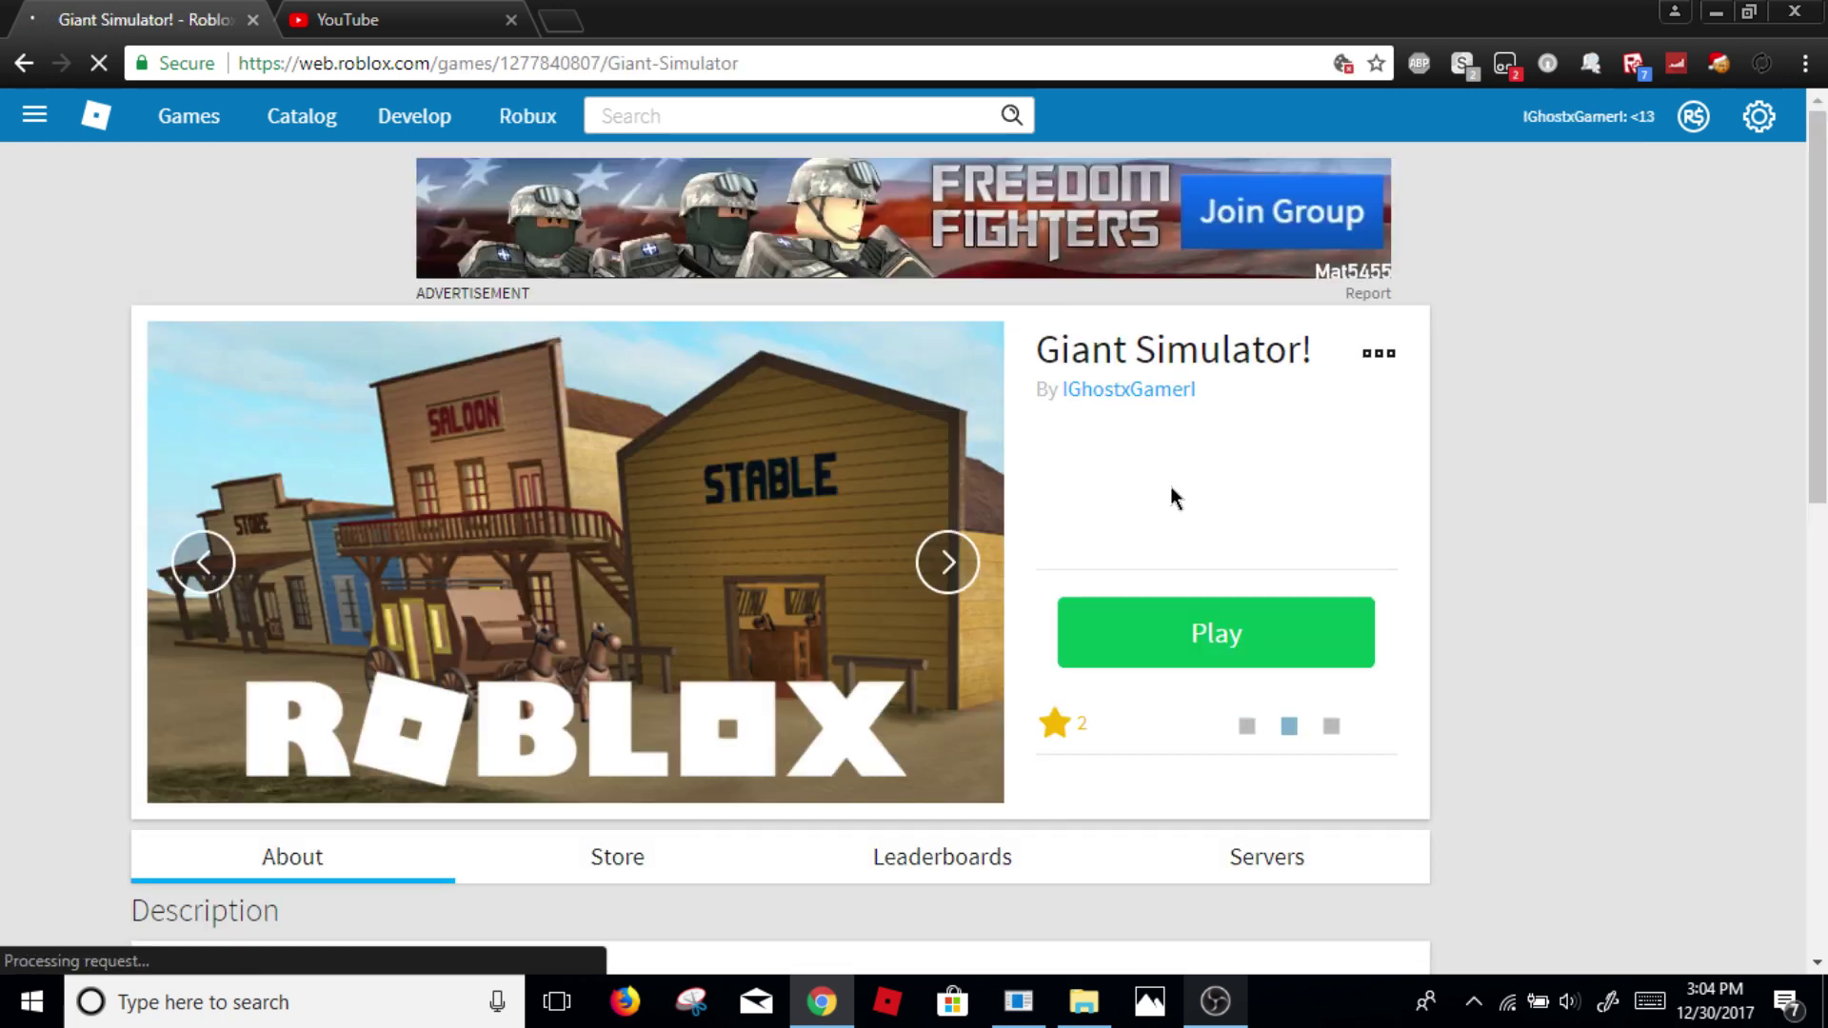
pyautogui.click(1379, 357)
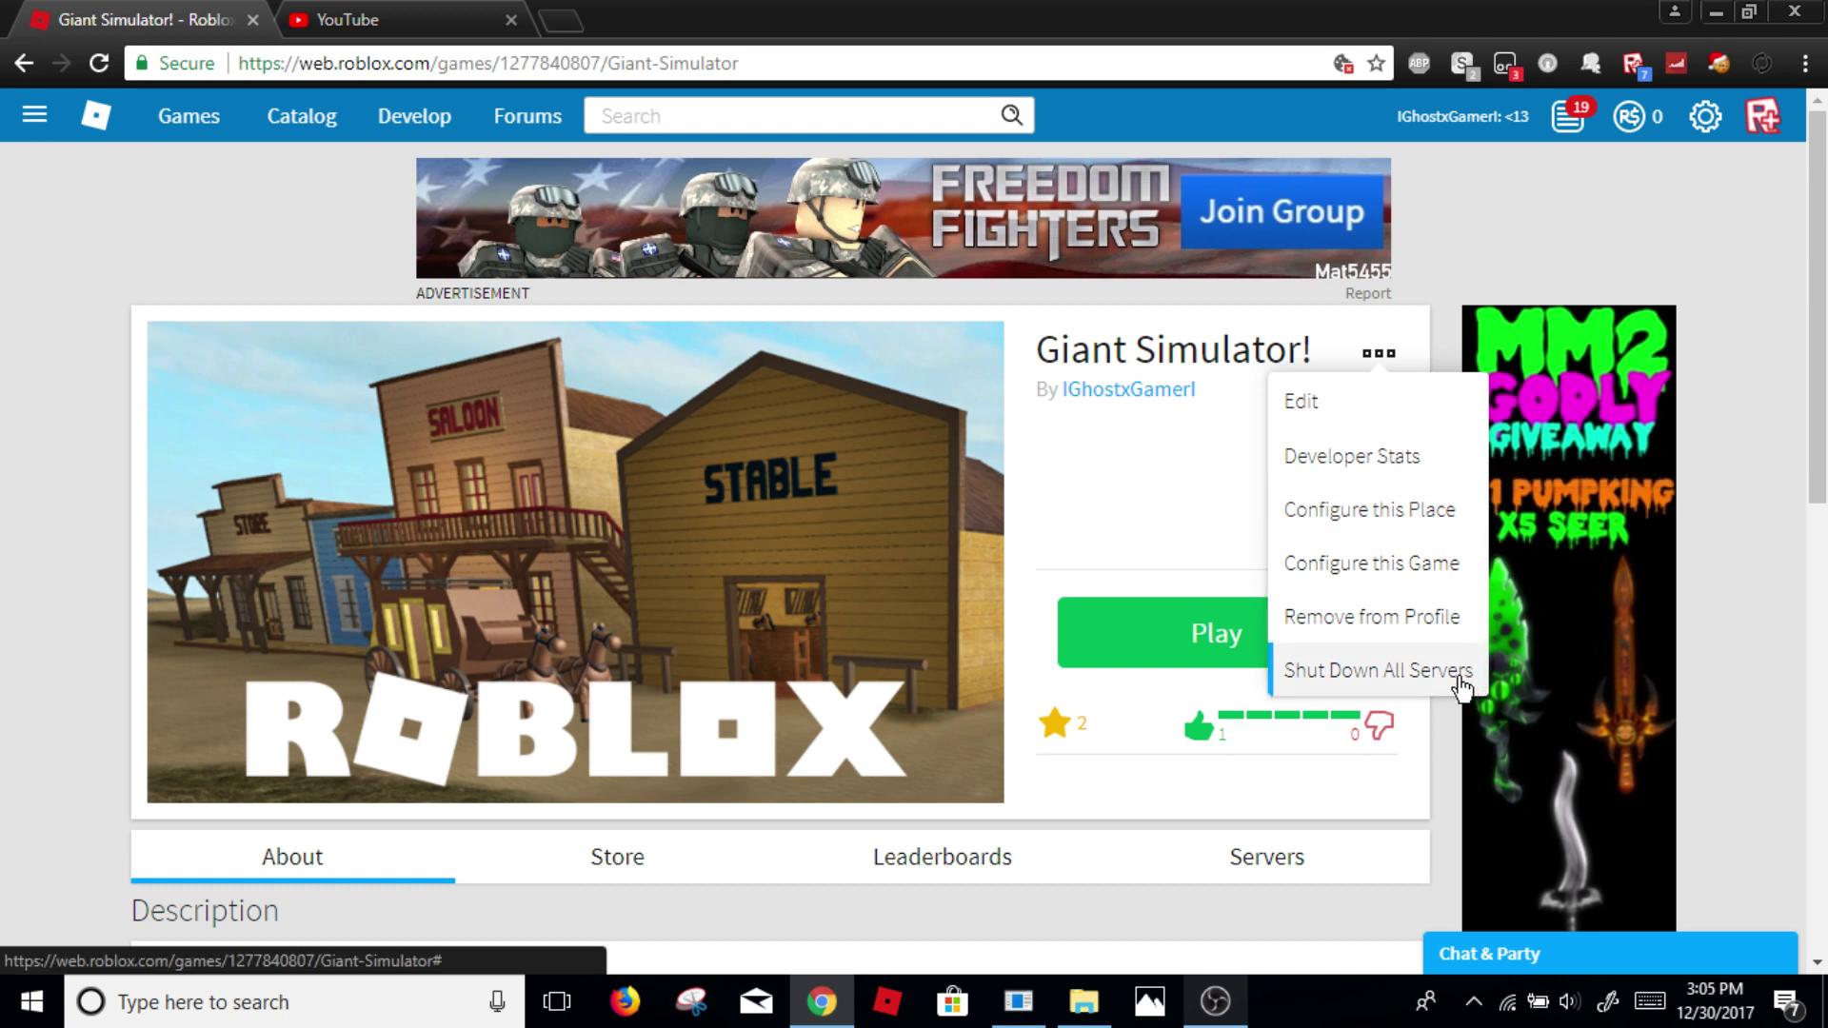
pyautogui.click(424, 127)
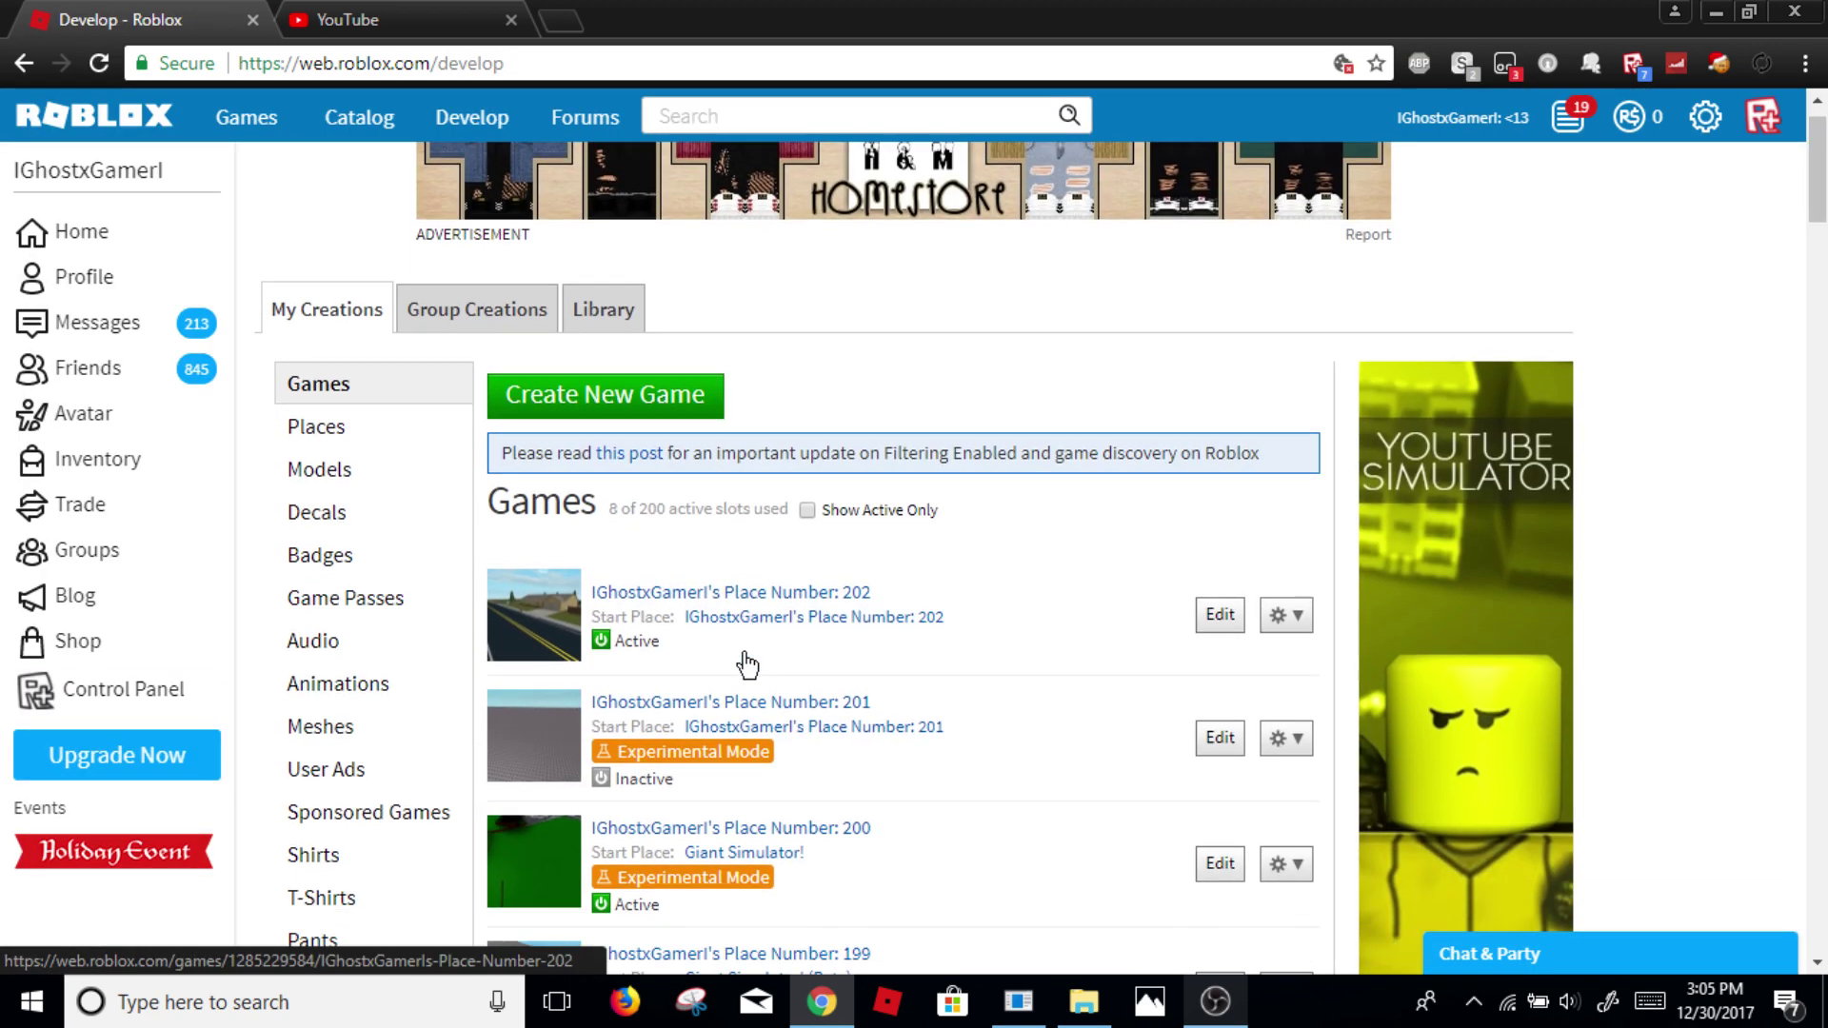
# Step: Locate the Place Number 200 game and show its gear options
pyautogui.scroll(-3, 293, 262)
pyautogui.scroll(2, 293, 259)
pyautogui.scroll(-3, 813, 566)
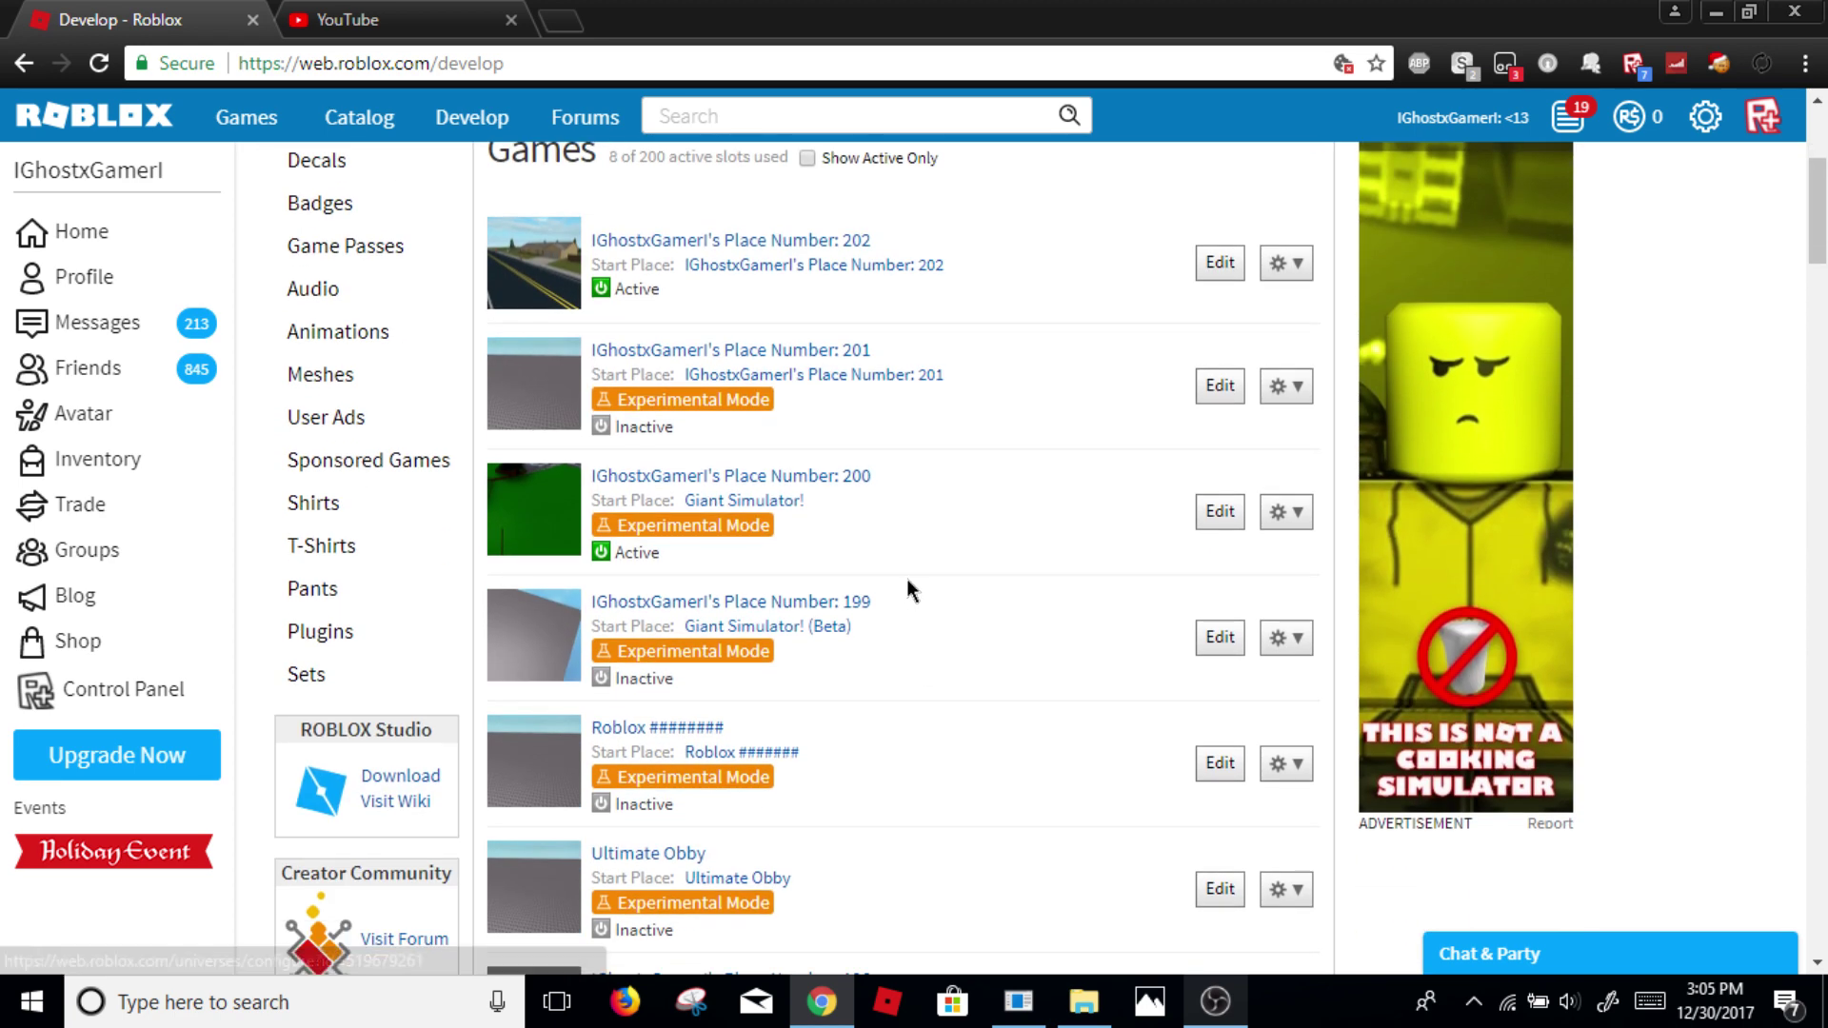
pyautogui.scroll(1, 1047, 566)
pyautogui.click(1298, 558)
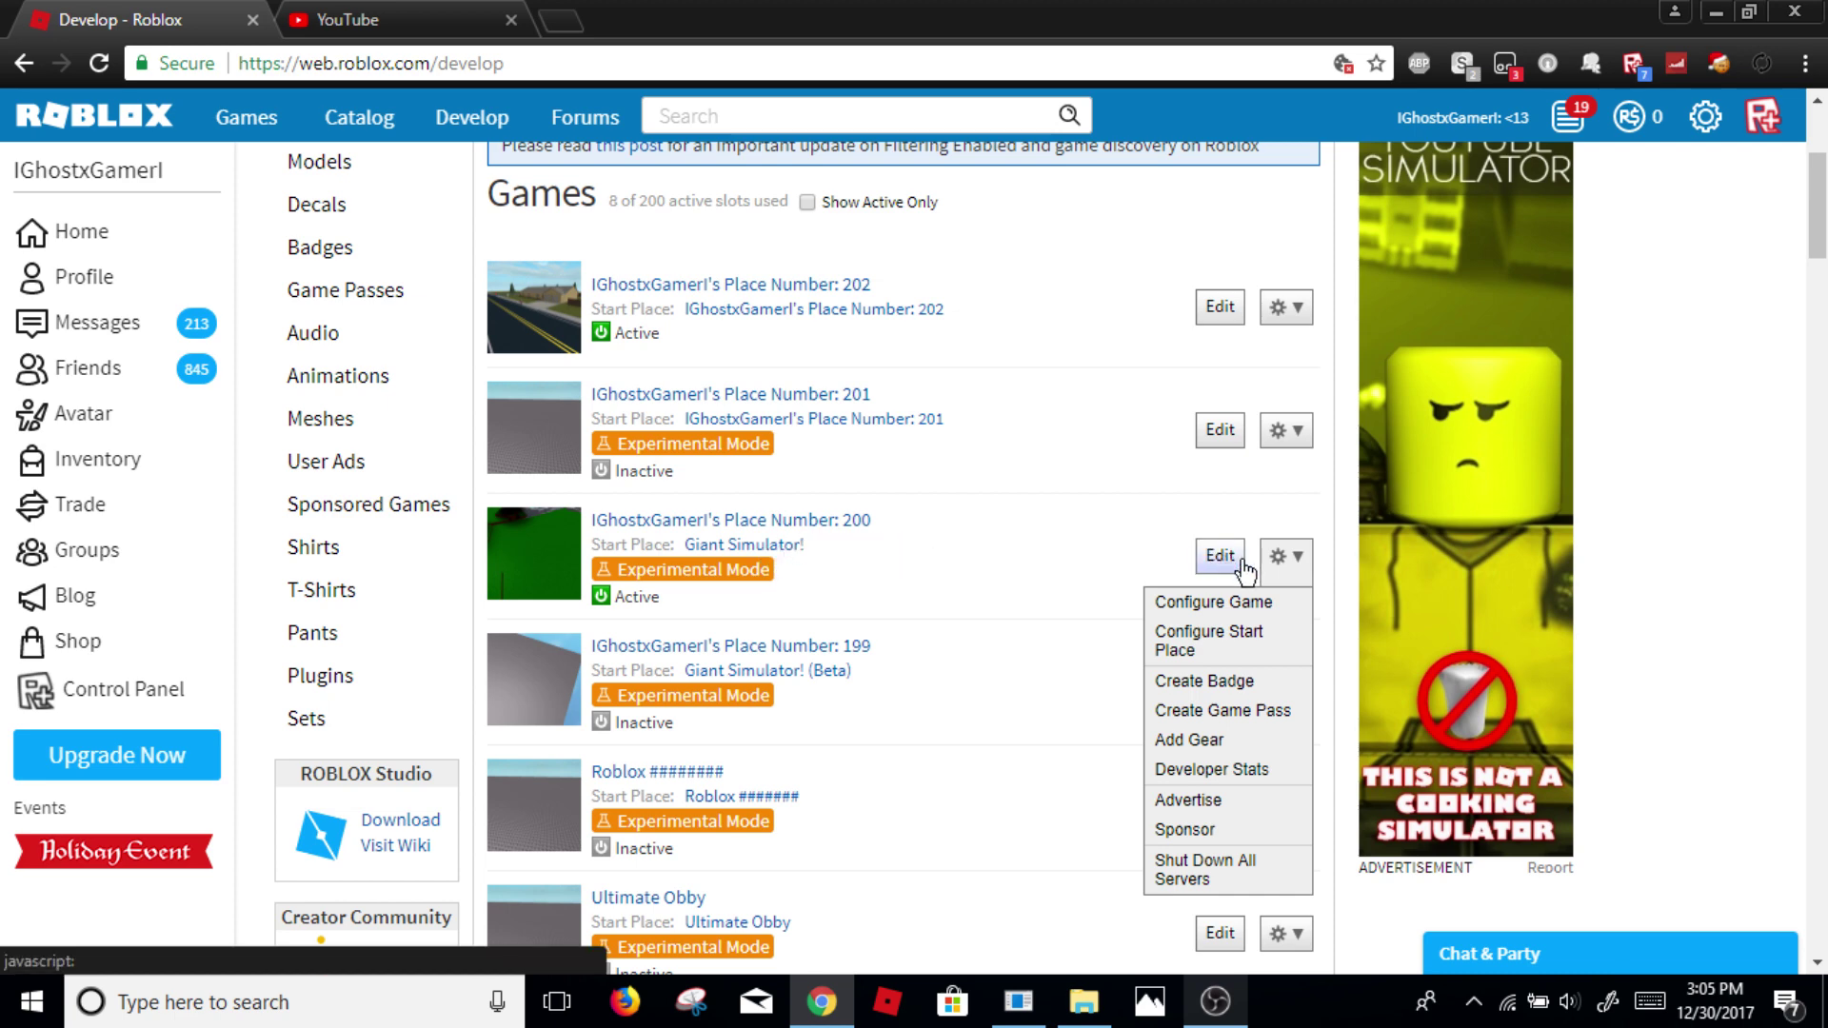
# Step: Start a User Ad for the game, then cancel an attempted OBS Studio (64bit) relaunch
pyautogui.click(1228, 804)
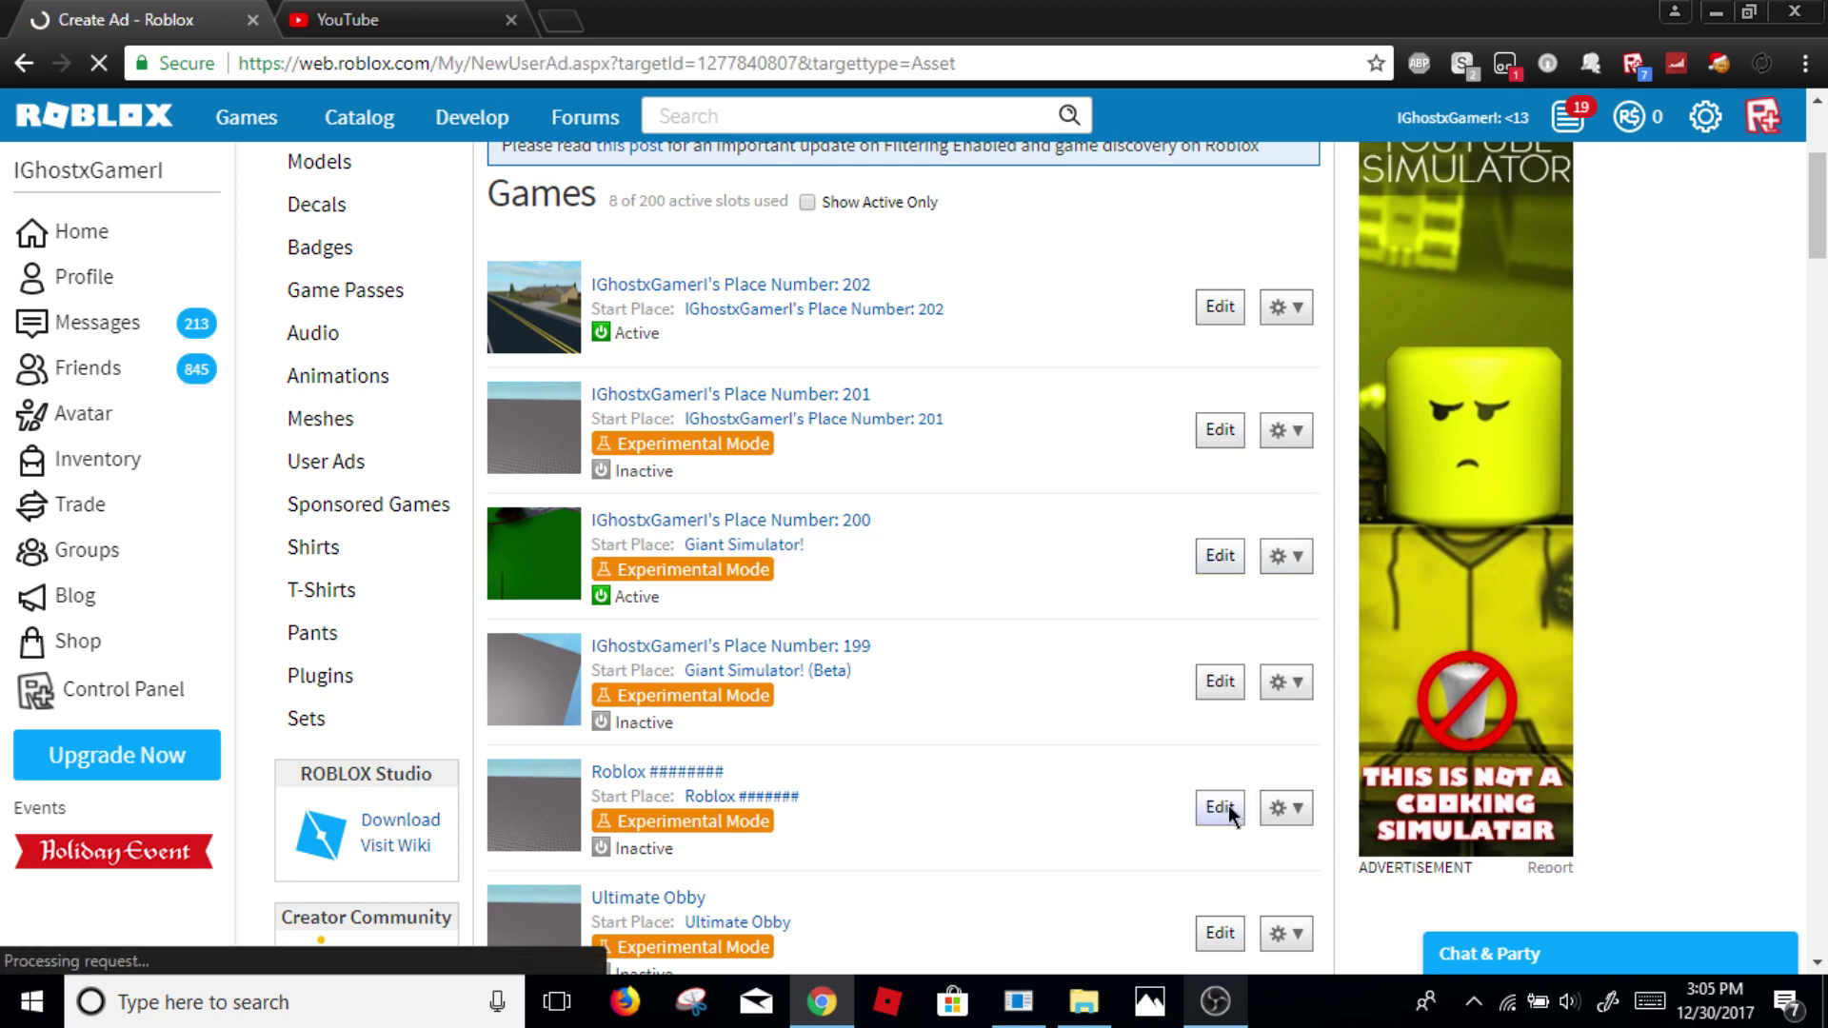
pyautogui.scroll(-1, 522, 544)
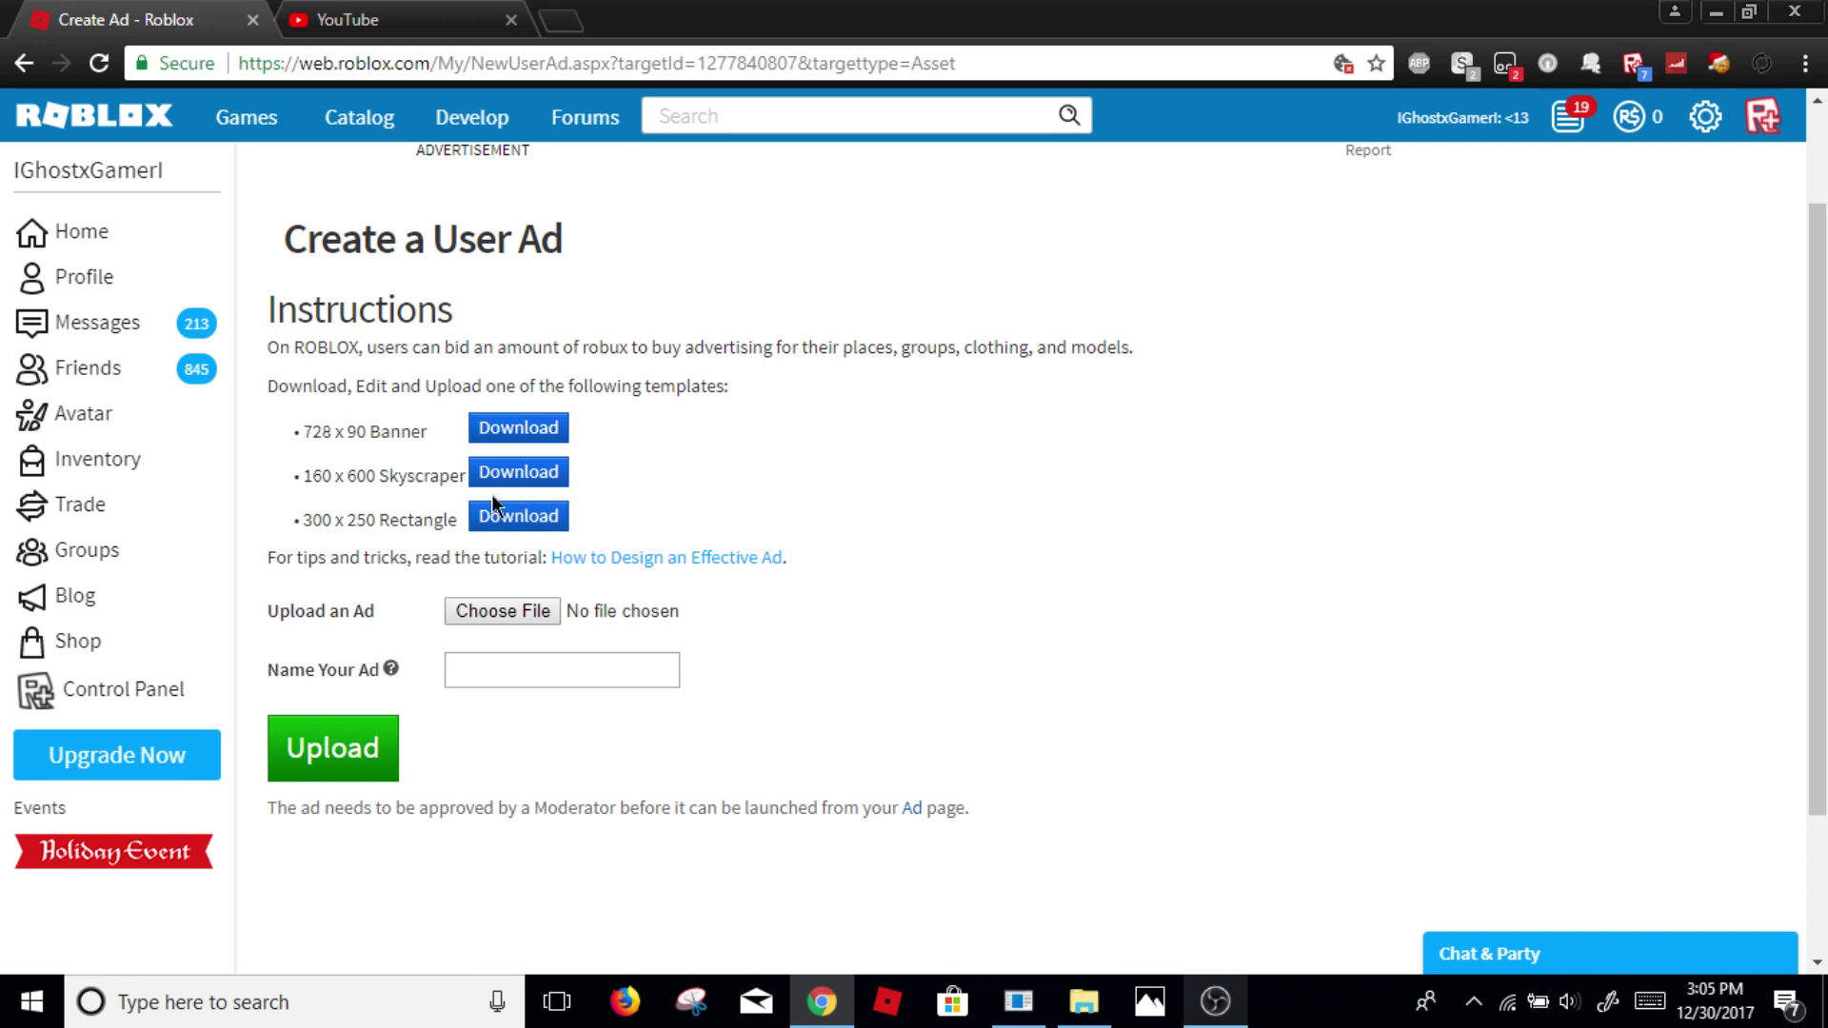
pyautogui.click(384, 1001)
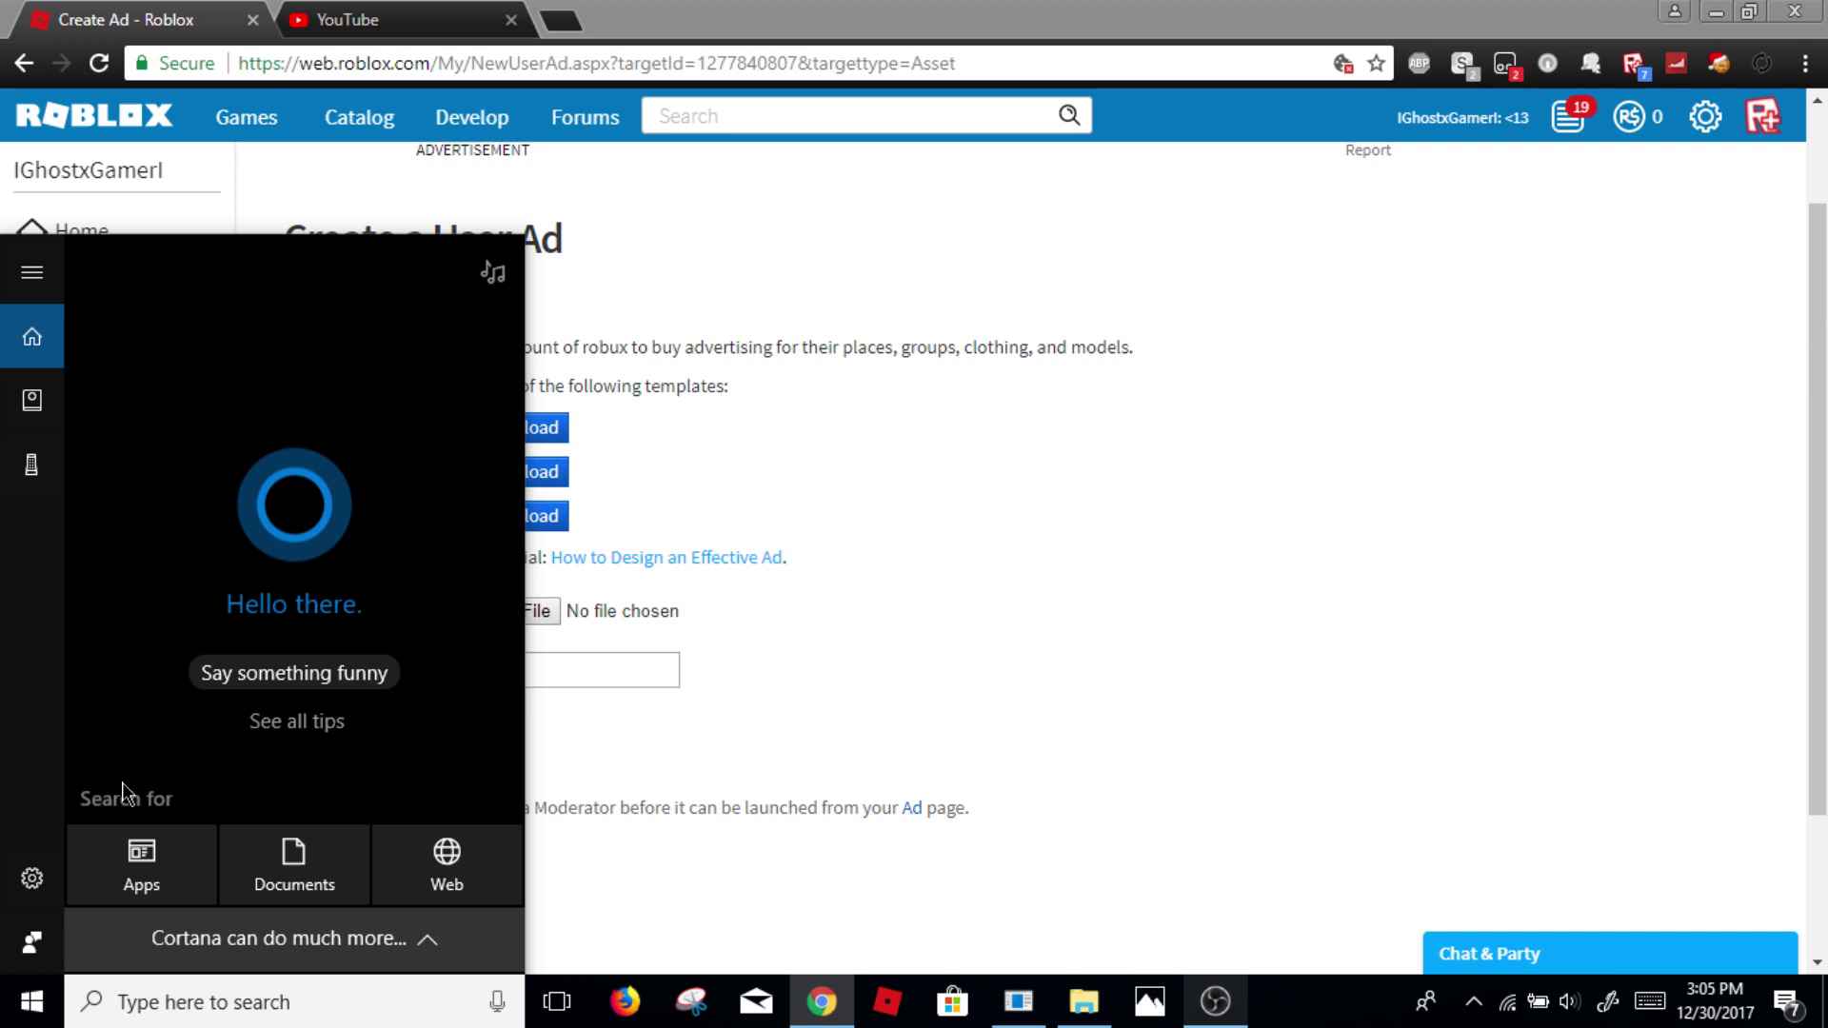
pyautogui.write('obs')
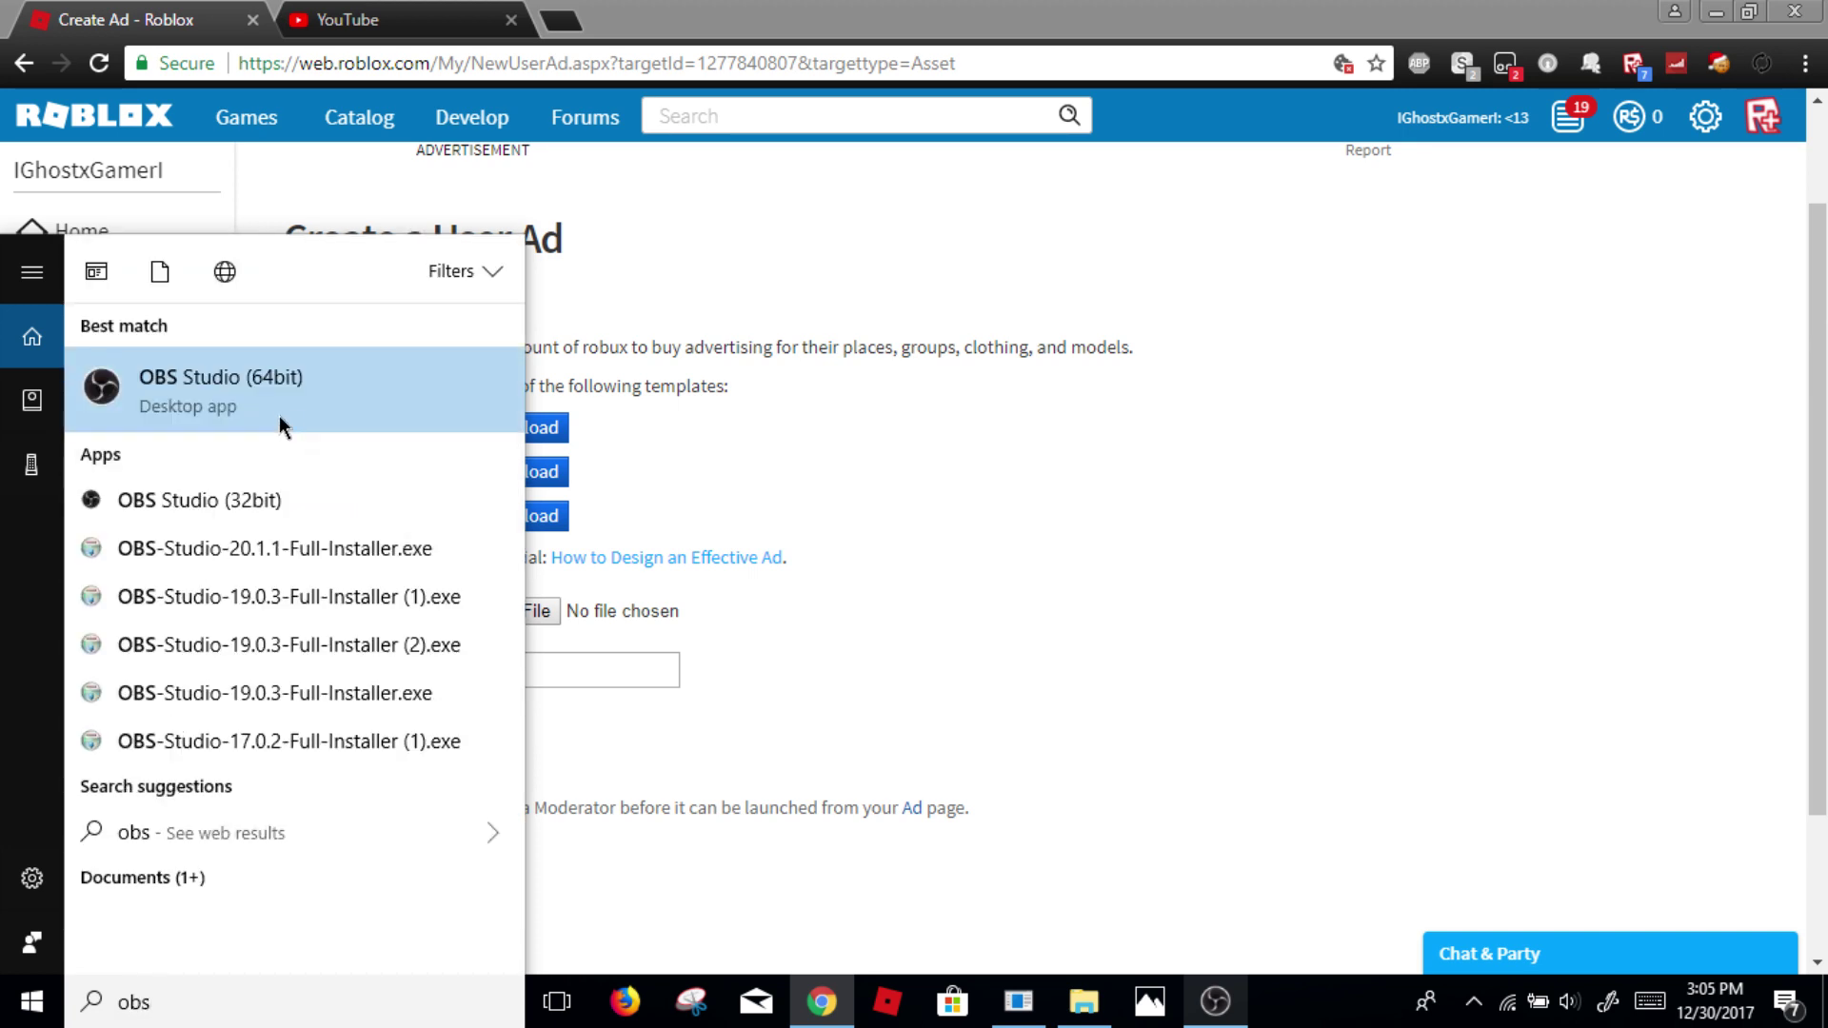
pyautogui.click(249, 392)
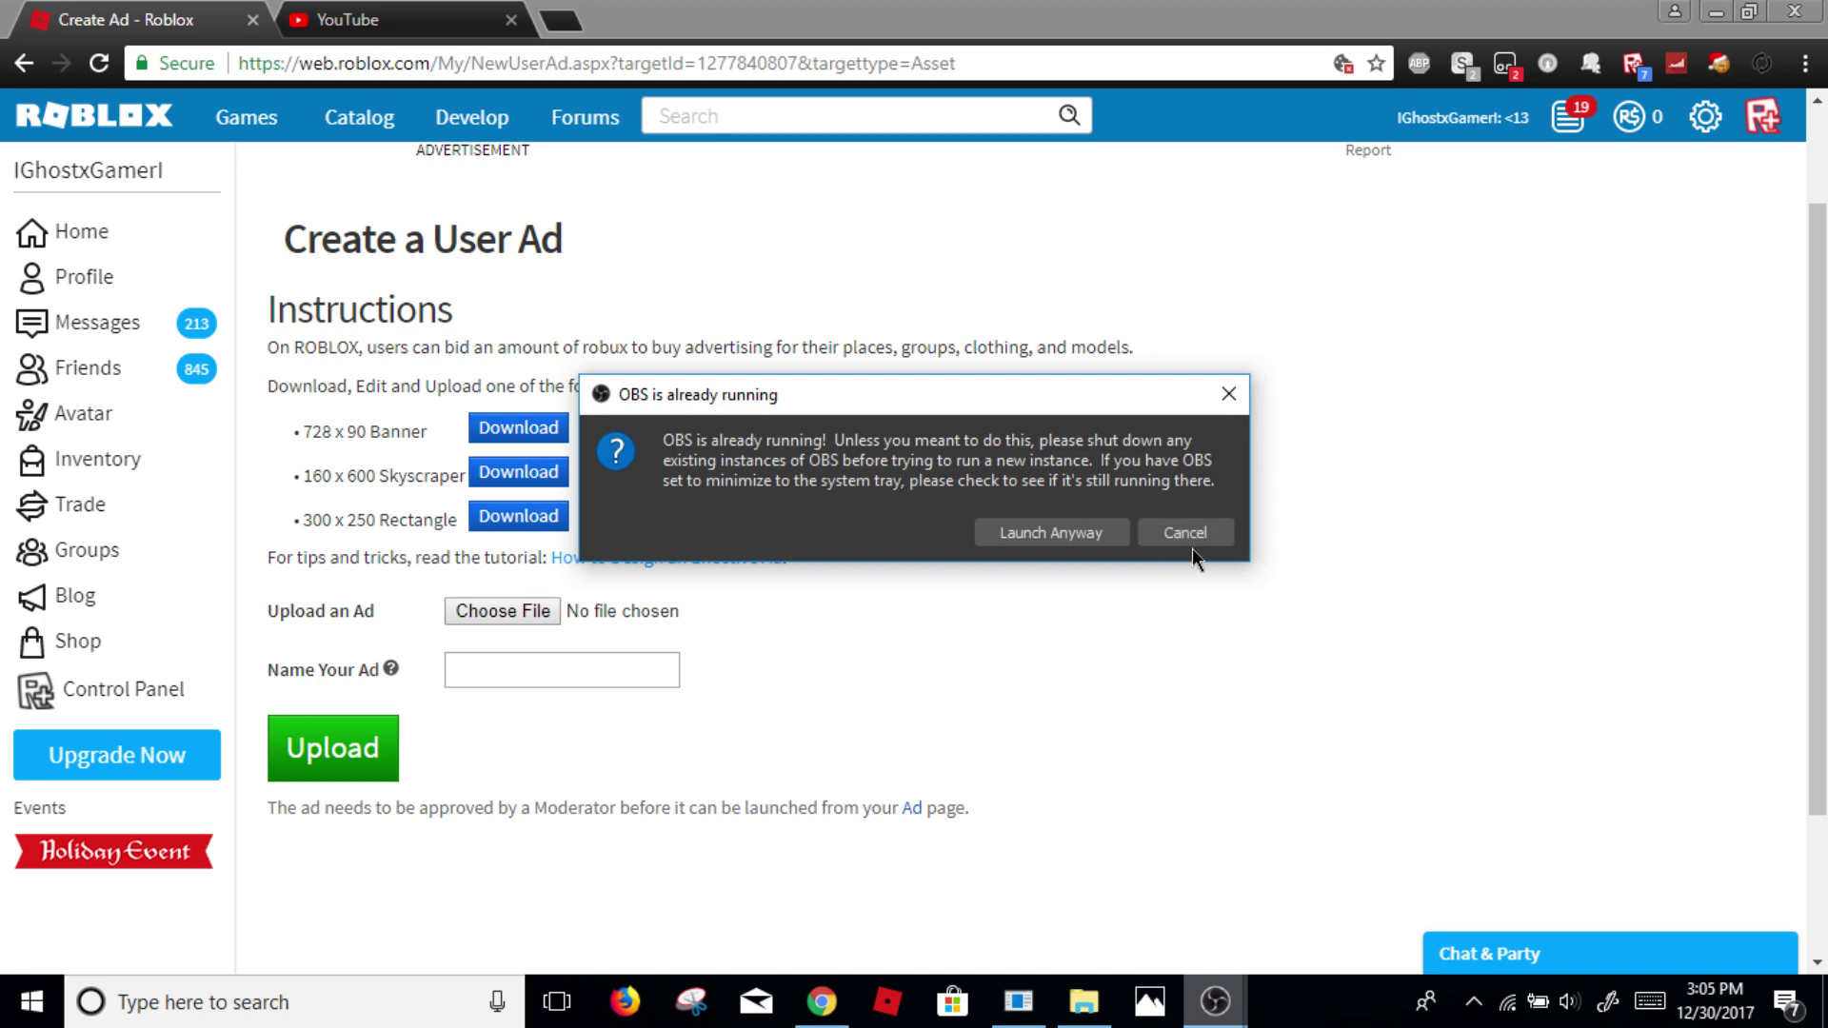
pyautogui.click(1188, 538)
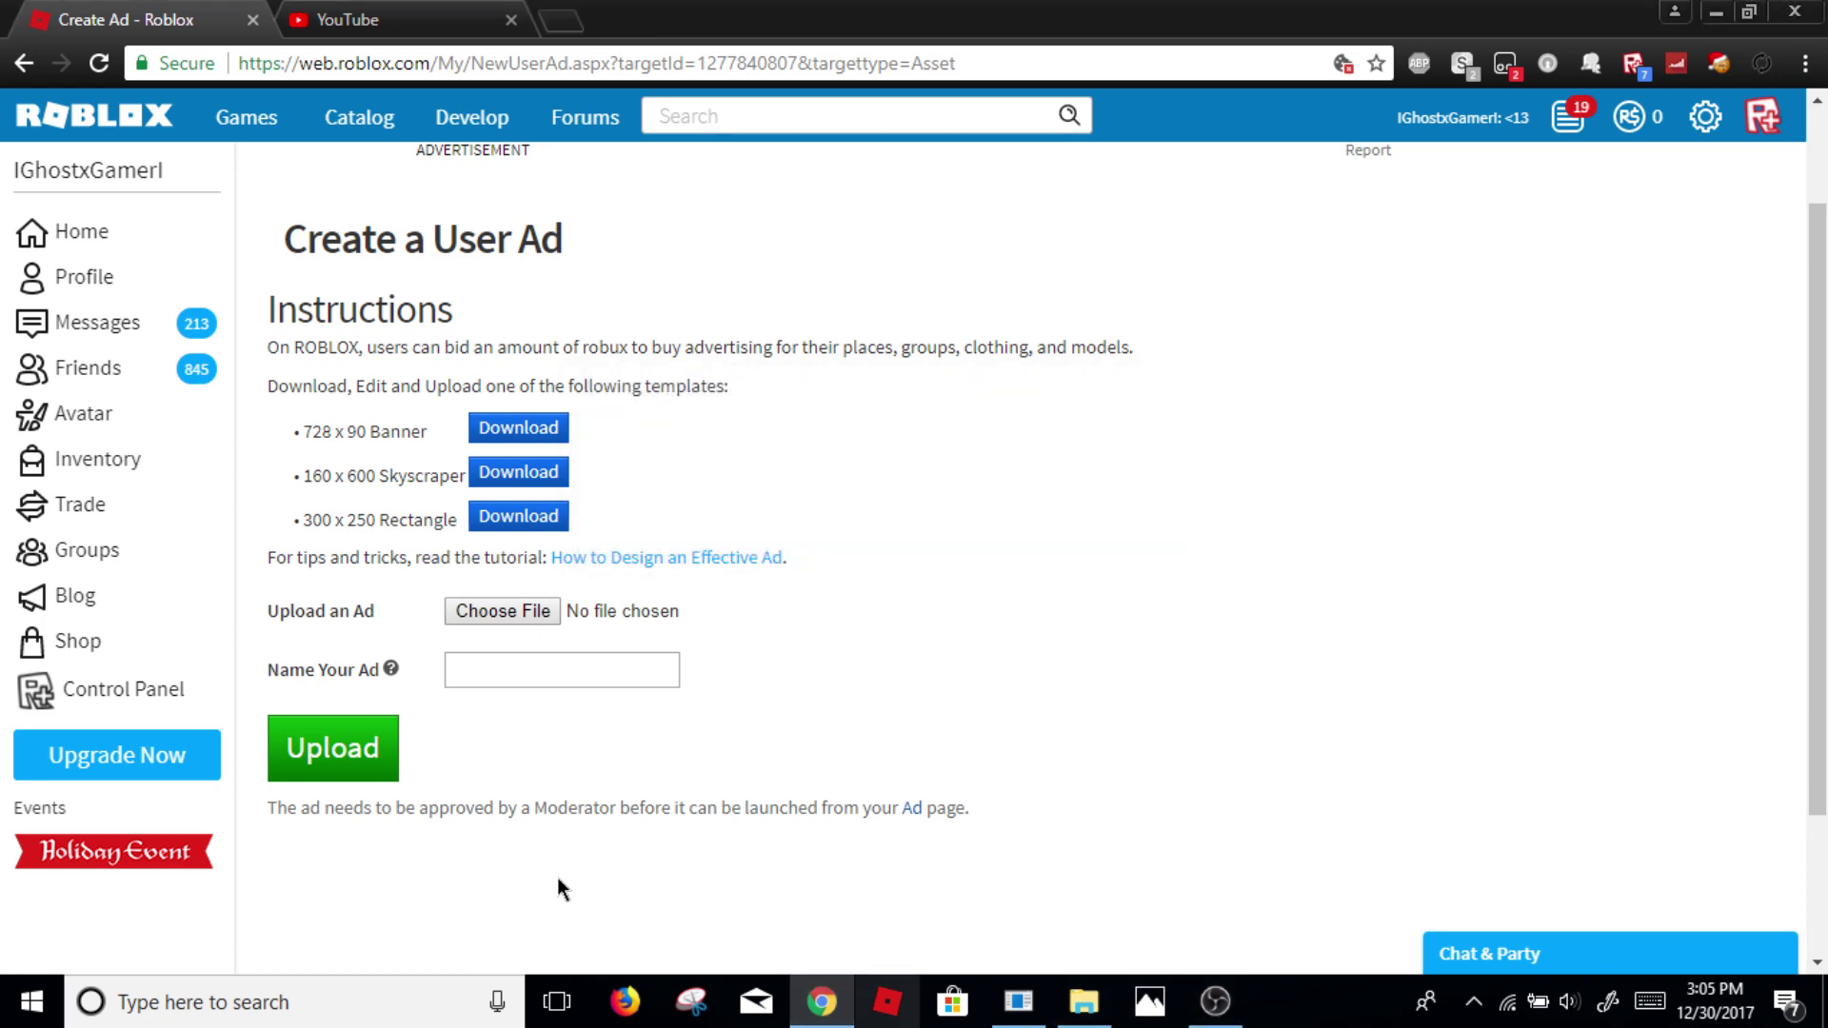
# Step: Search Downloads for 'legit' and select the legit banner image
pyautogui.click(1085, 1009)
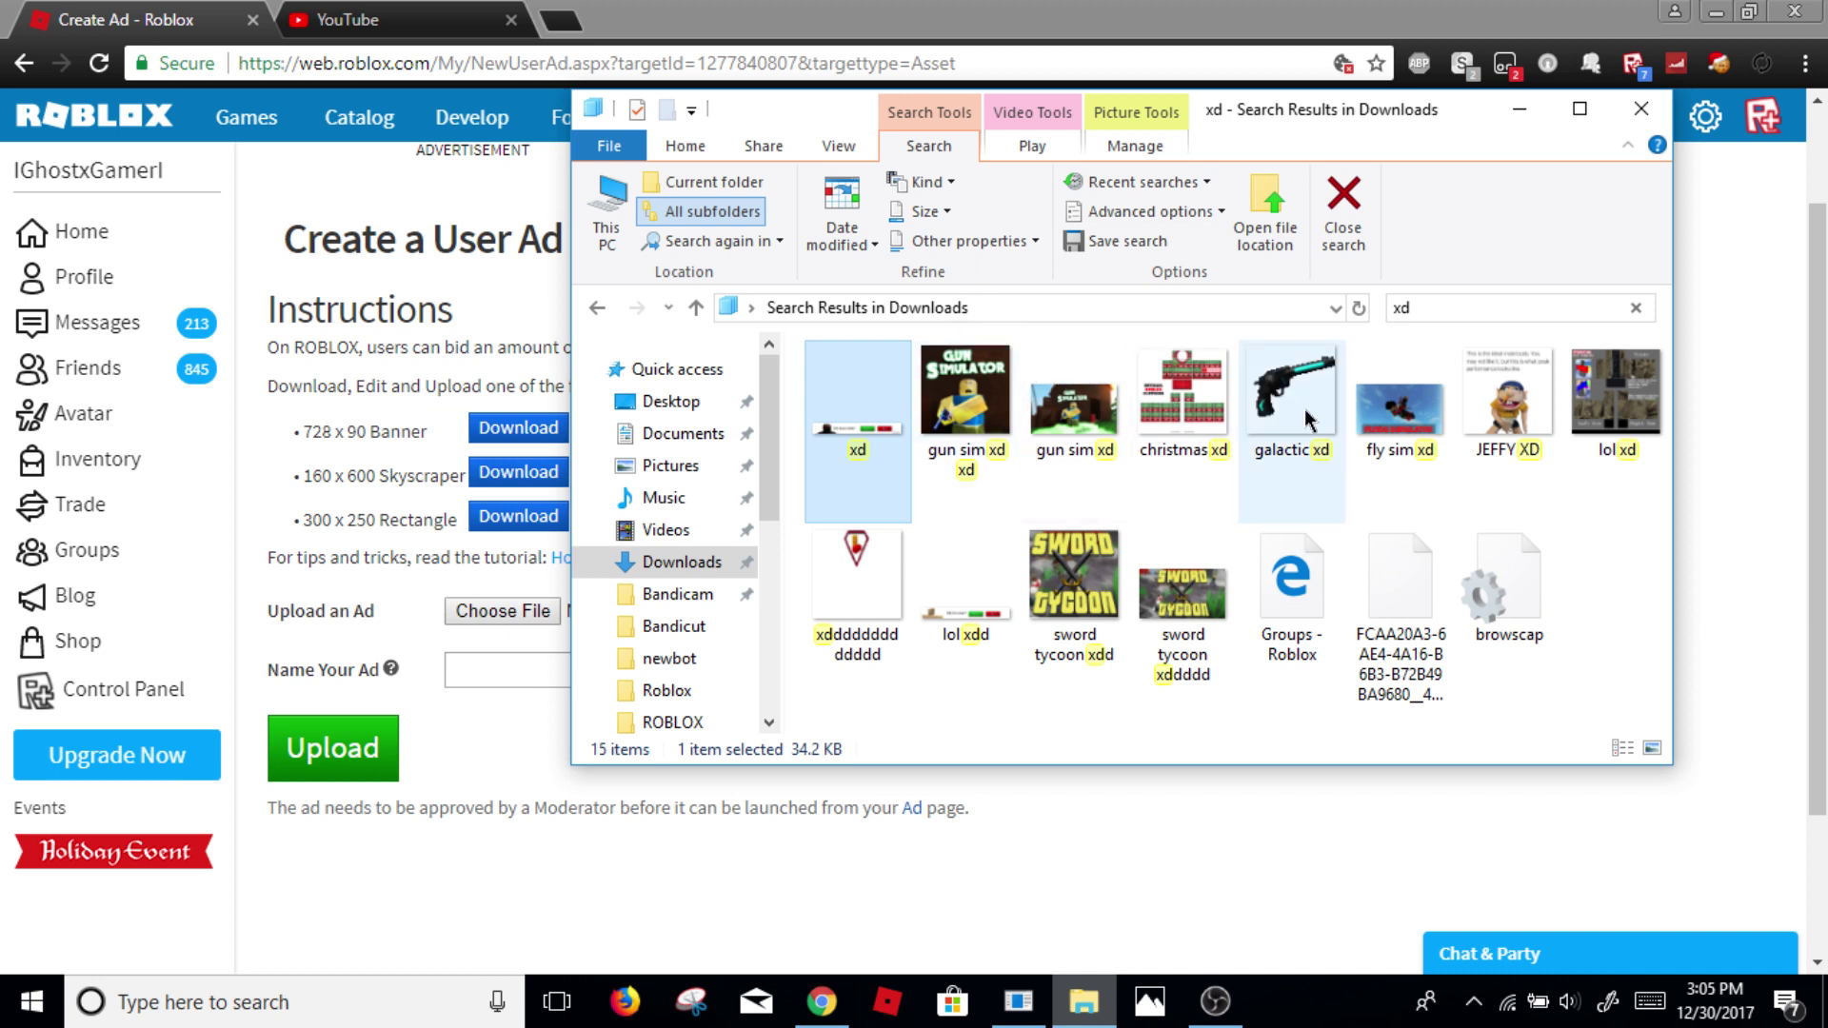
pyautogui.click(1462, 302)
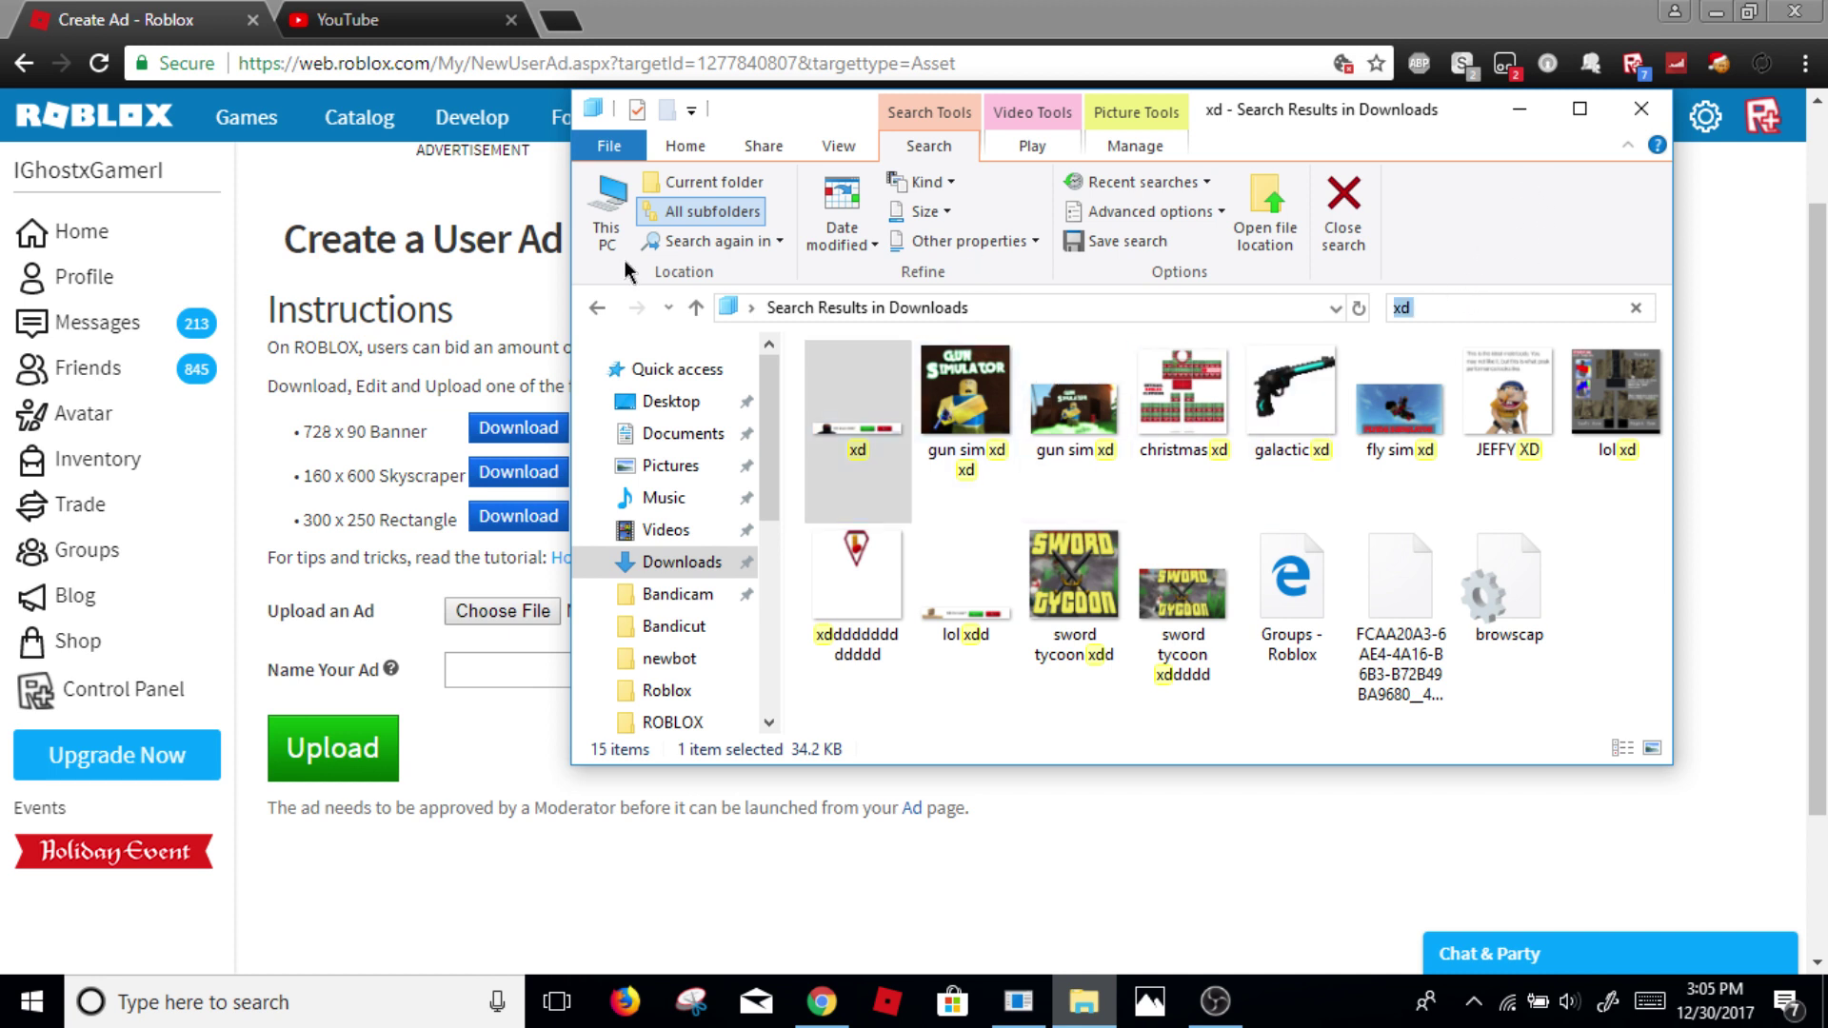
pyautogui.write('legit')
pyautogui.rightClick(805, 359)
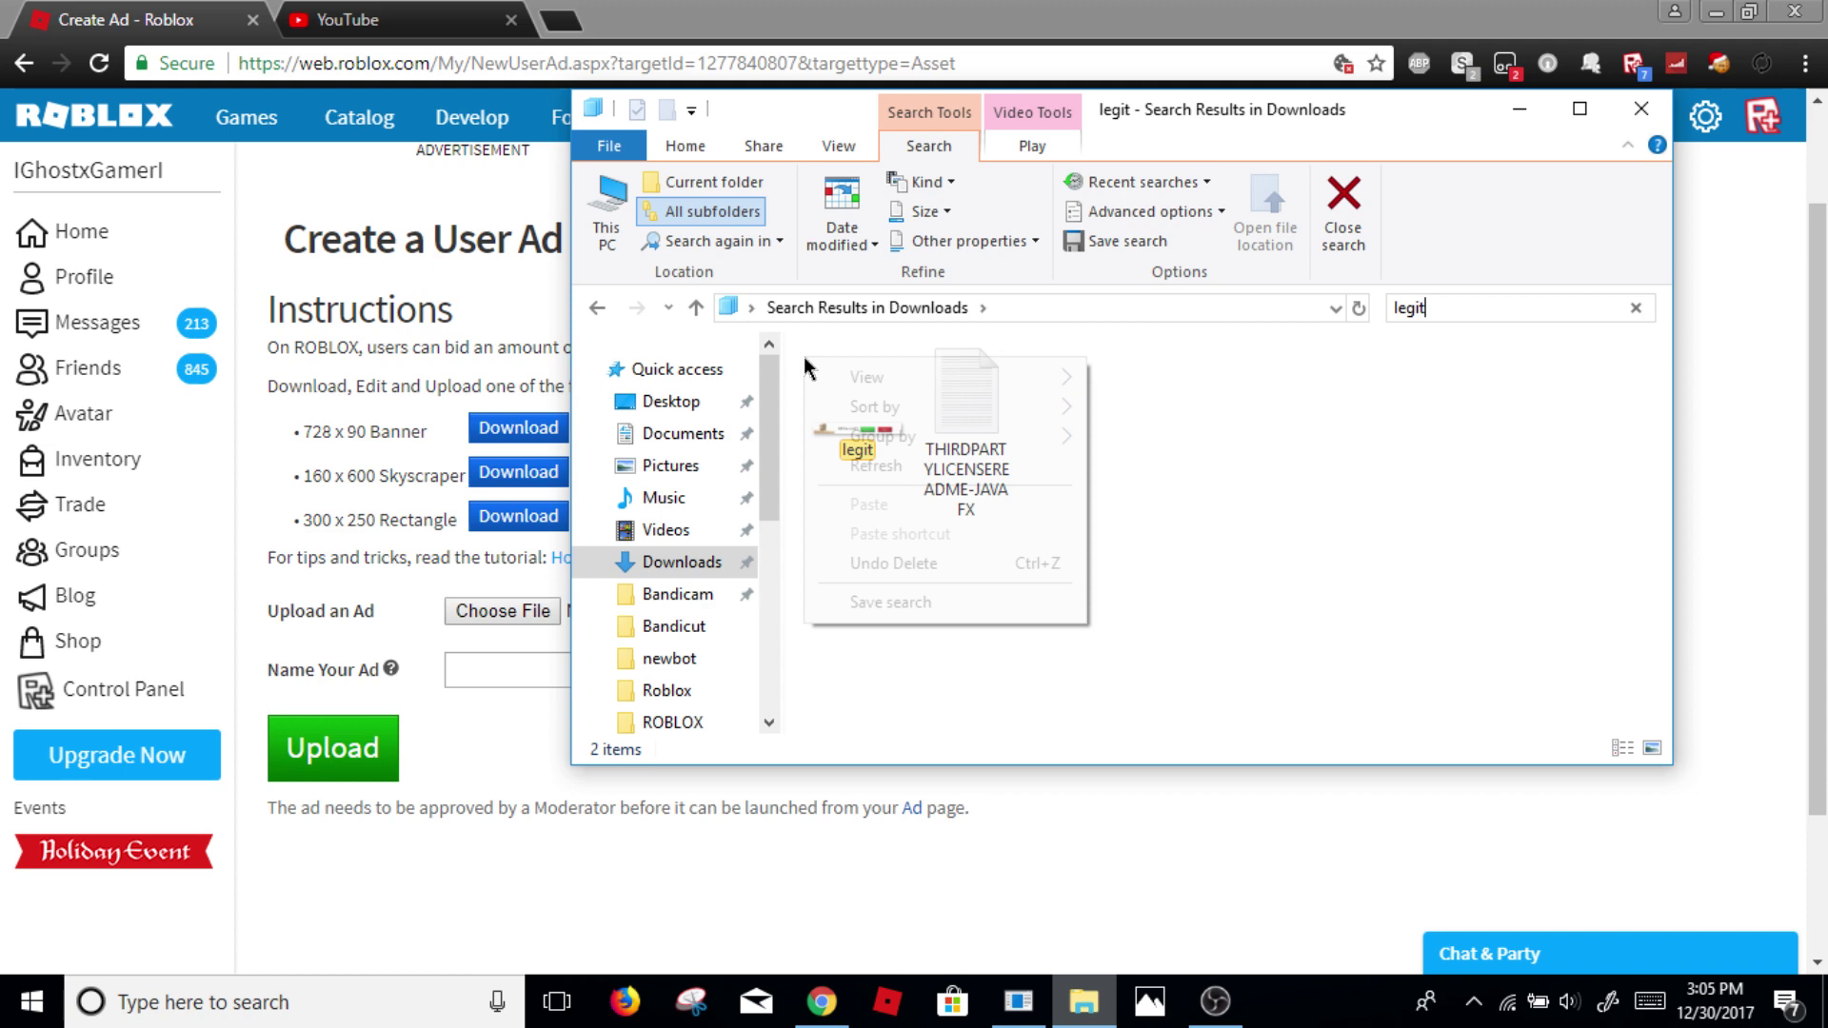
pyautogui.click(1385, 609)
pyautogui.click(860, 395)
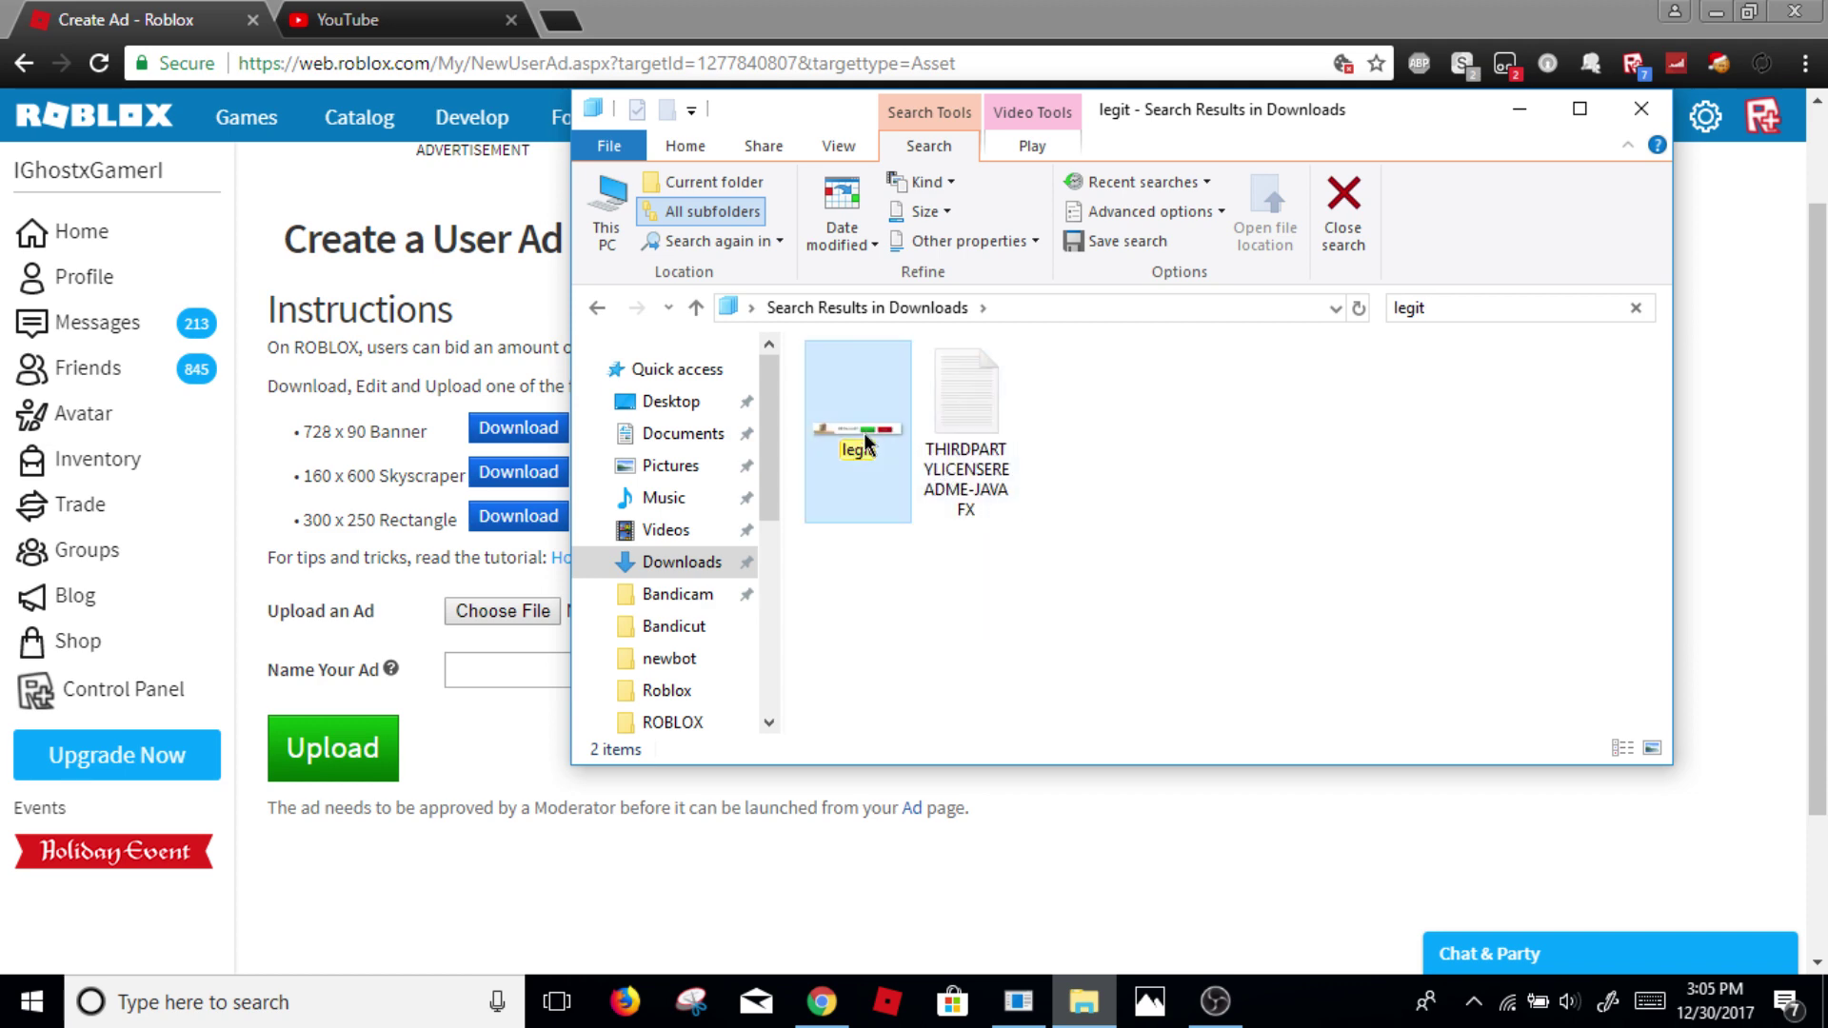
# Step: Open the legit image with paint.net, dismiss the error, and return to Chrome
pyautogui.rightClick(866, 445)
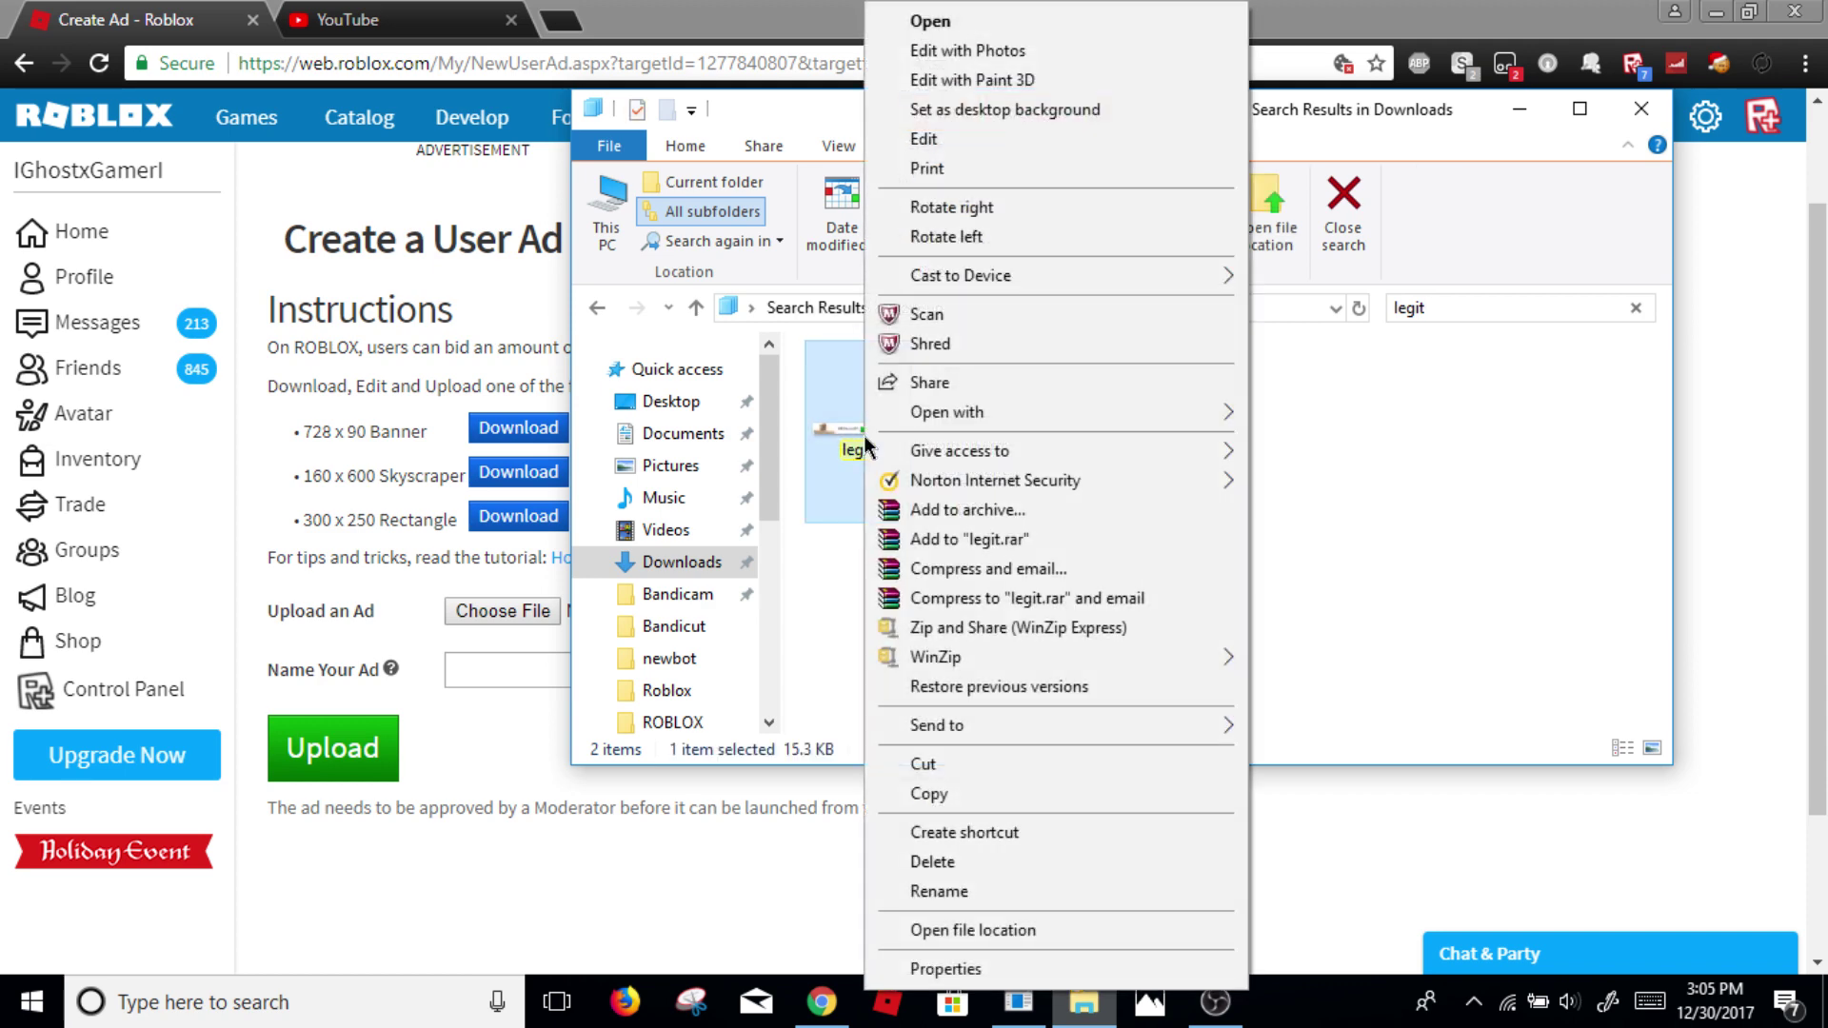
pyautogui.moveTo(937, 419)
pyautogui.click(1379, 480)
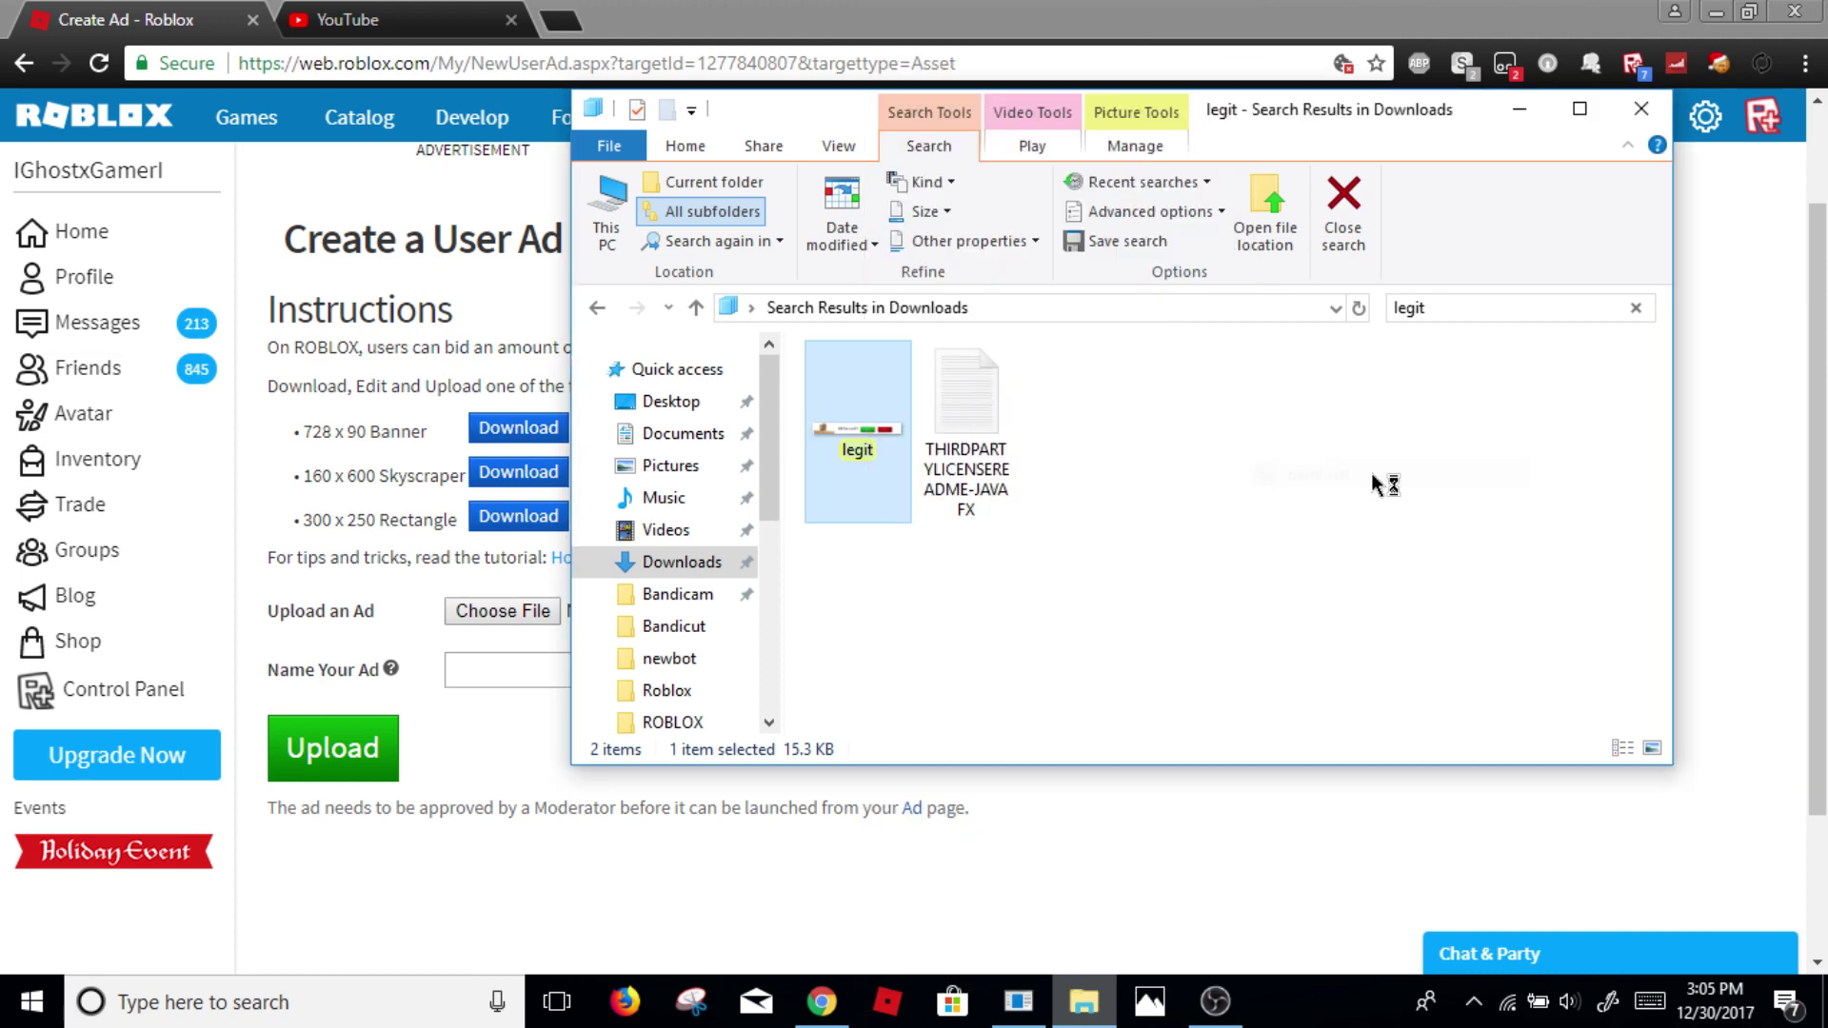
pyautogui.click(1160, 624)
pyautogui.click(816, 889)
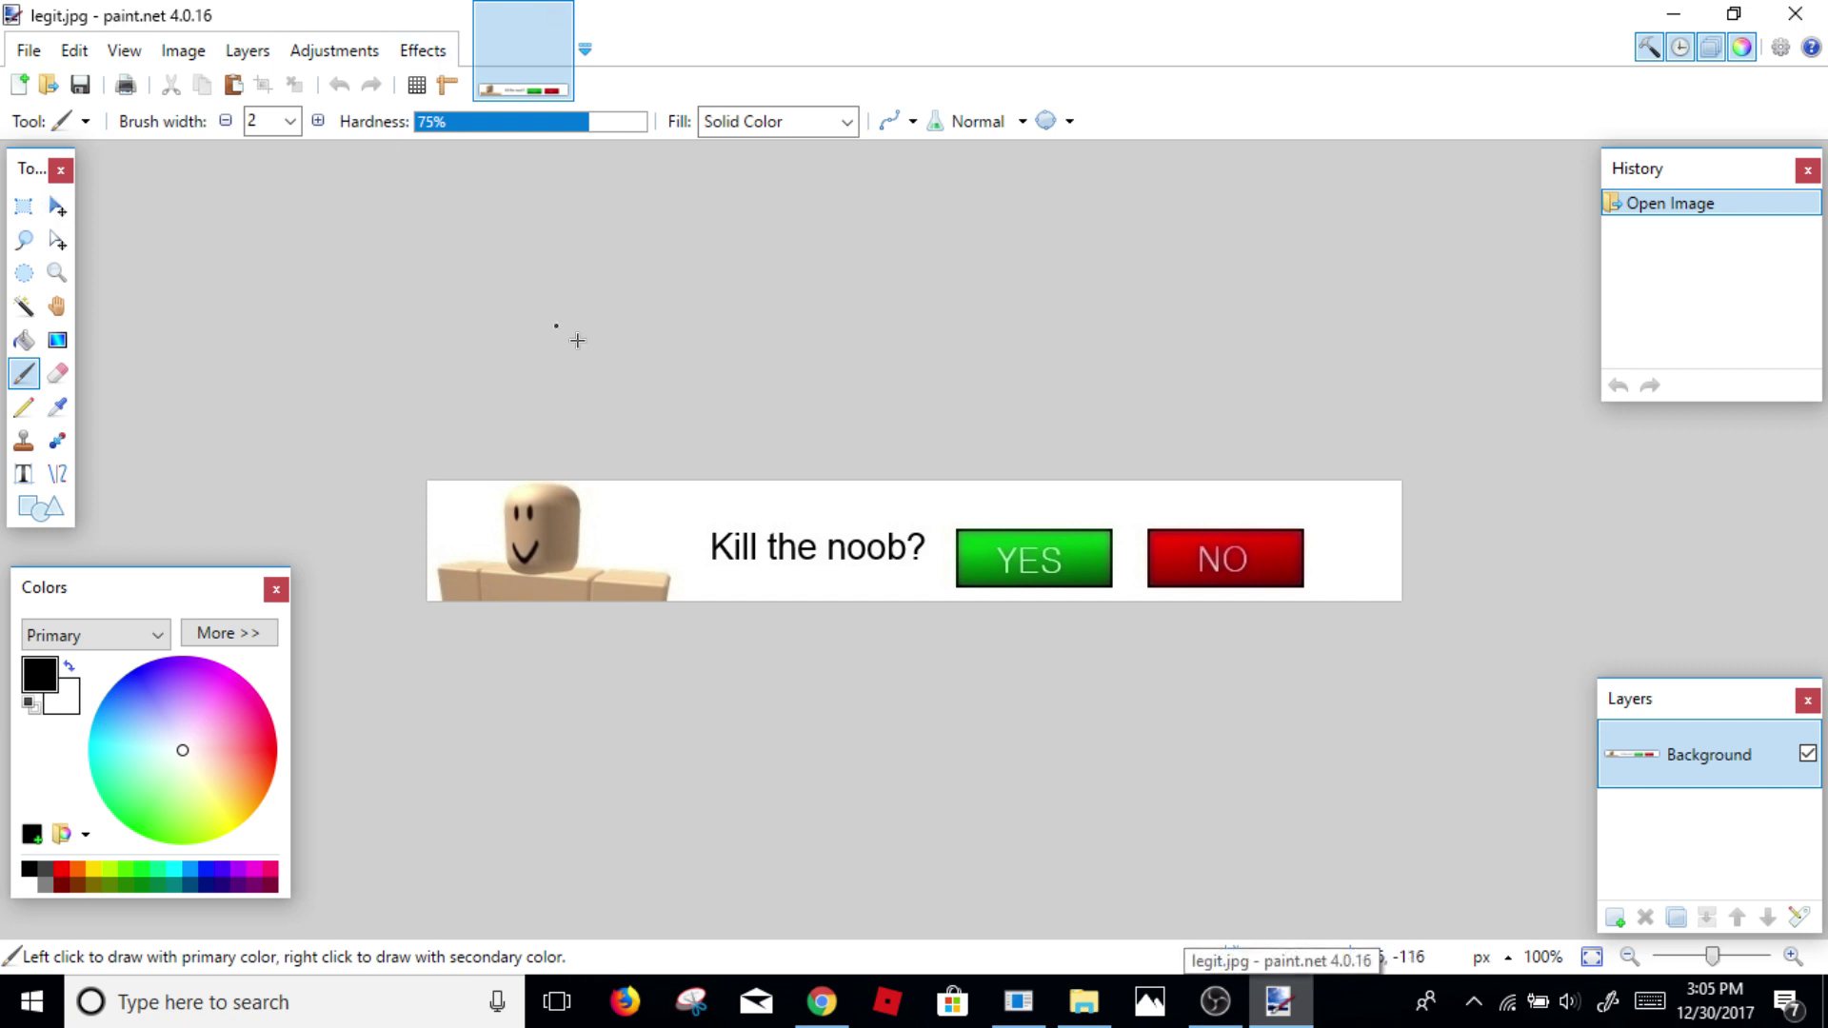
# Step: Delete the old figure and 'Kill the noob?' text from the banner
pyautogui.click(24, 203)
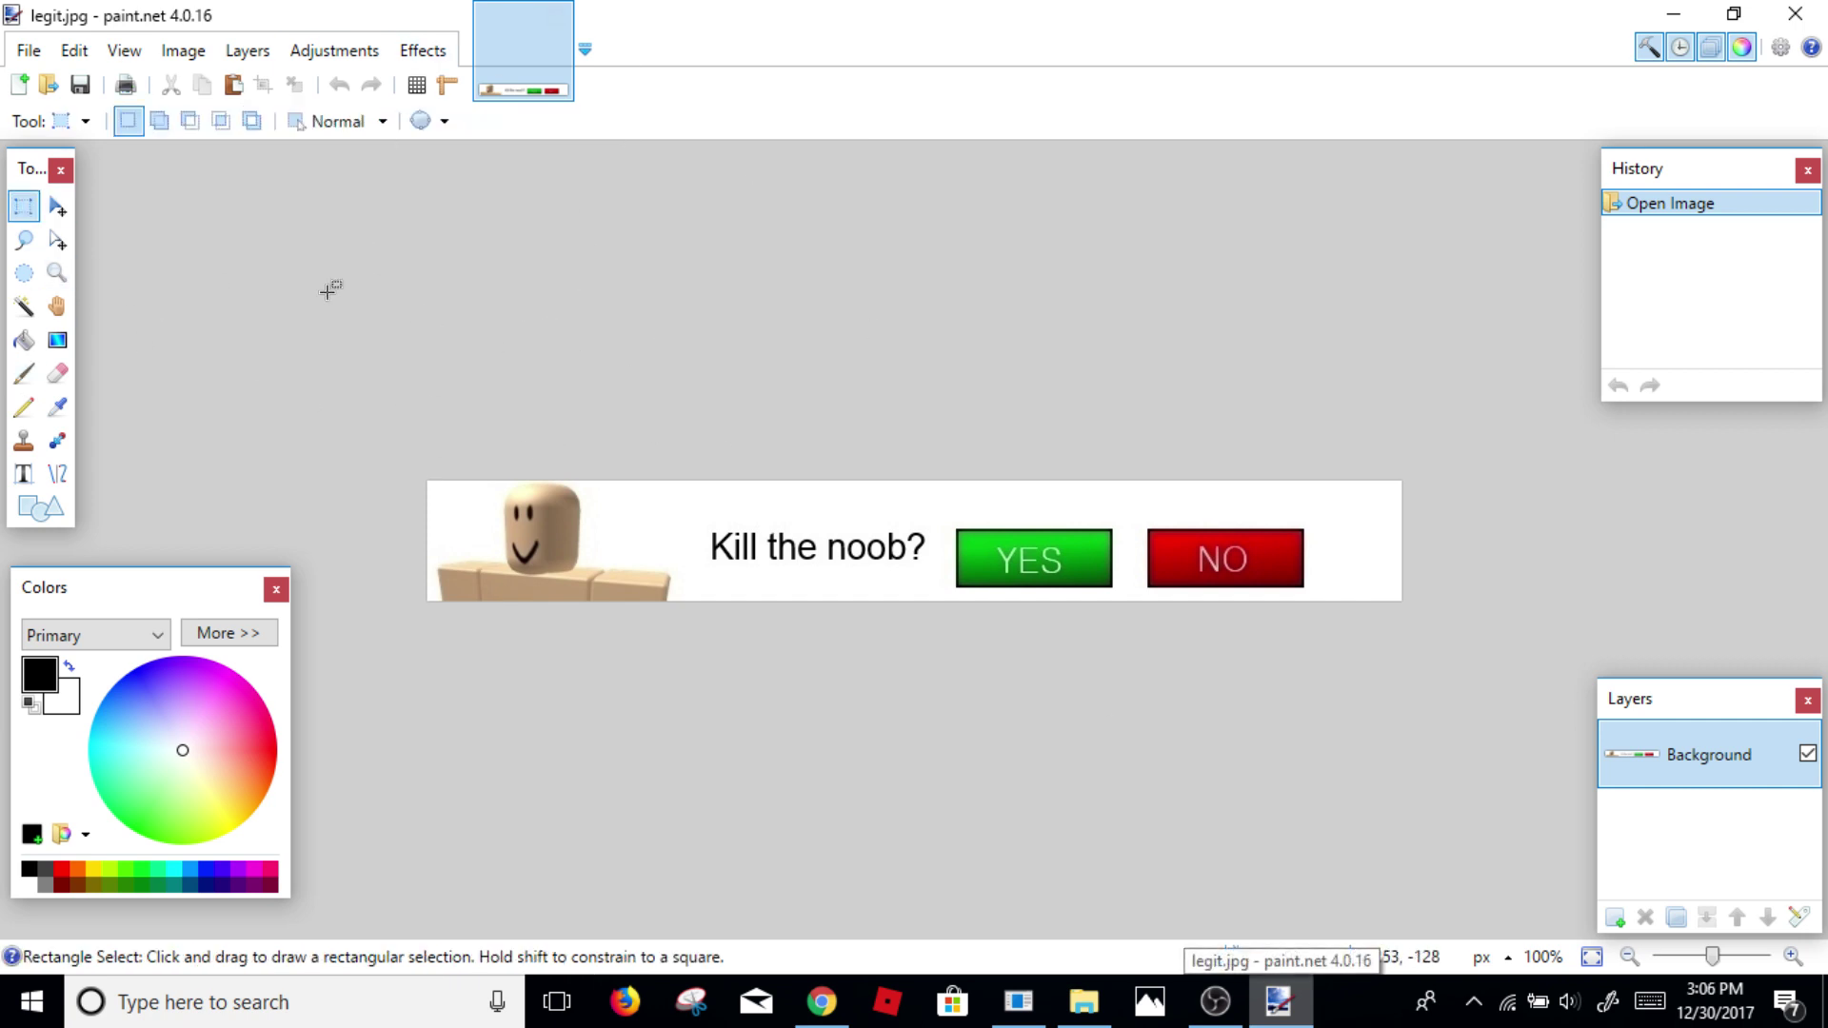
pyautogui.moveTo(326, 286); pyautogui.dragTo(928, 789)
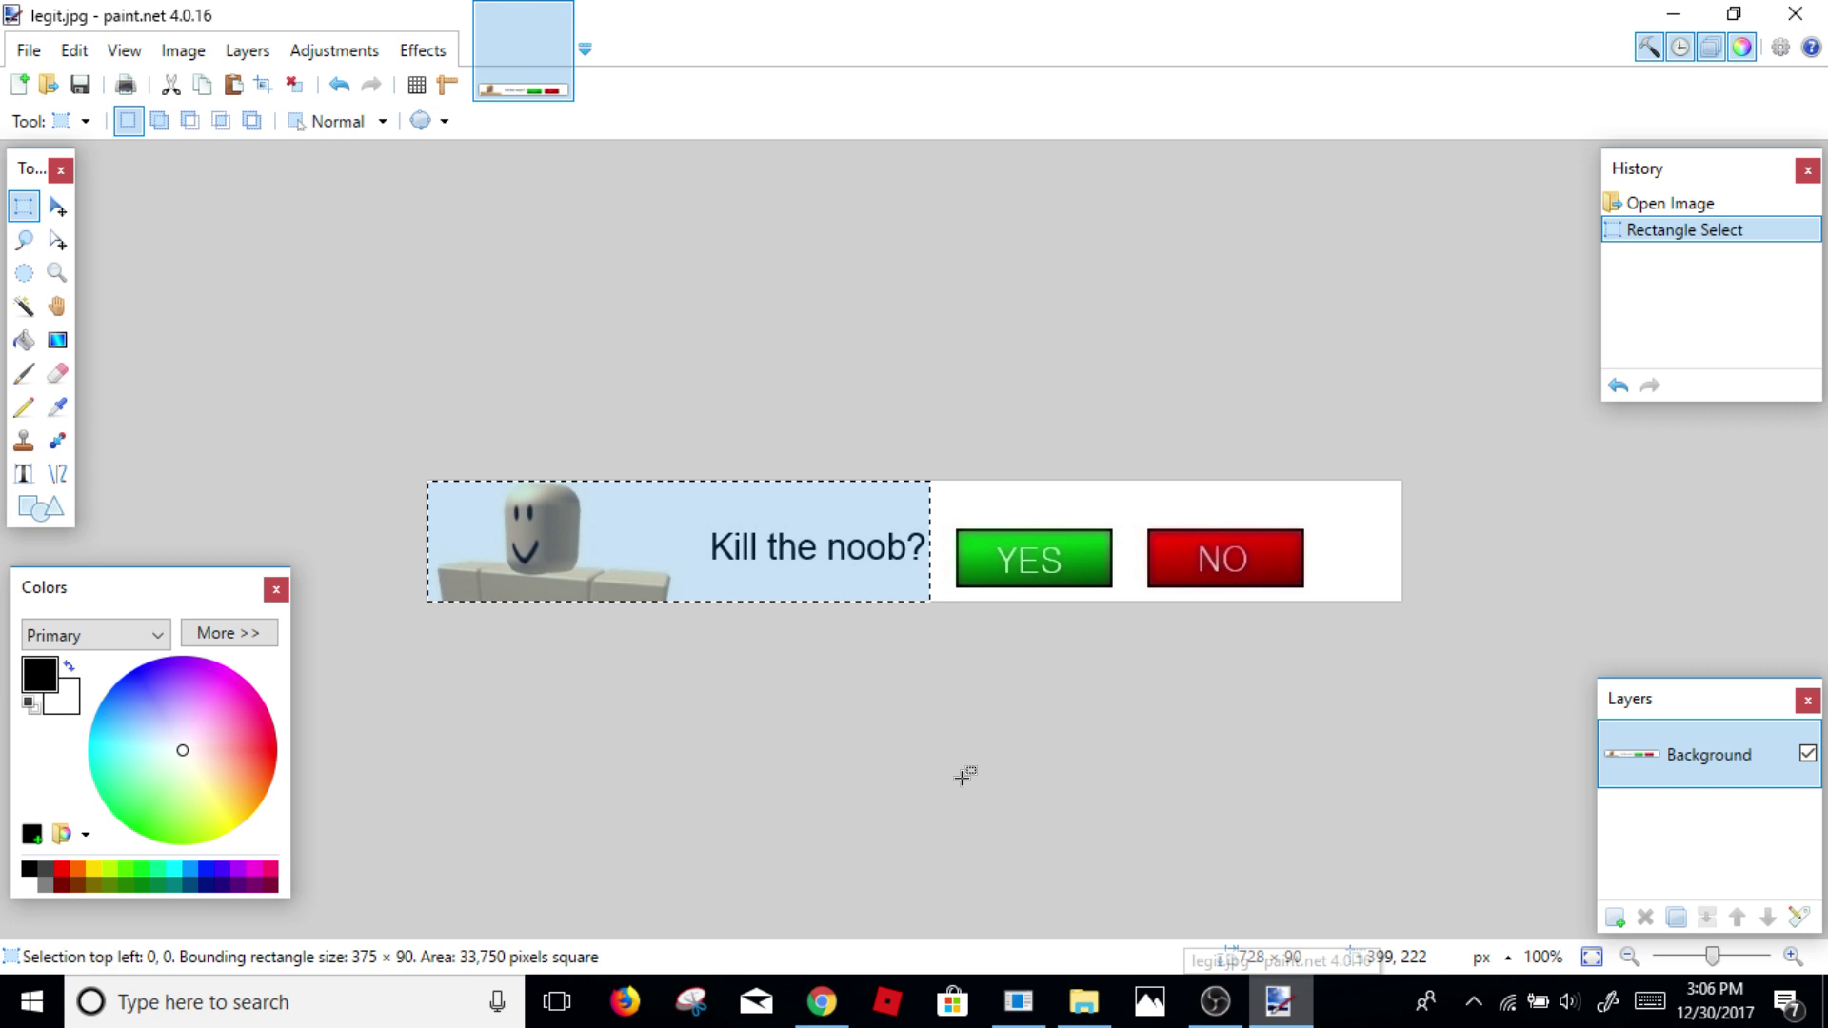
pyautogui.press('Delete')
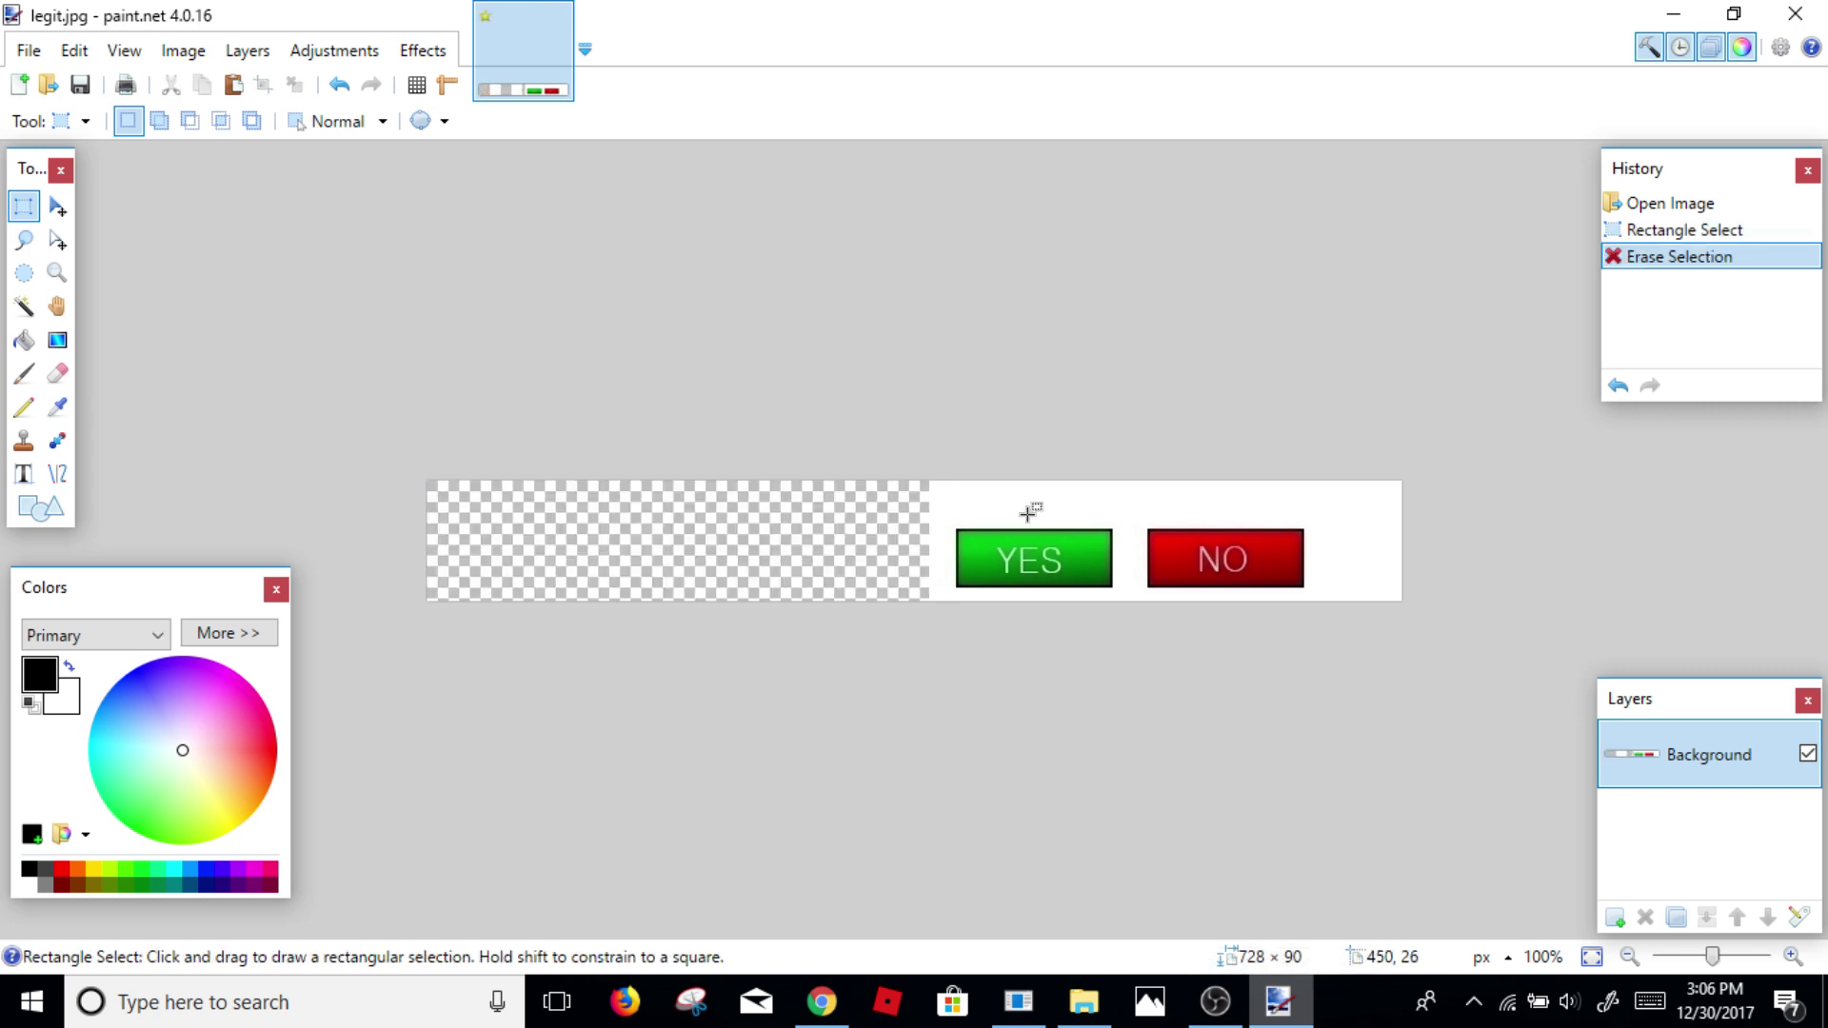
# Step: Stretch a thin white strip left over the erased area to fill it white
pyautogui.moveTo(934, 467); pyautogui.dragTo(942, 625)
pyautogui.click(54, 207)
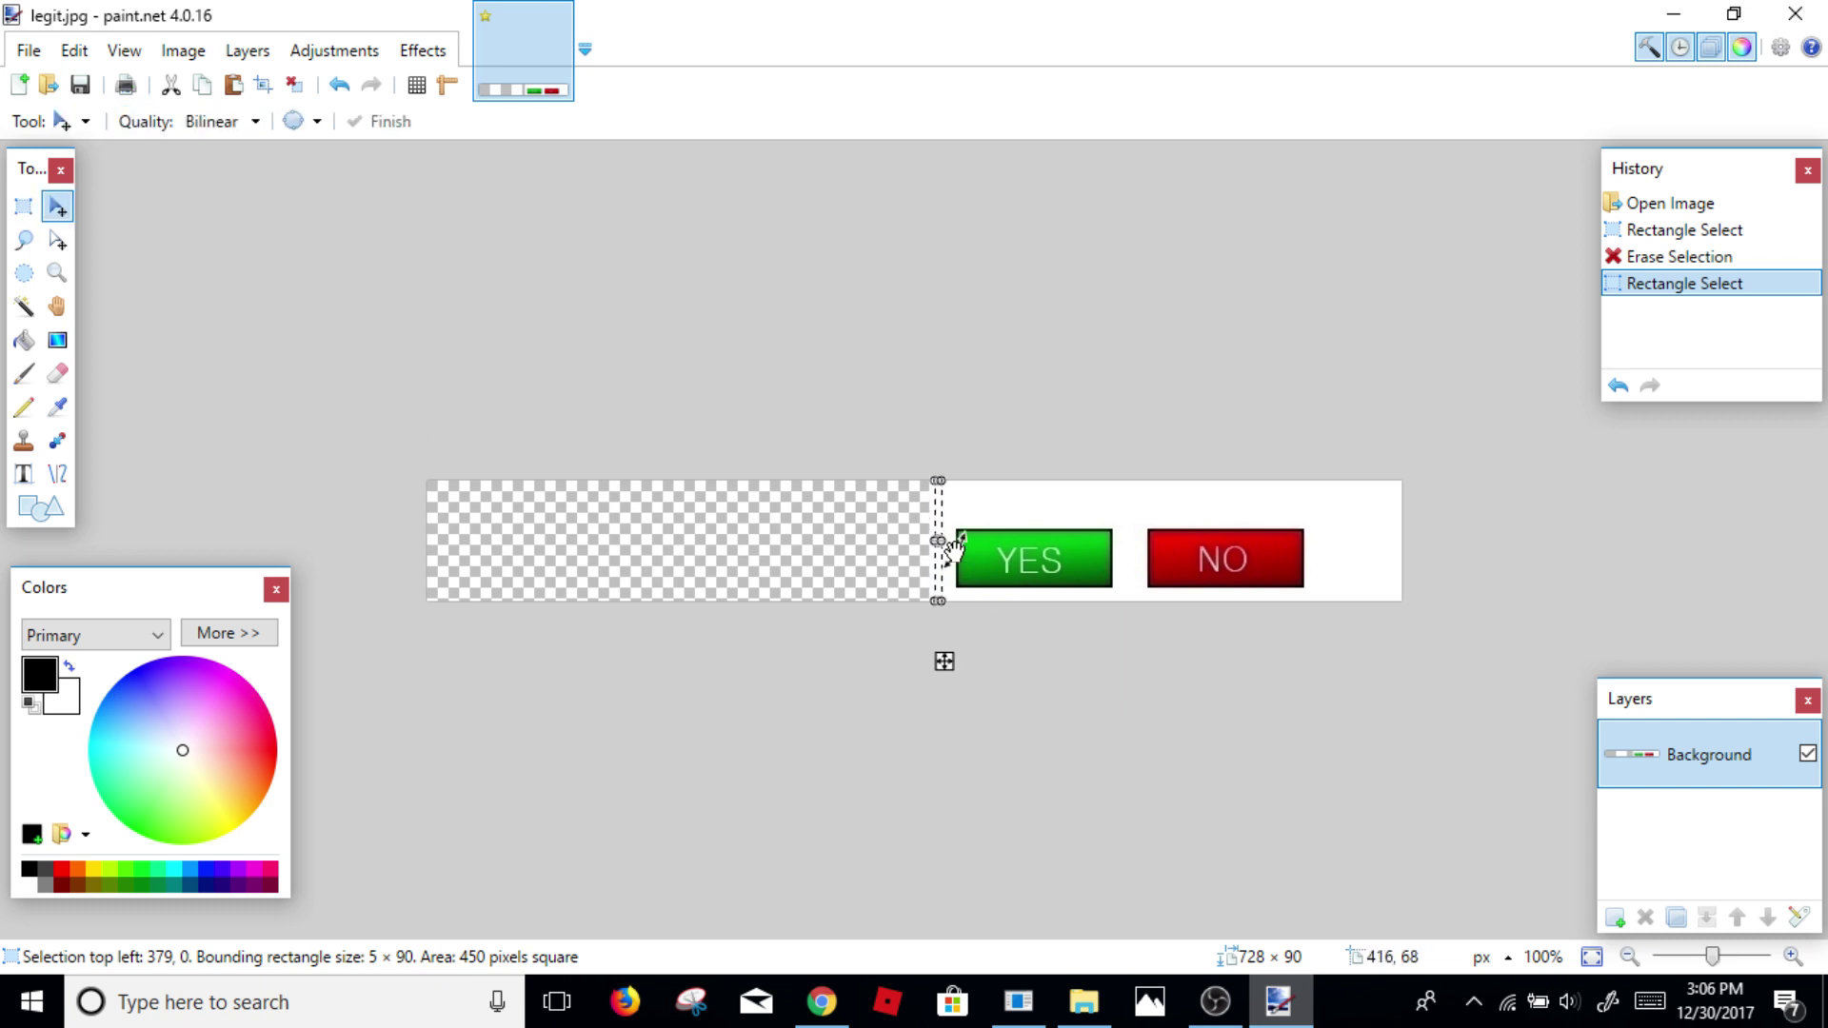
pyautogui.moveTo(928, 539); pyautogui.dragTo(181, 540)
pyautogui.press('s')
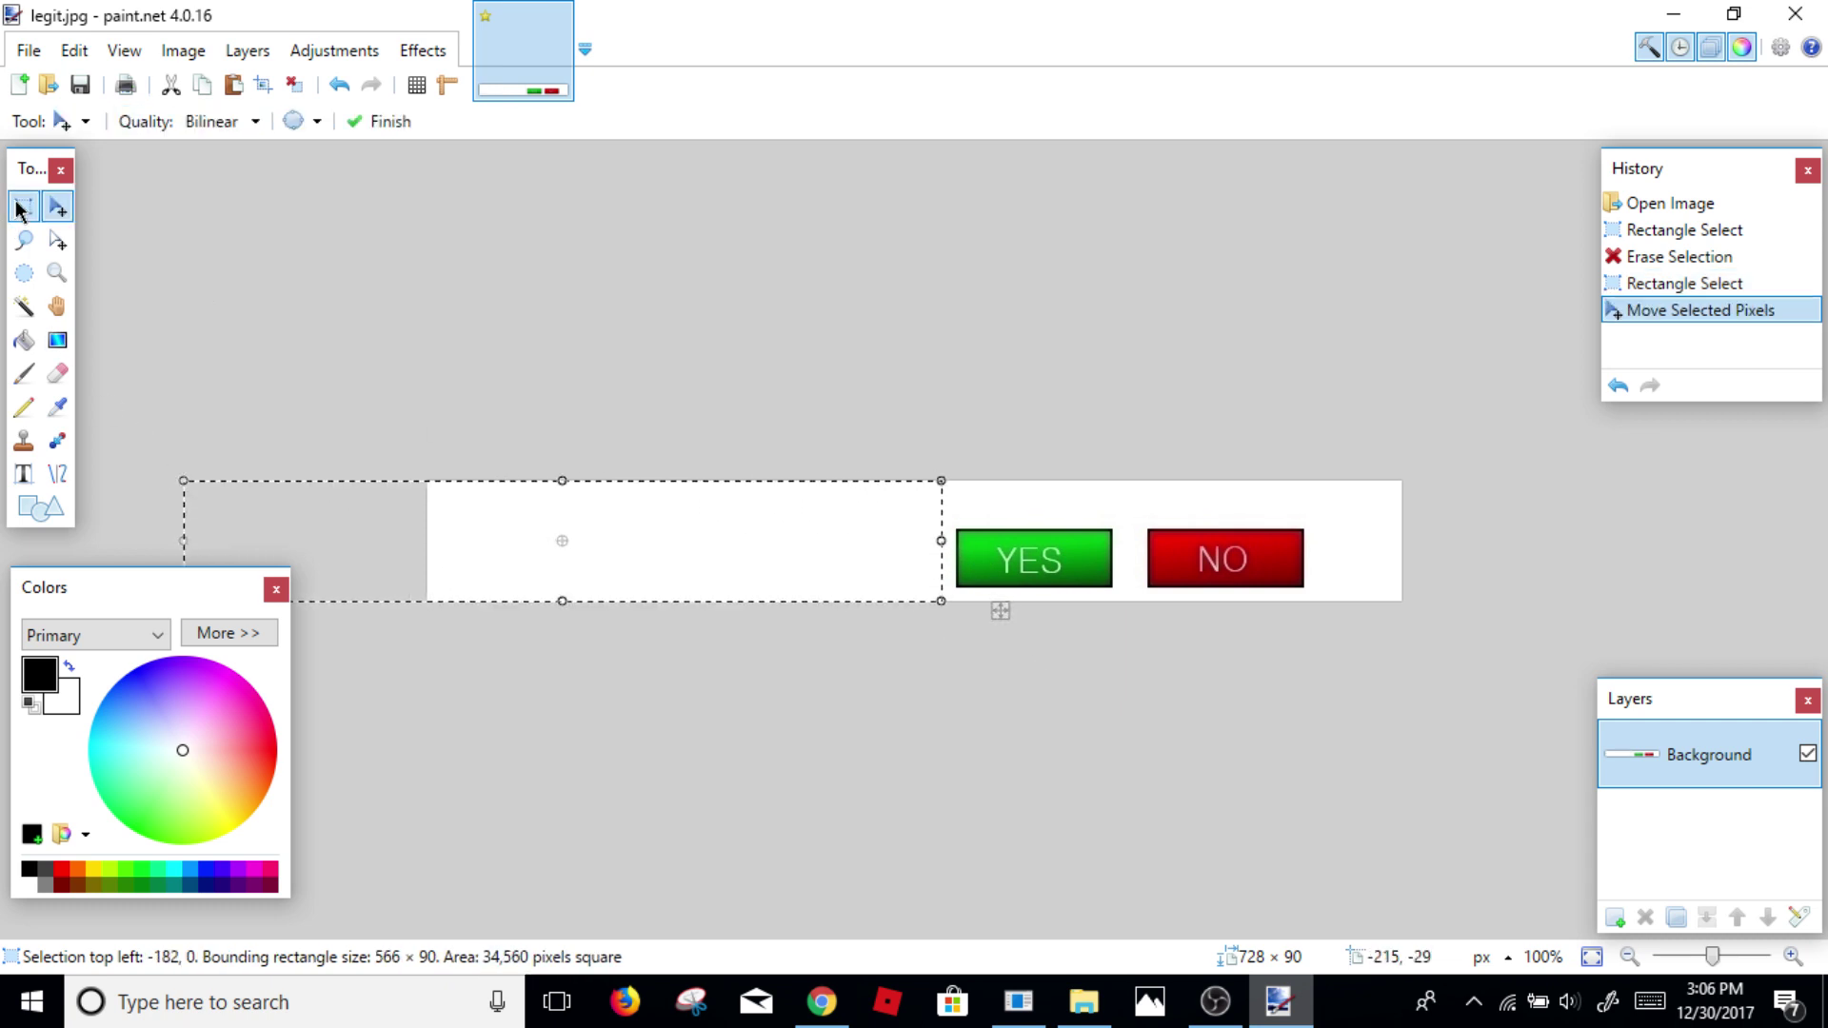
pyautogui.hotkey('ctrl', 'd')
pyautogui.click(822, 1002)
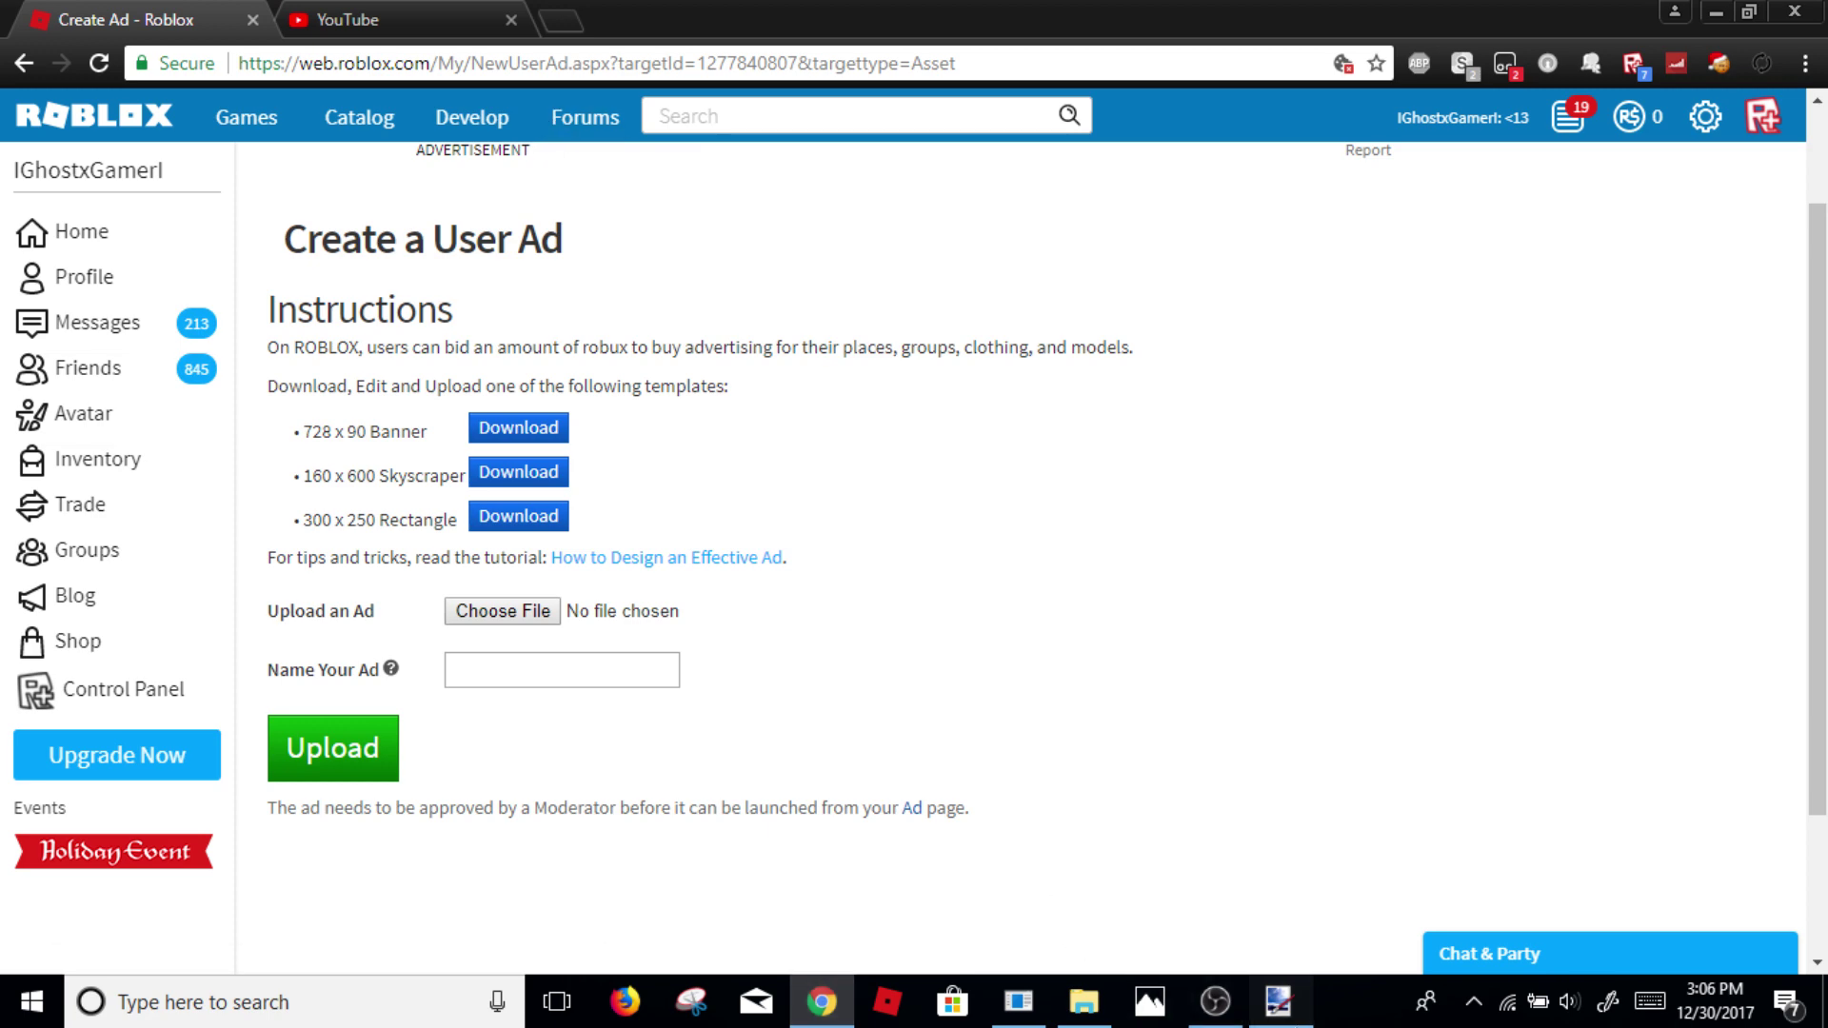
# Step: Search Google Images for 'john doe'
pyautogui.click(1278, 1001)
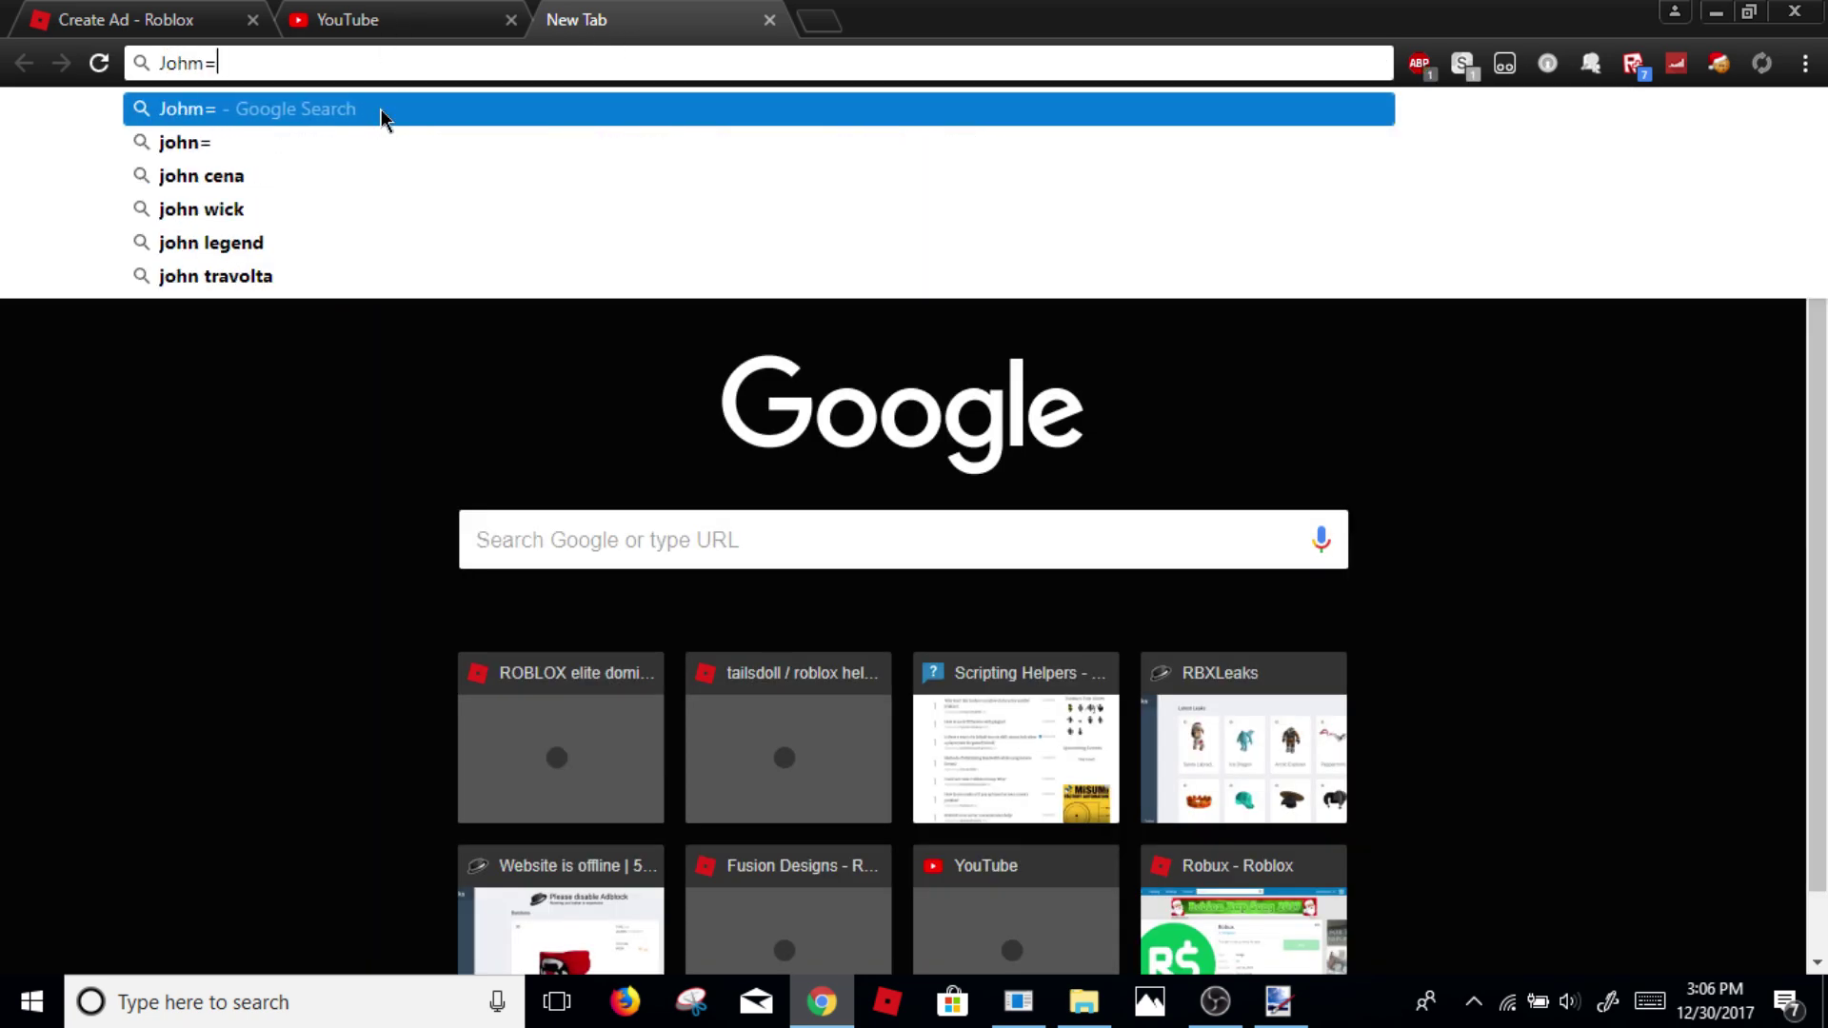
pyautogui.click(381, 111)
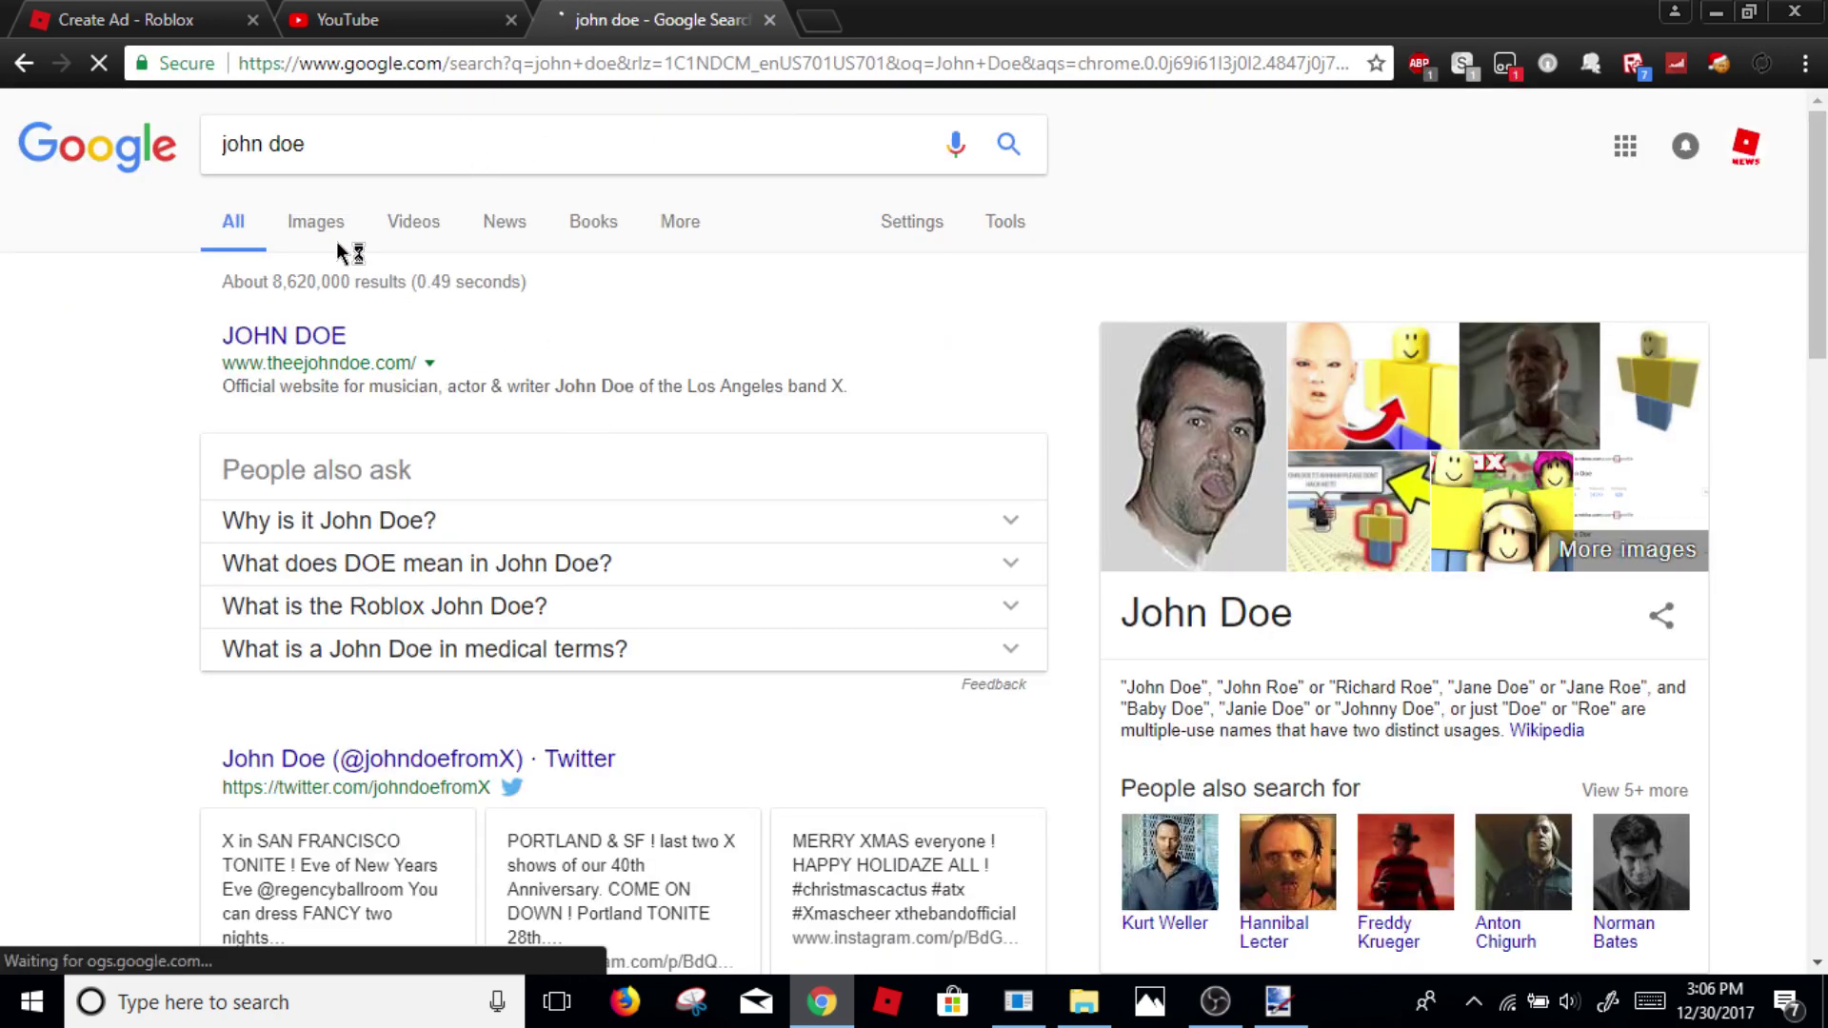
pyautogui.click(329, 220)
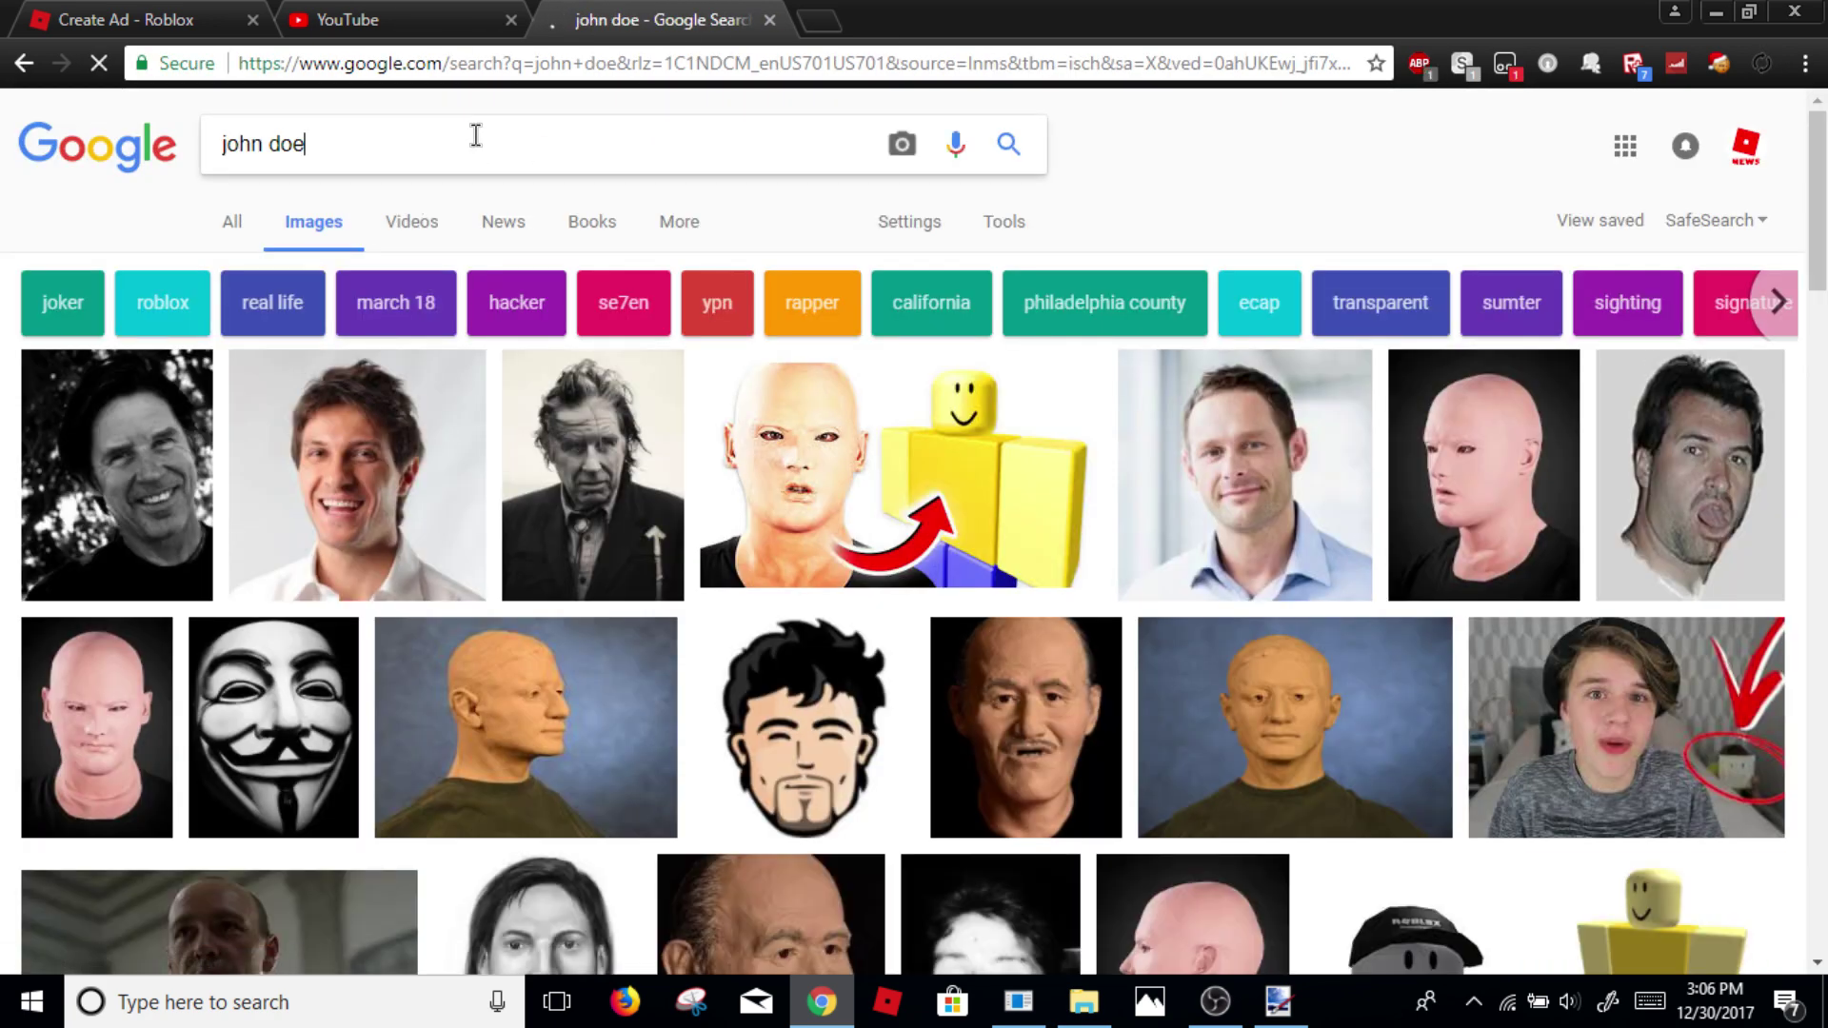
# Step: Refine the search to 'john doe roblox' and open the yellow figure's image options
pyautogui.click(504, 128)
pyautogui.write('roblox')
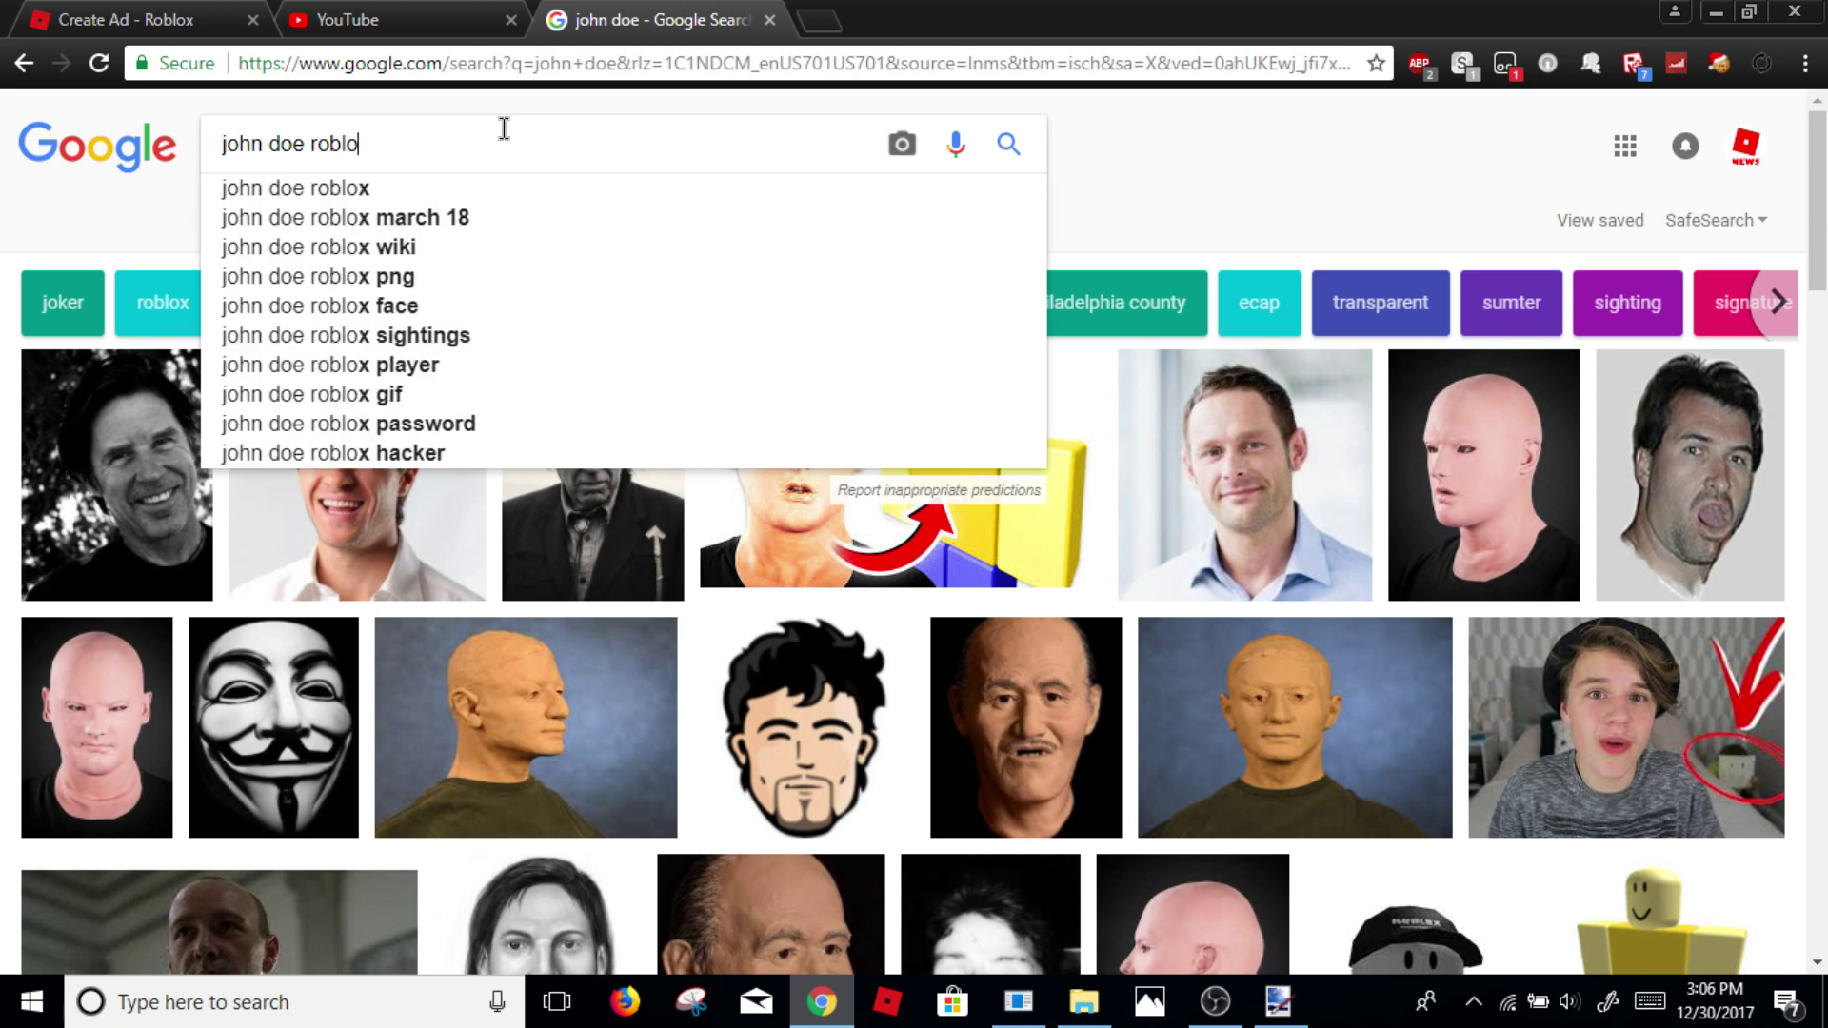
pyautogui.press('Return')
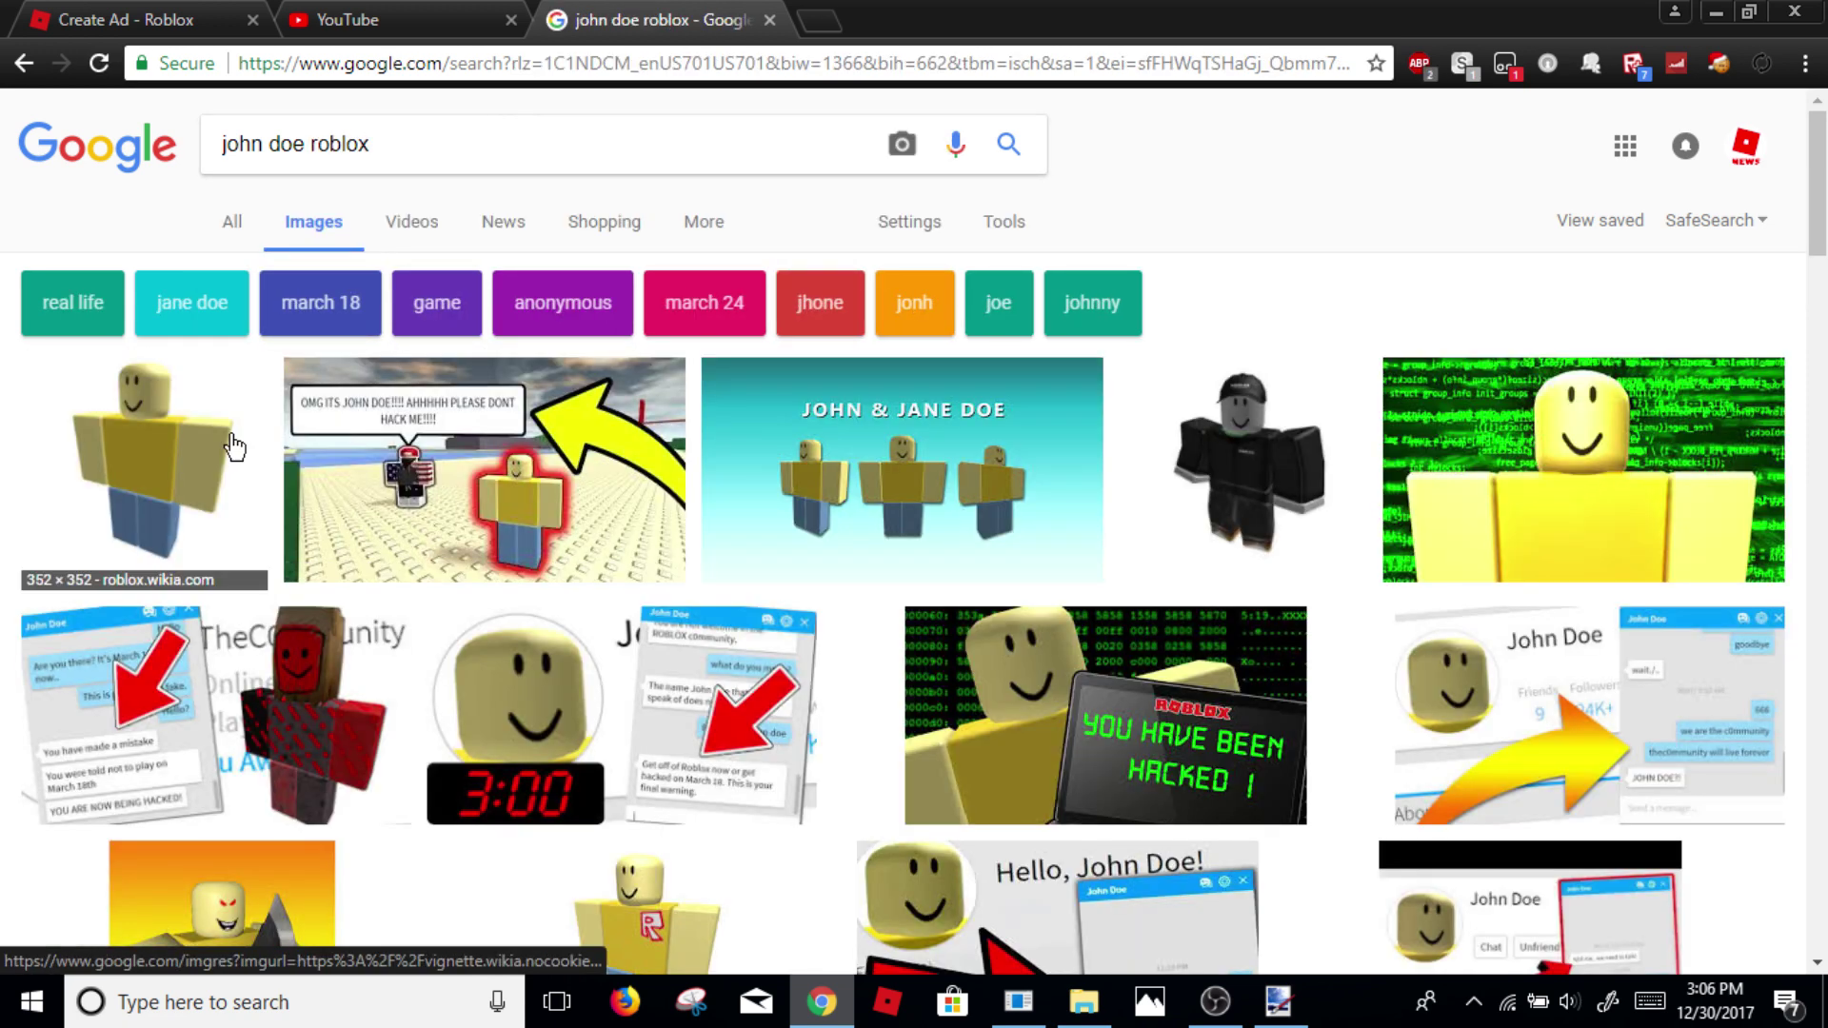
pyautogui.click(234, 440)
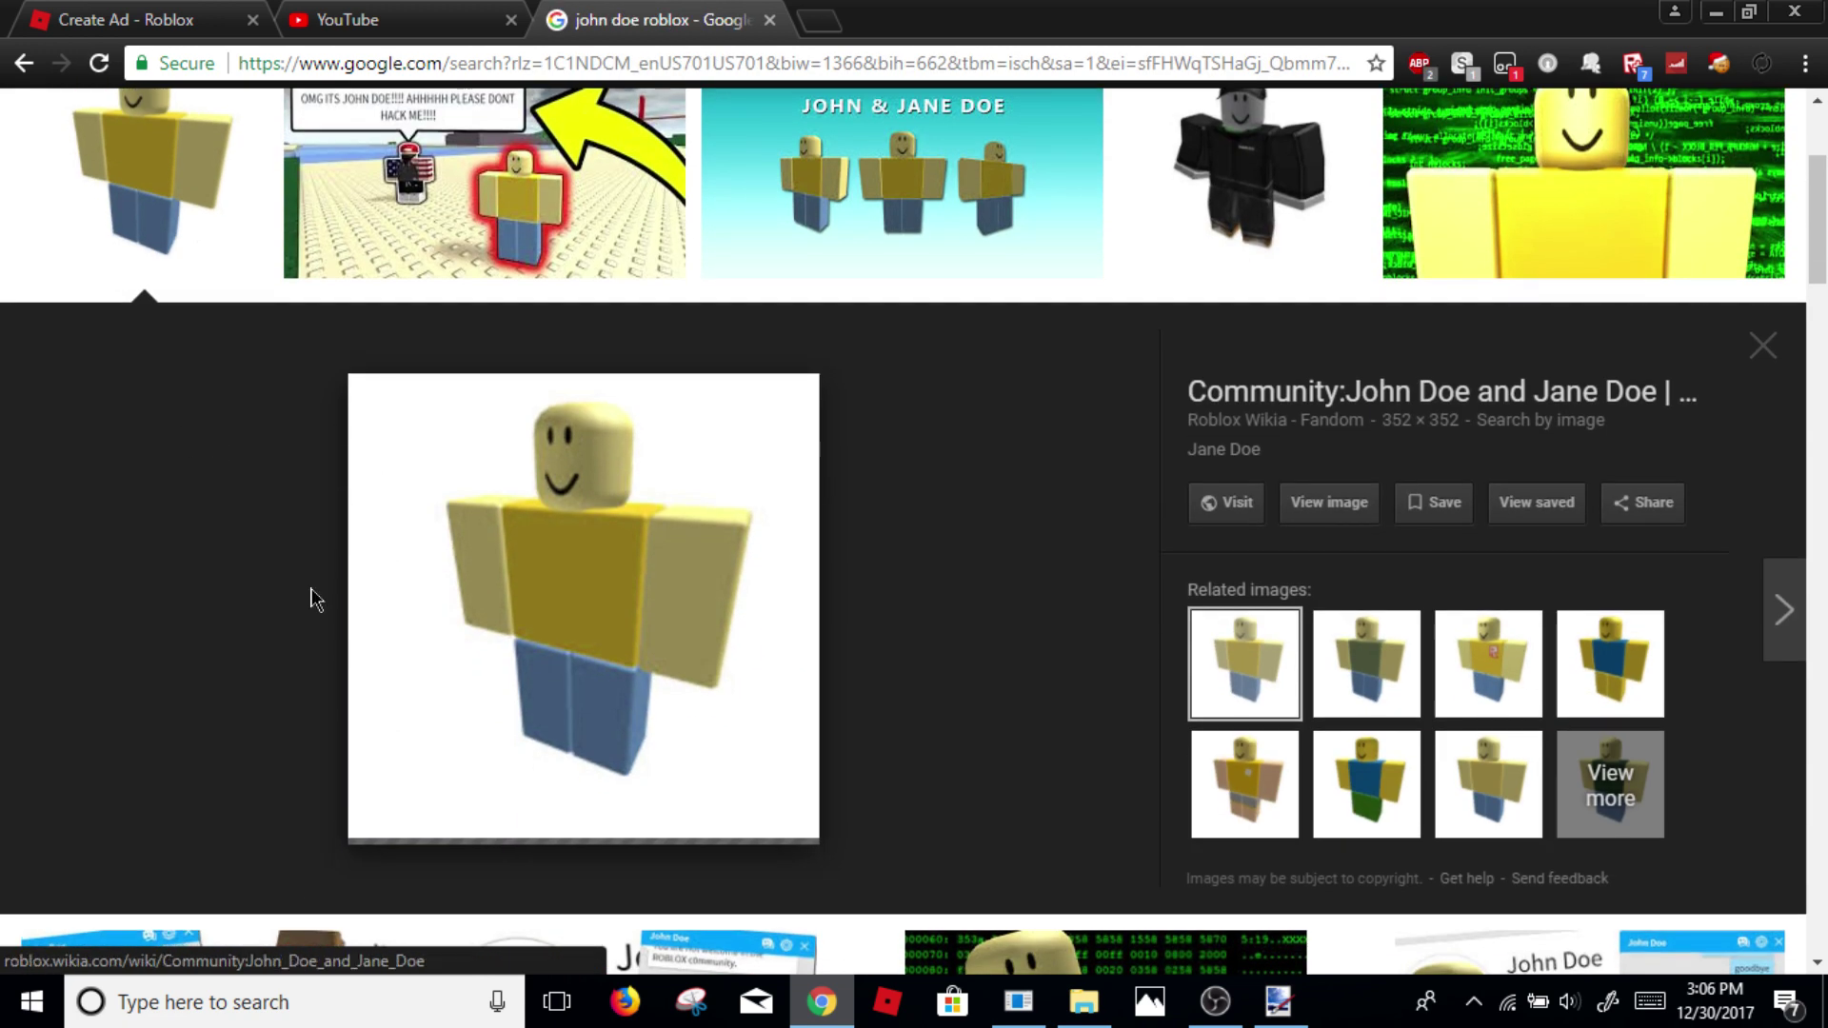
pyautogui.rightClick(545, 395)
# Step: Copy the John Doe figure and paste it onto a new Layer 2, keeping canvas size
pyautogui.click(677, 655)
pyautogui.click(1278, 1002)
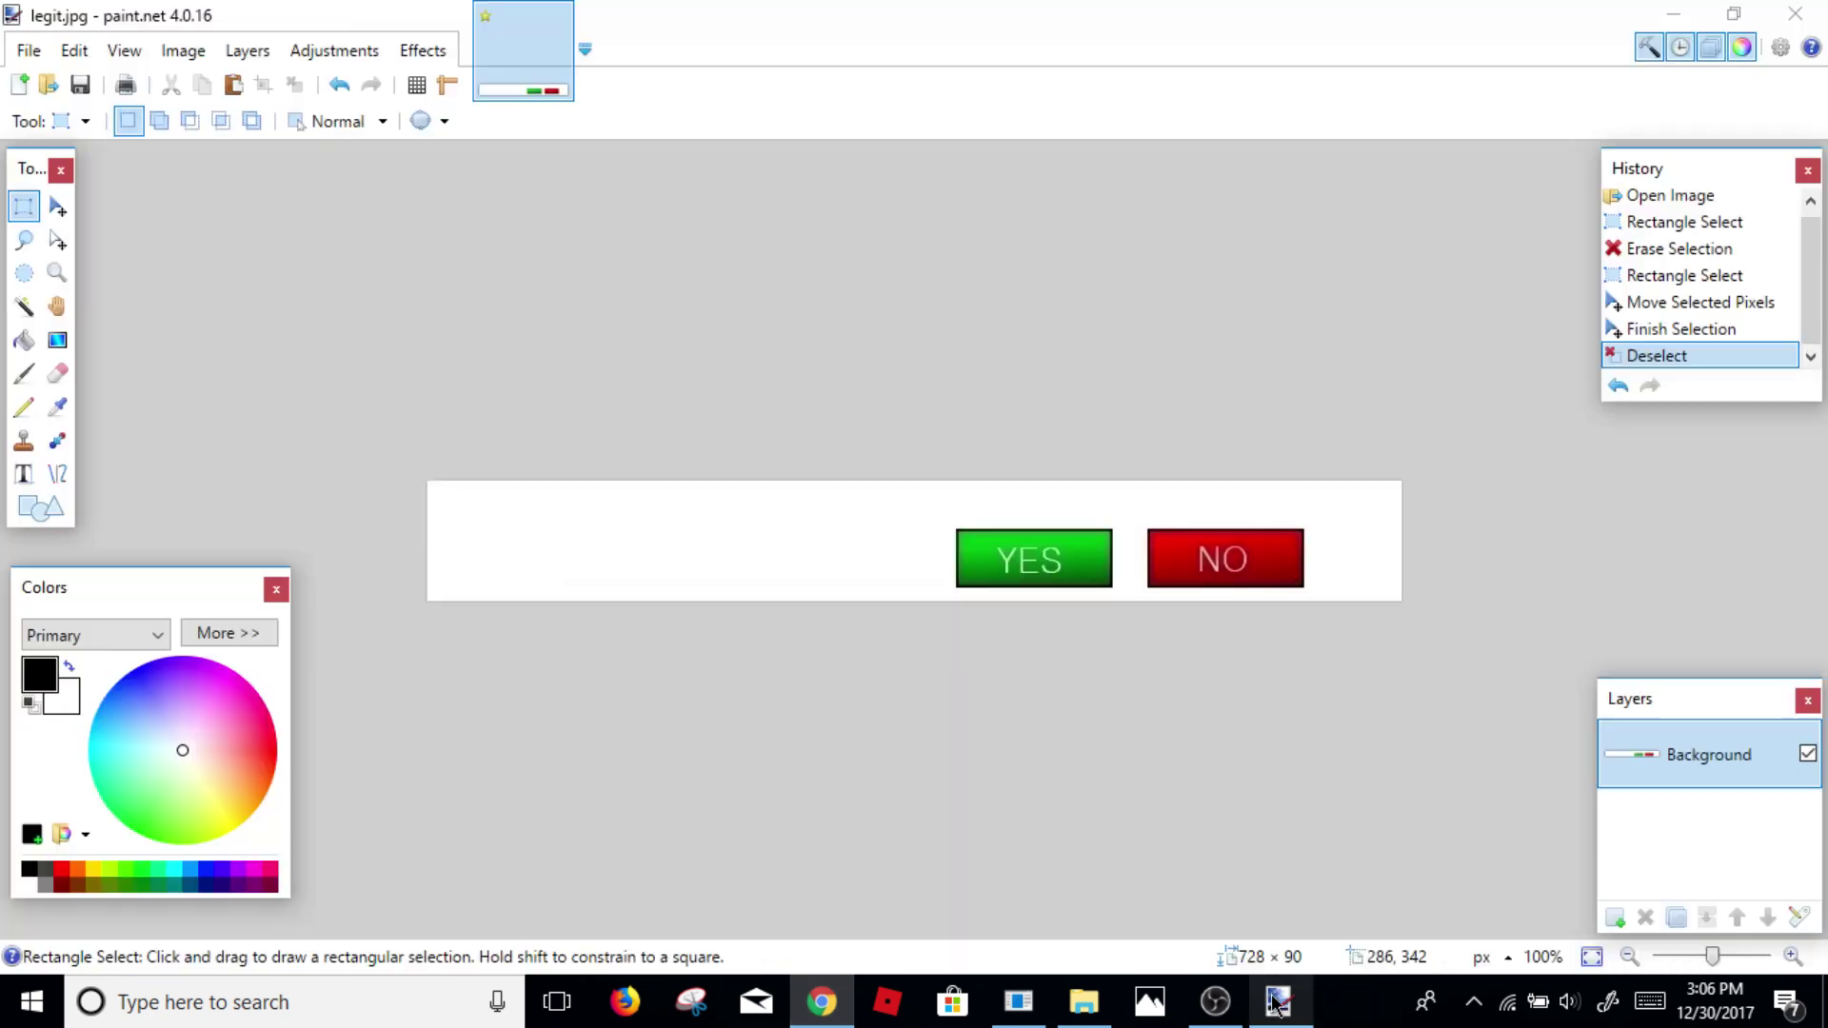
pyautogui.click(1615, 917)
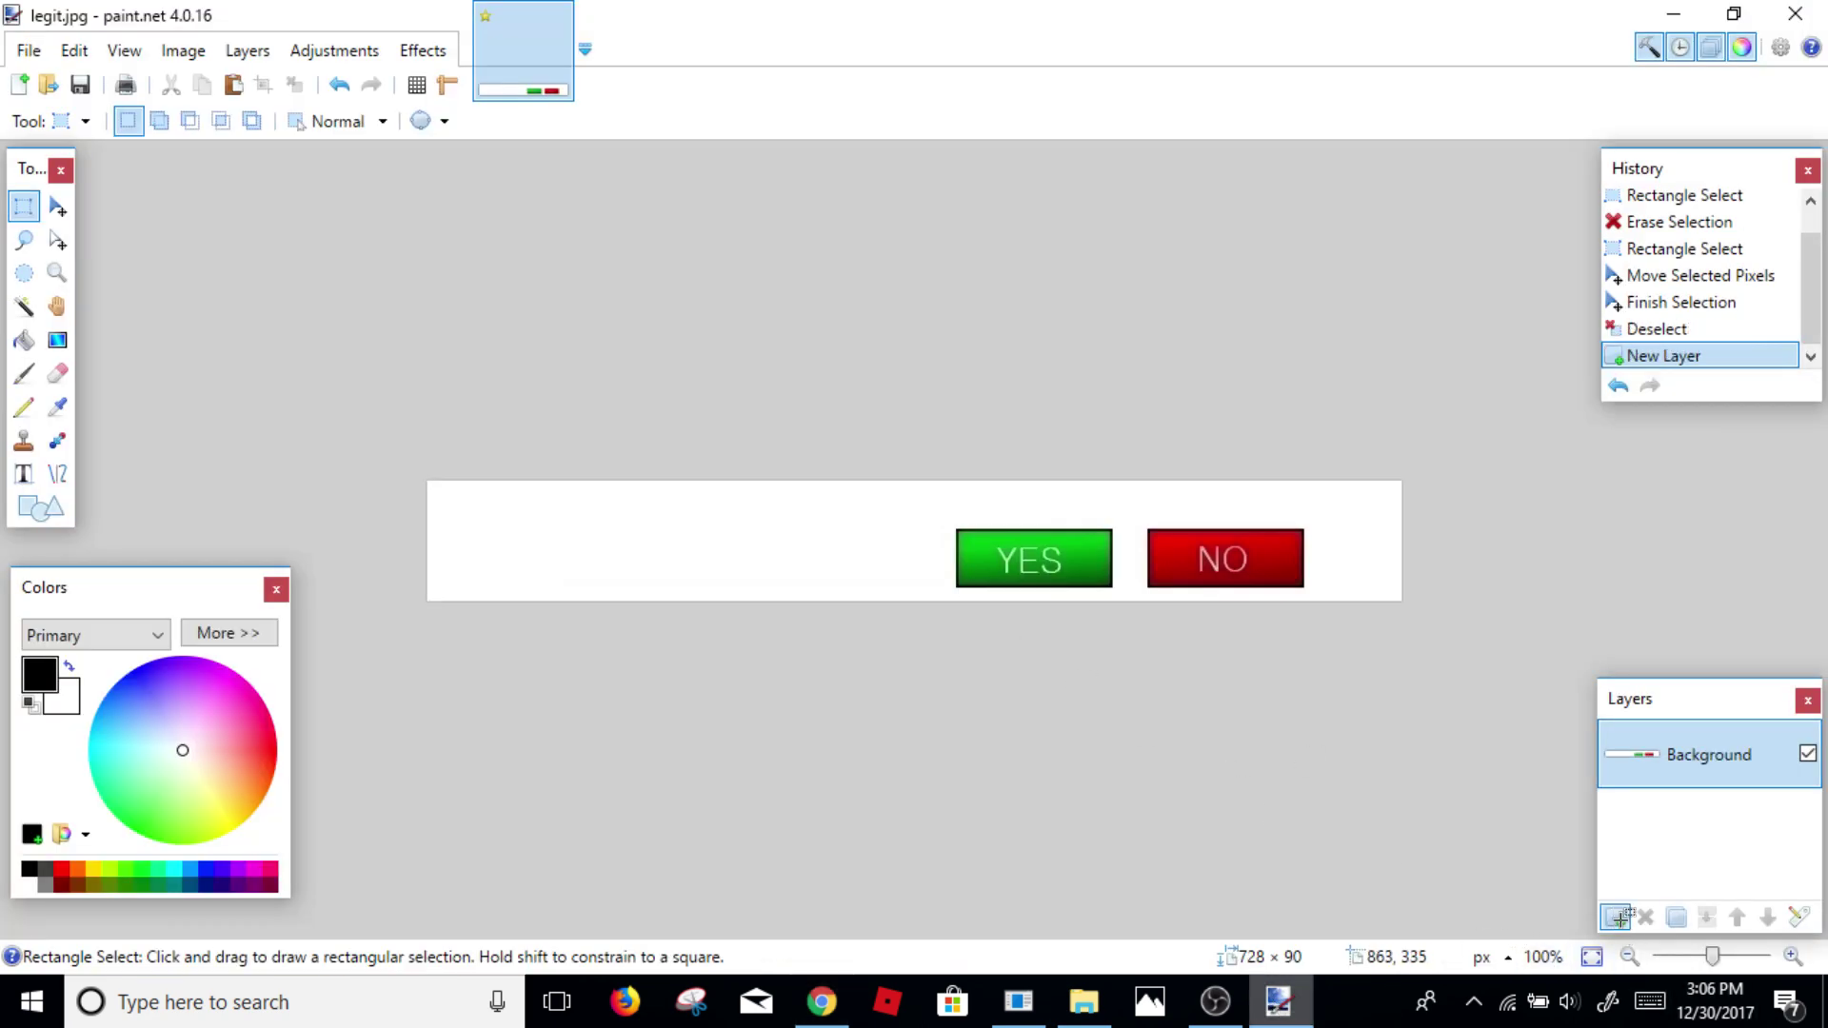
pyautogui.click(233, 85)
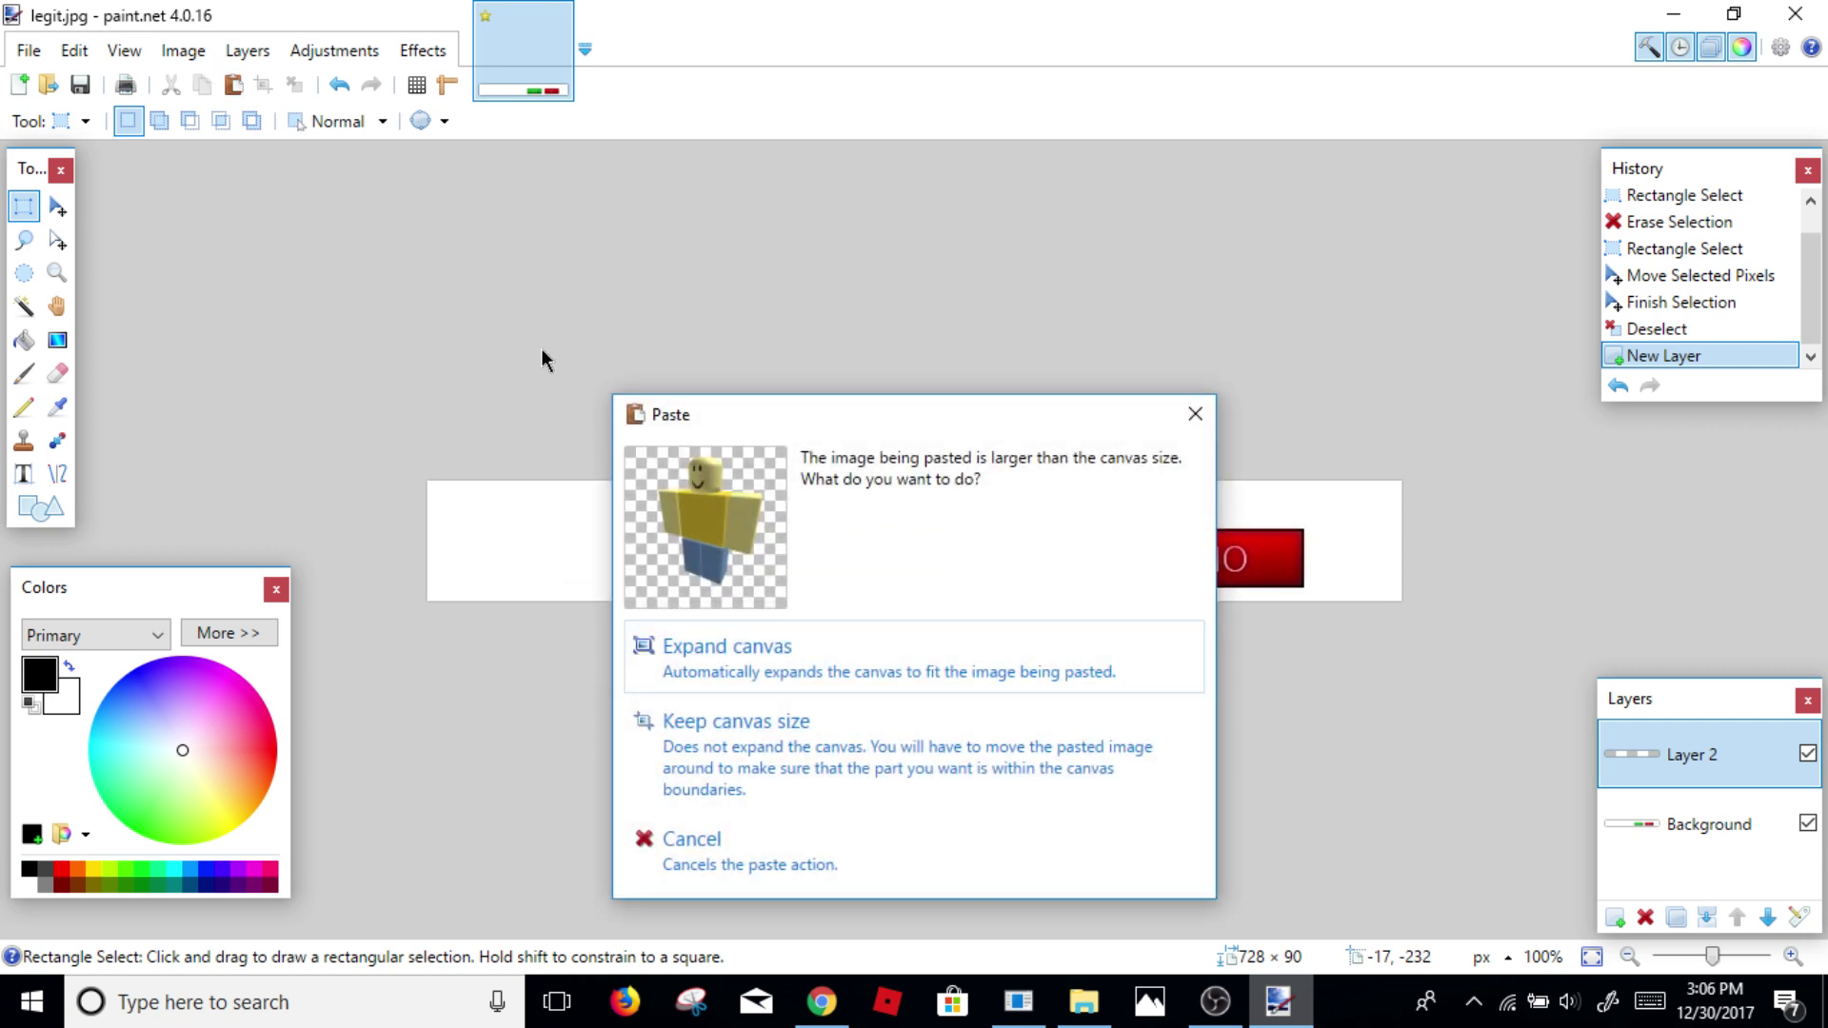
pyautogui.click(835, 759)
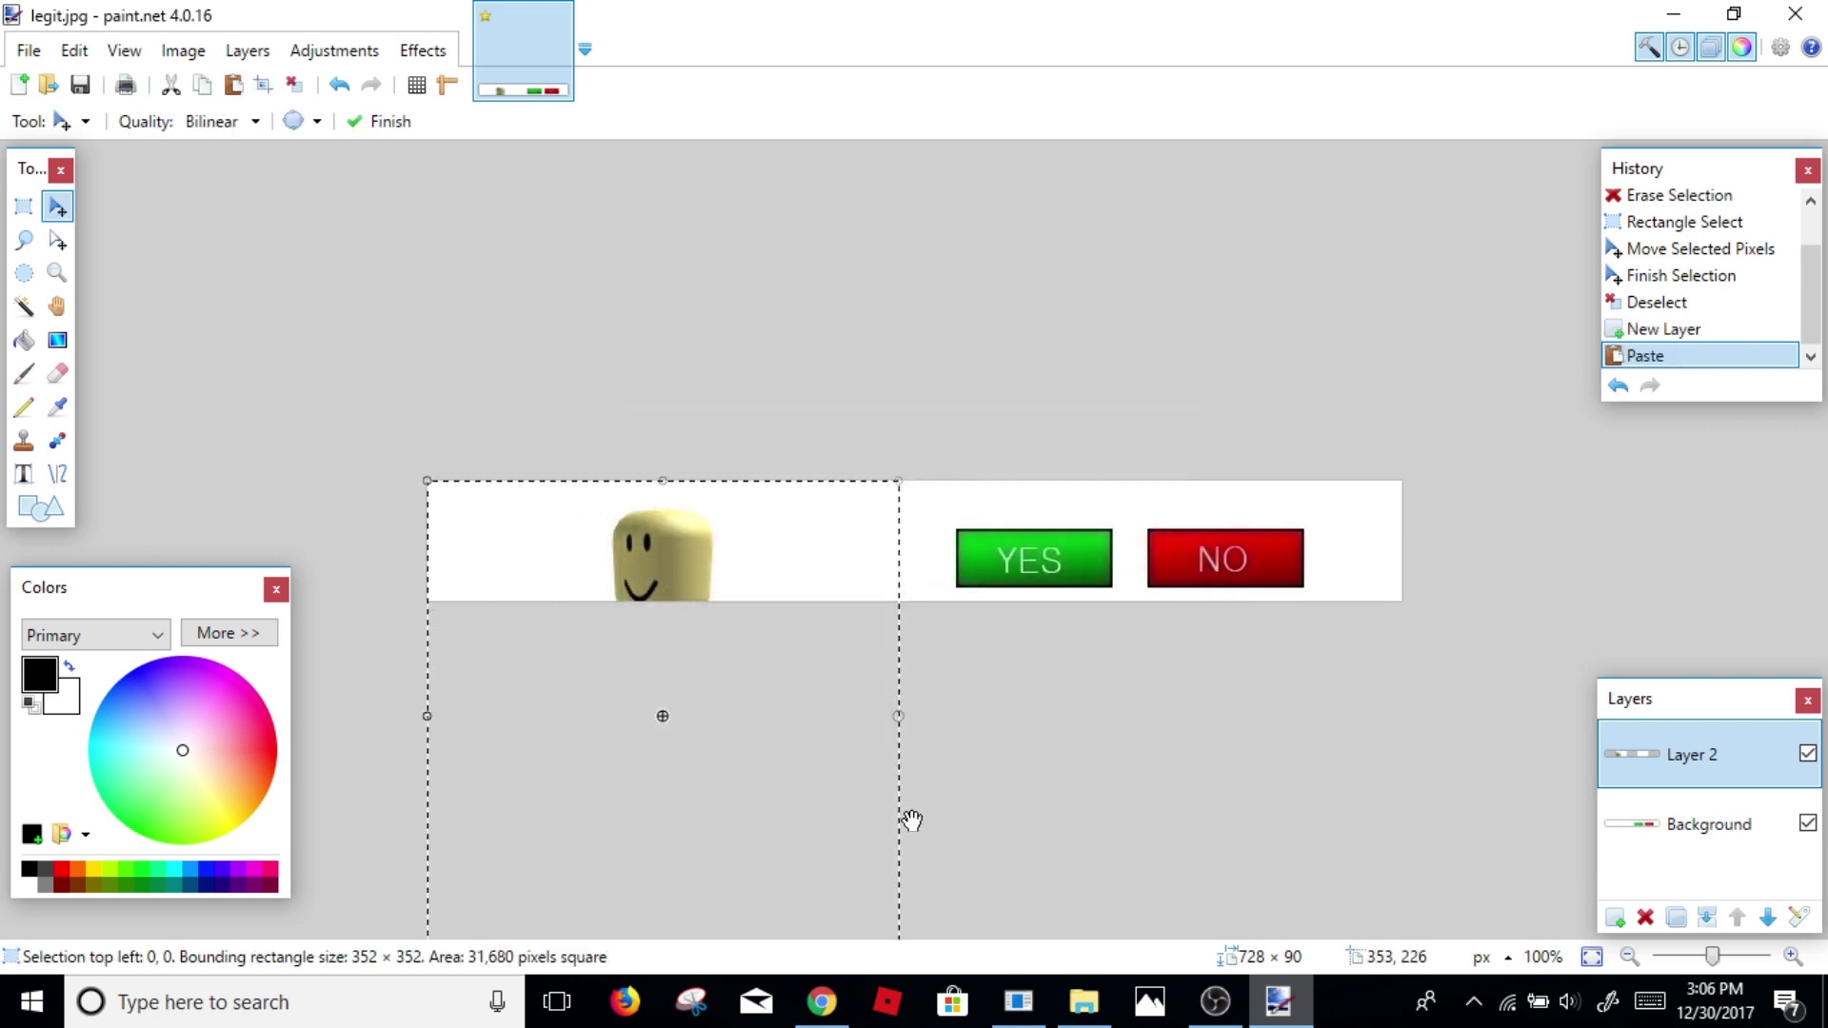
# Step: Resize the figure and place it at the banner's left edge, then deselect
pyautogui.moveTo(894, 481); pyautogui.dragTo(580, 747)
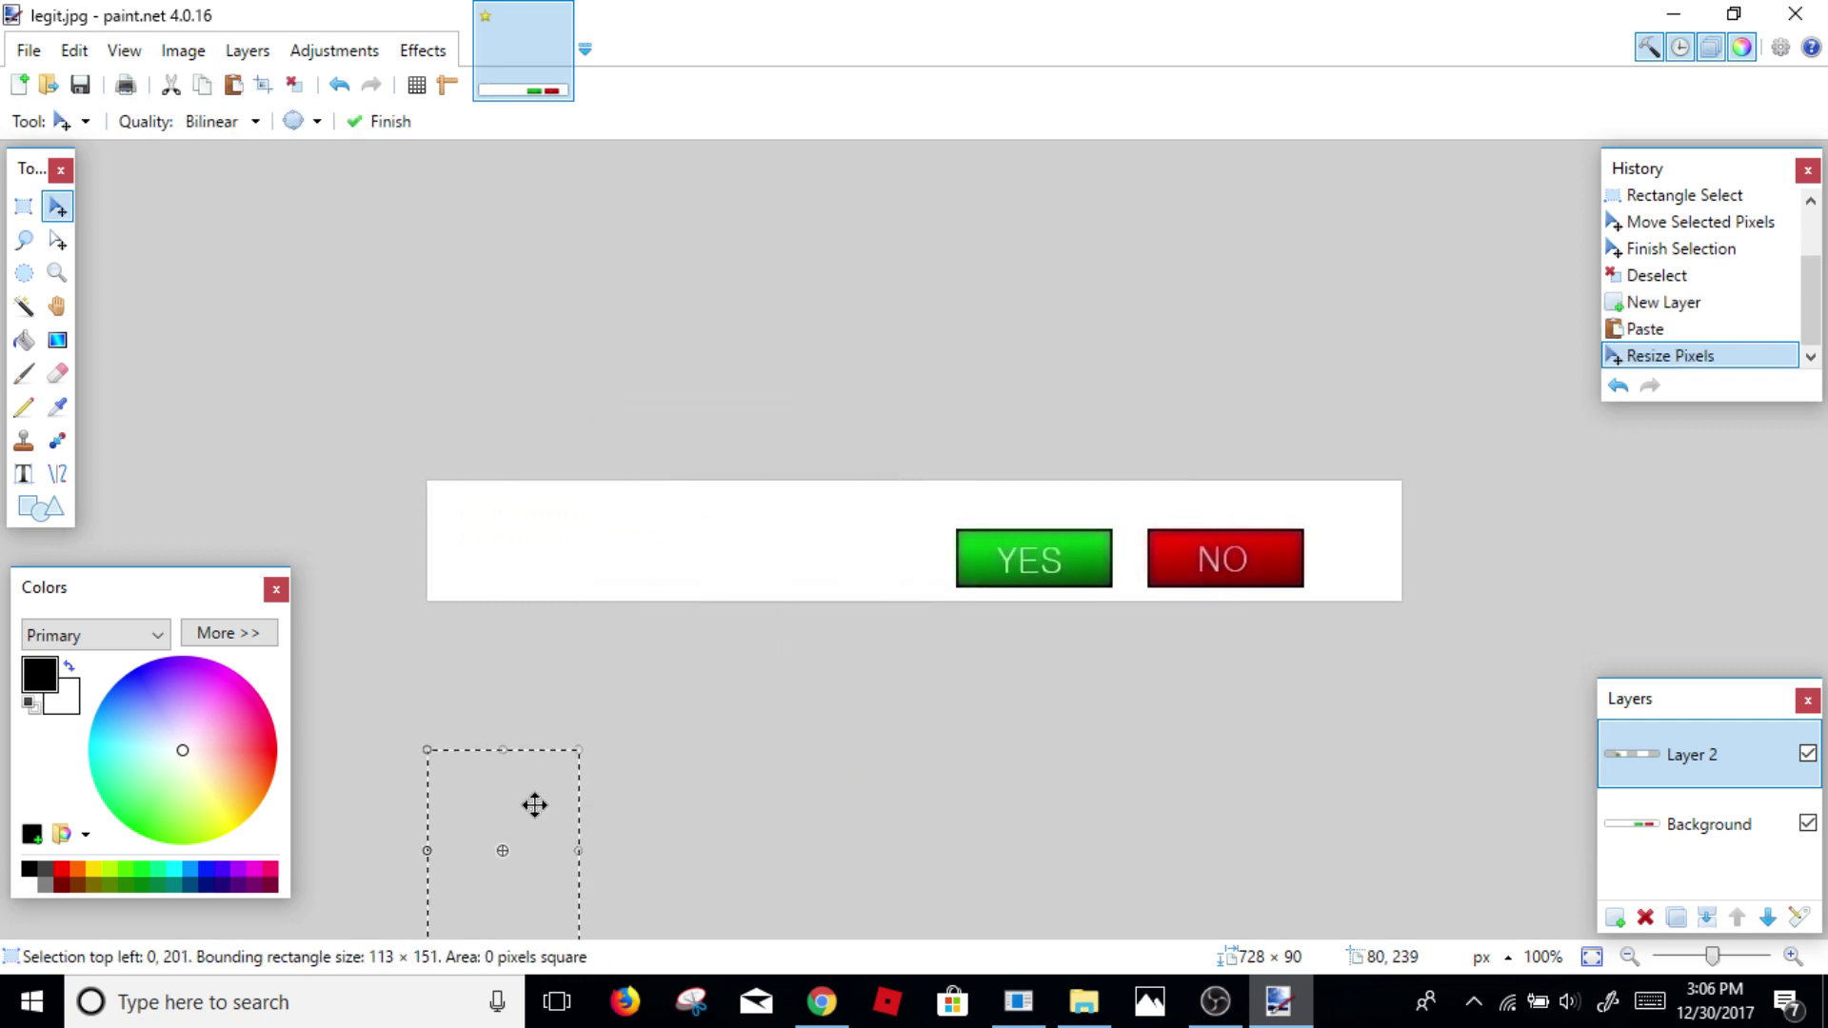
pyautogui.moveTo(531, 803); pyautogui.dragTo(591, 586)
pyautogui.moveTo(630, 691); pyautogui.dragTo(808, 823)
pyautogui.moveTo(630, 697)
pyautogui.mouseDown()
pyautogui.moveTo(588, 710)
pyautogui.moveTo(604, 708)
pyautogui.mouseUp()
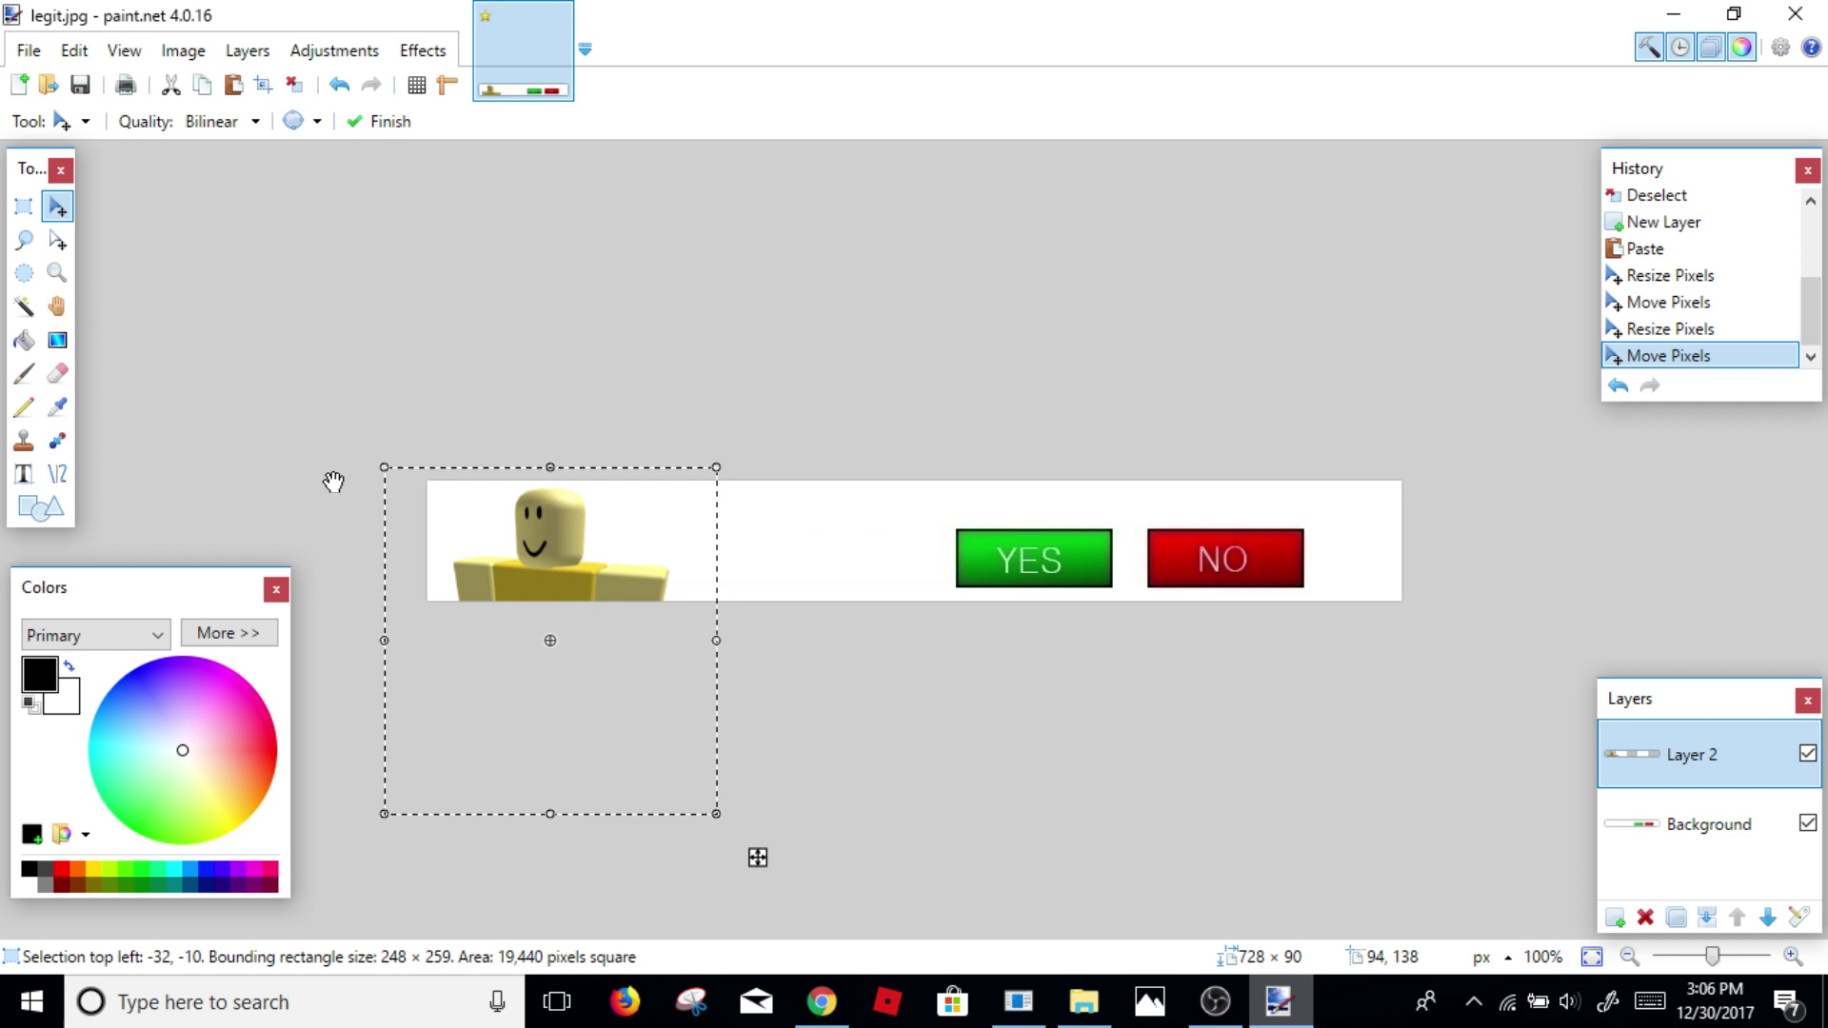
pyautogui.click(23, 205)
pyautogui.click(925, 582)
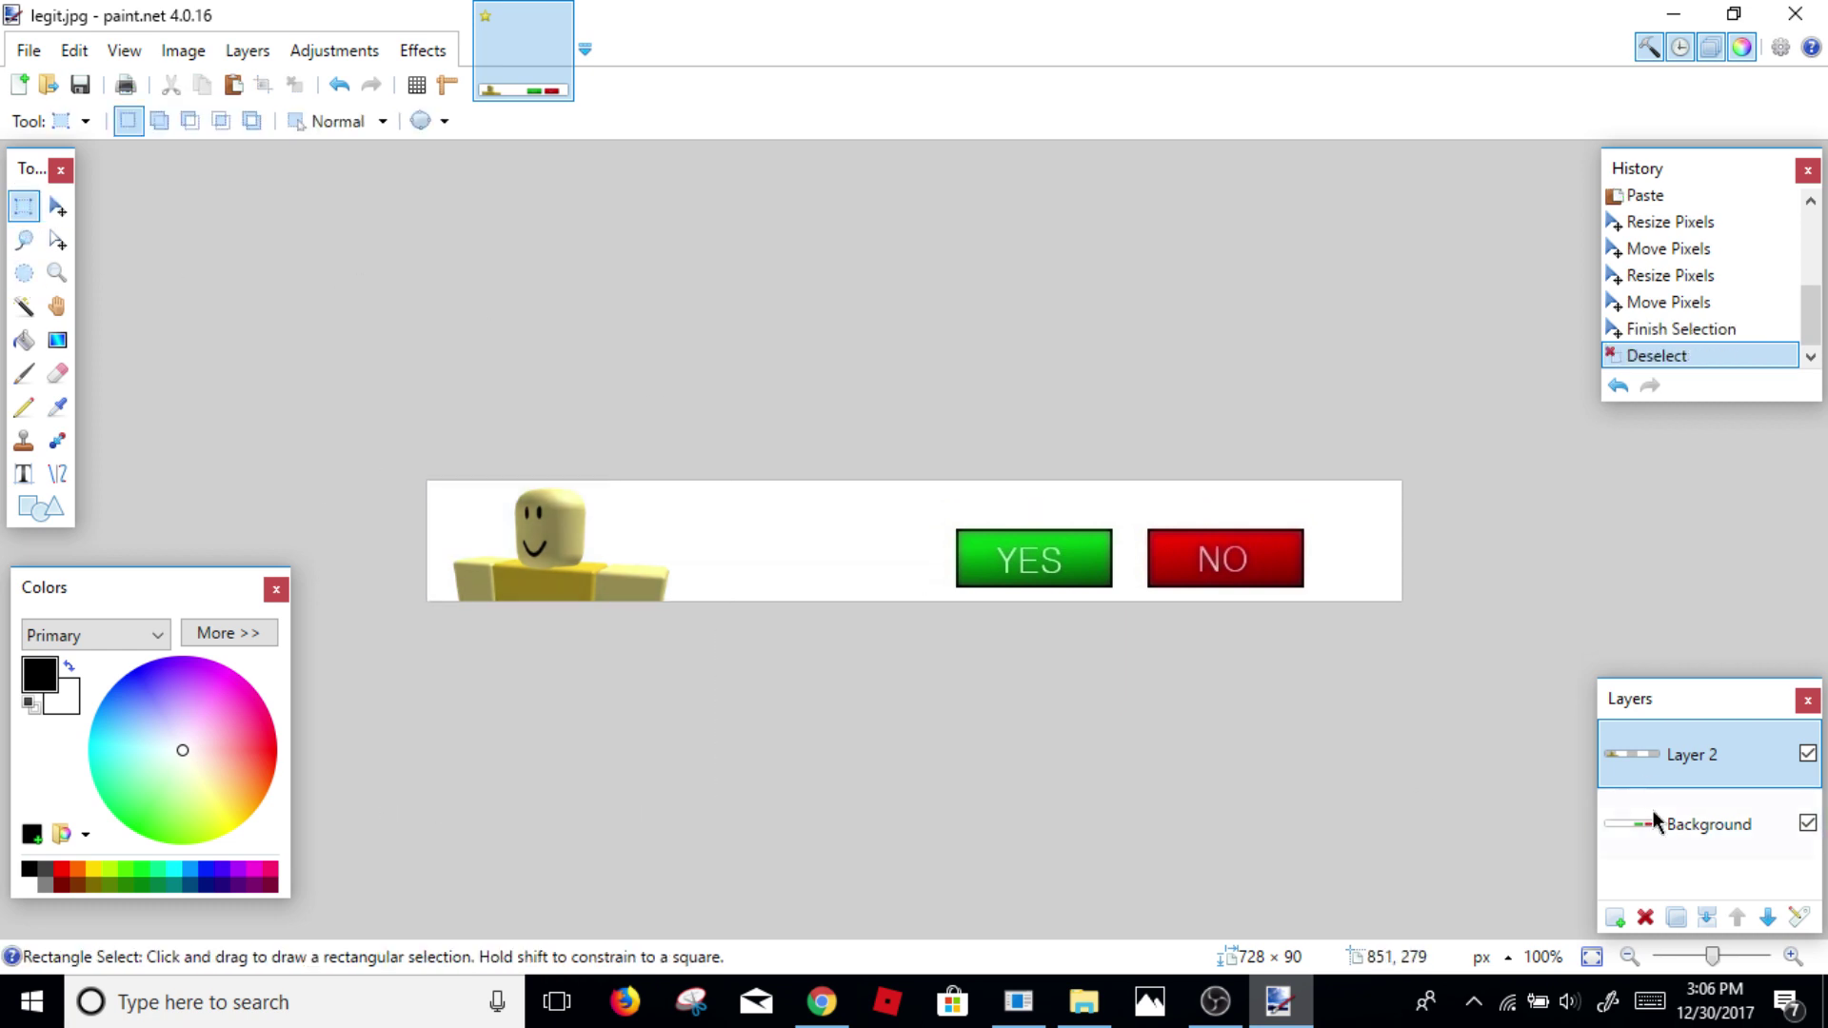
# Step: On the Background layer, write 'Kill John Doe?' at size 22 between the figure and YES
pyautogui.hotkey('alt', 'pagedown')
pyautogui.click(34, 484)
pyautogui.click(396, 121)
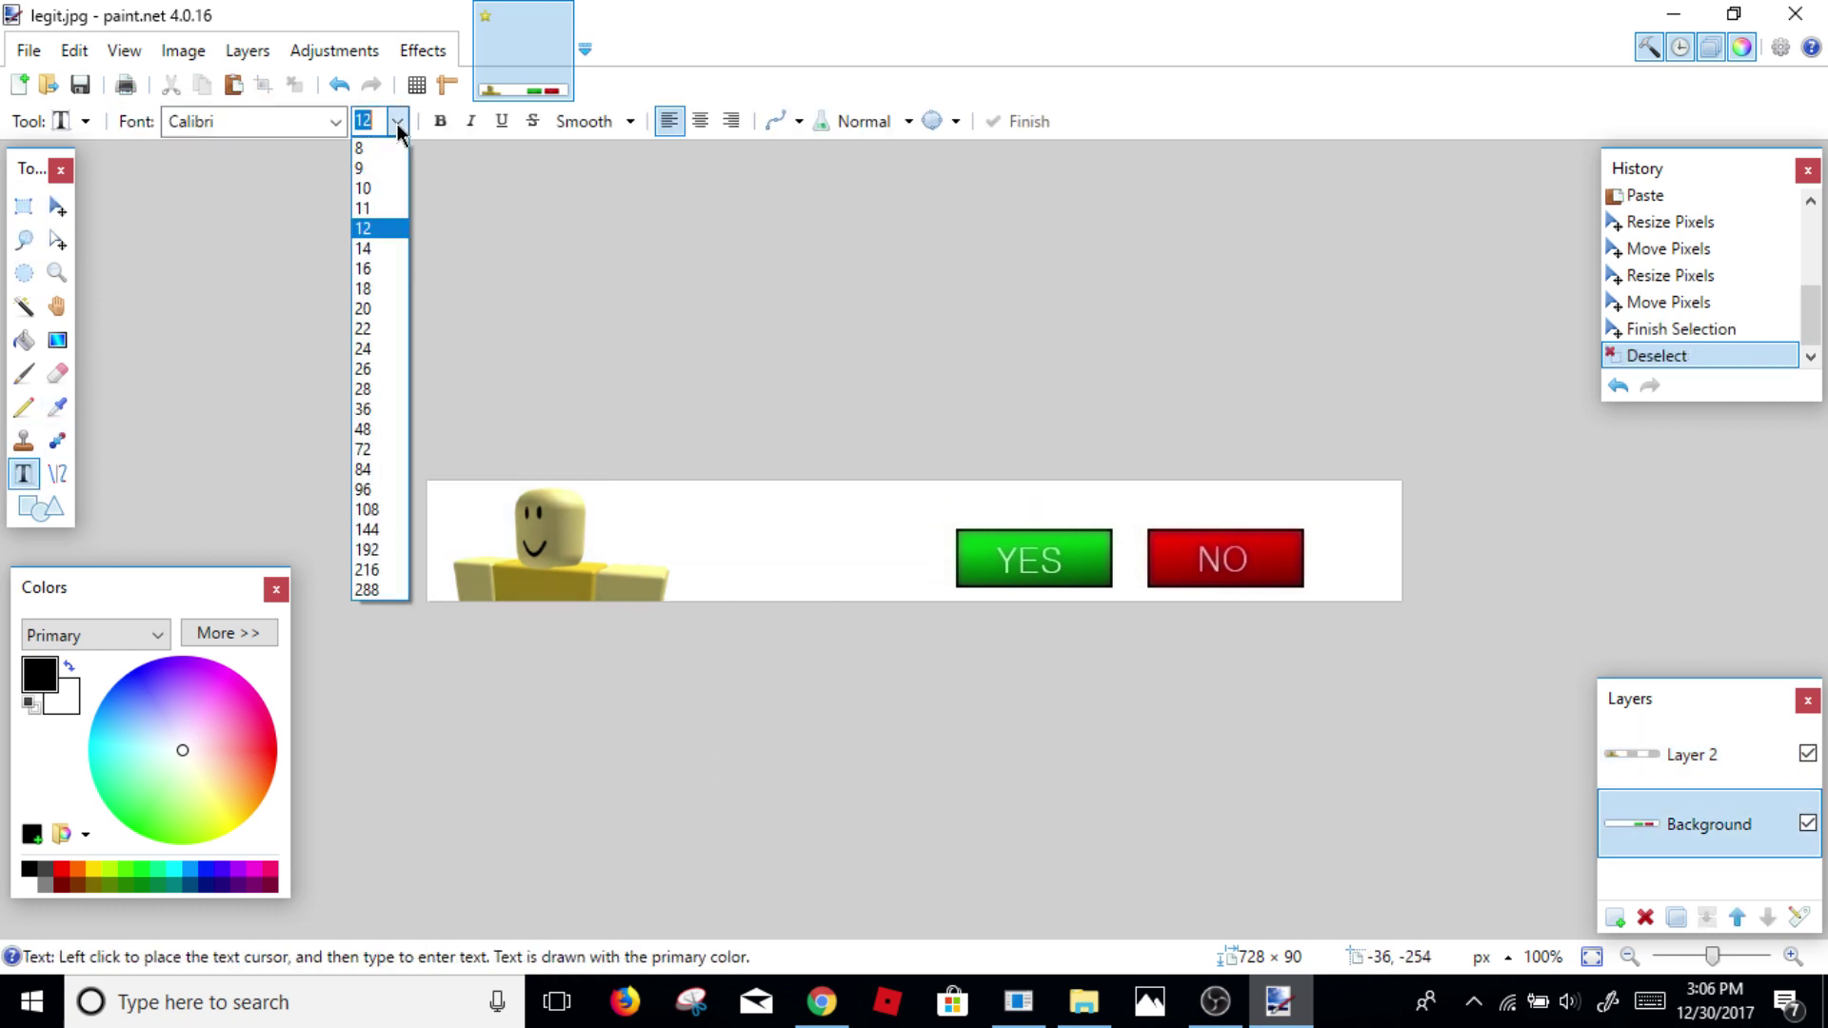
pyautogui.click(368, 327)
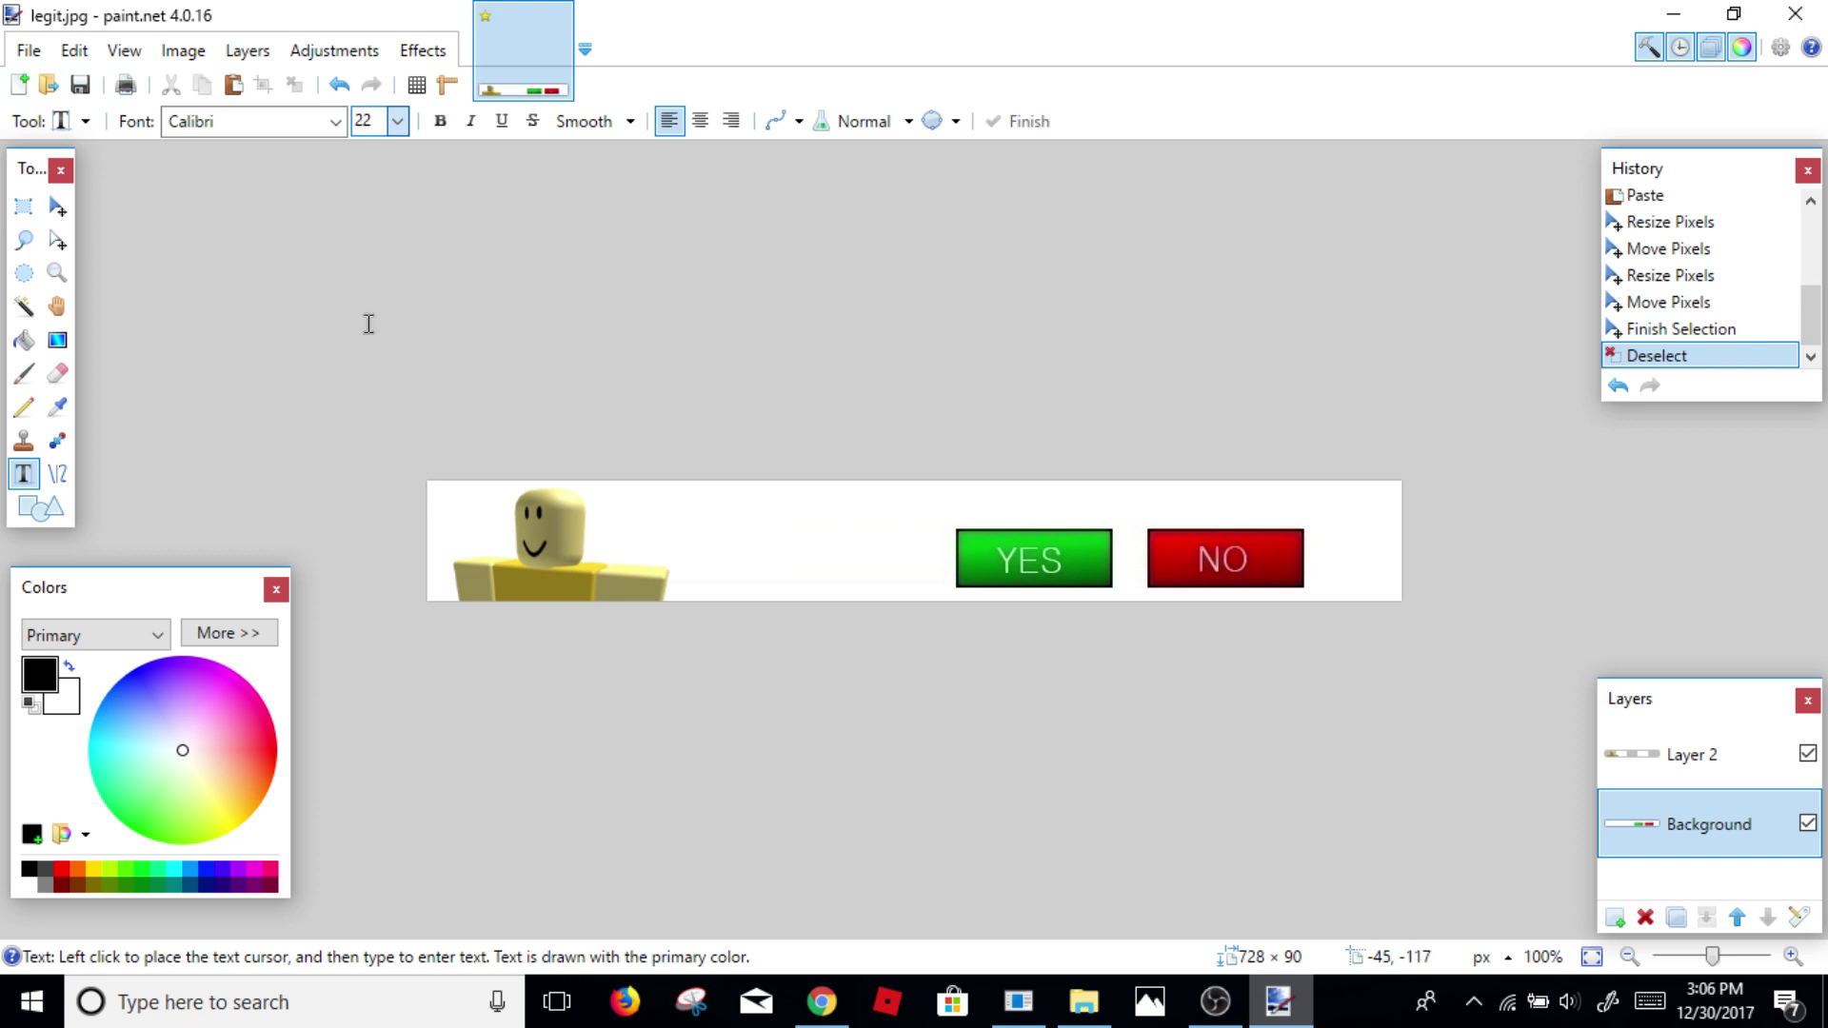
pyautogui.click(674, 534)
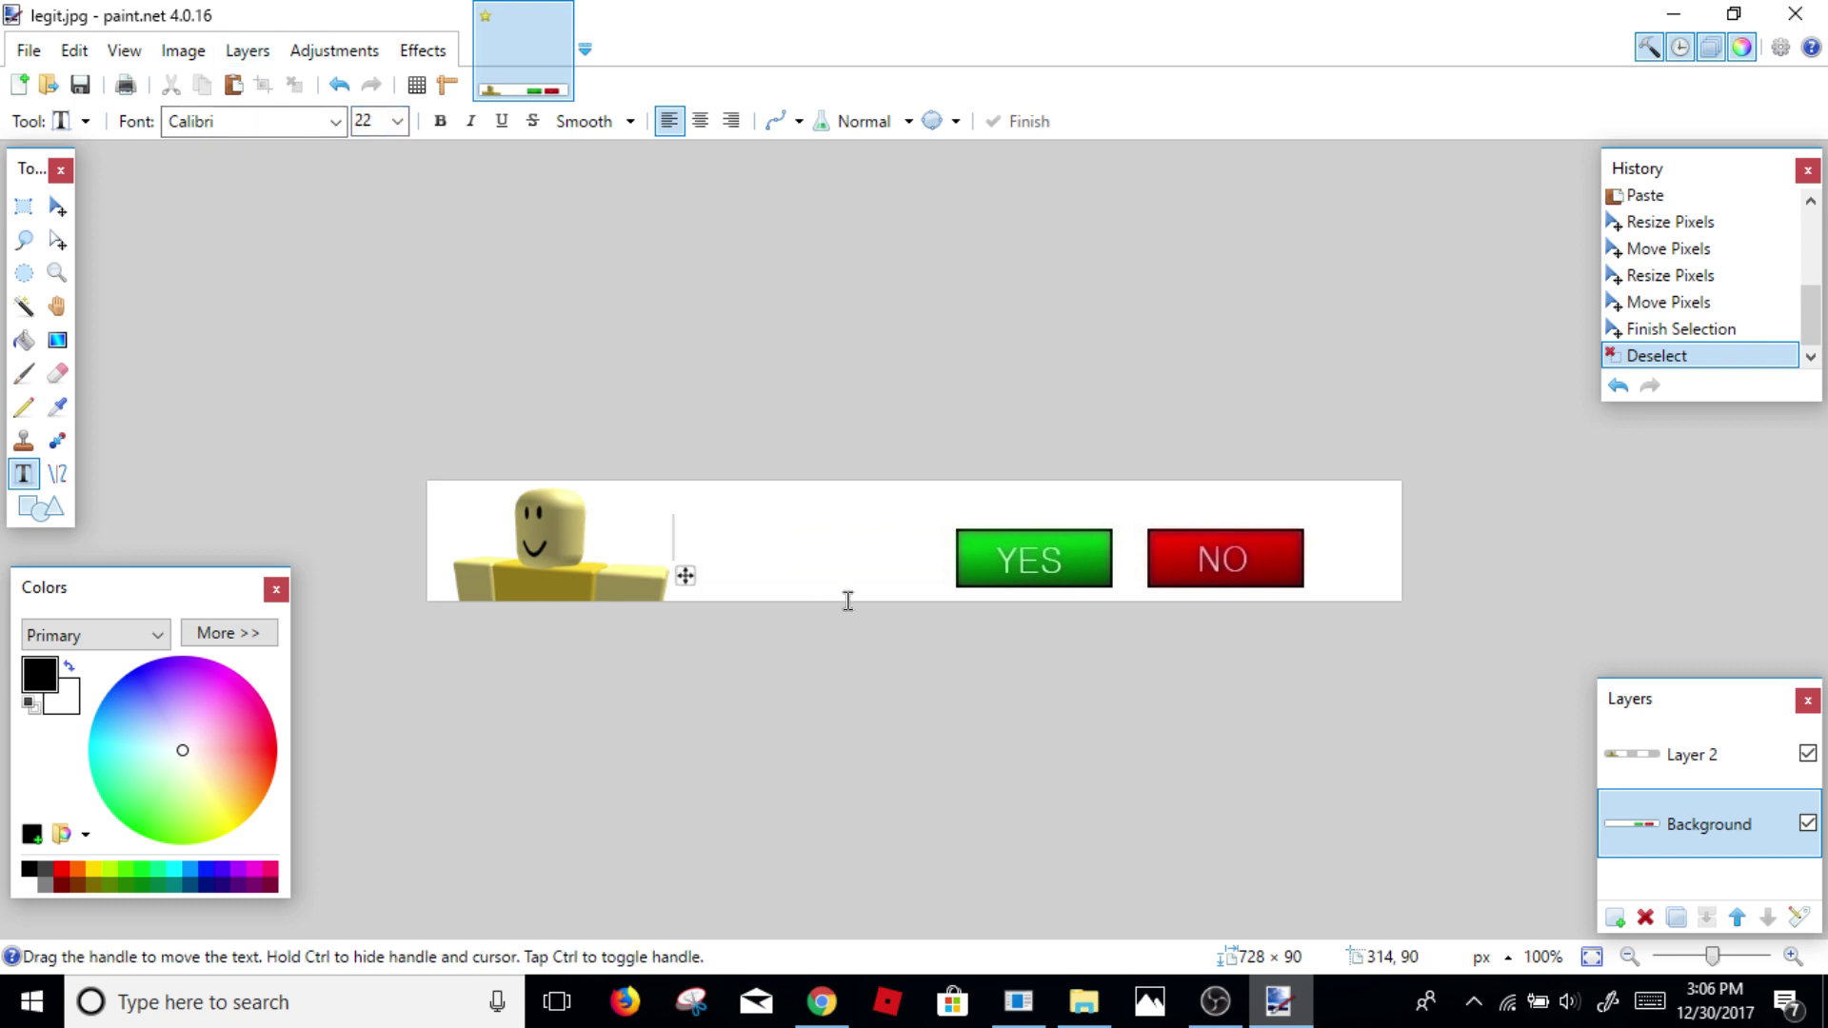
pyautogui.write('K')
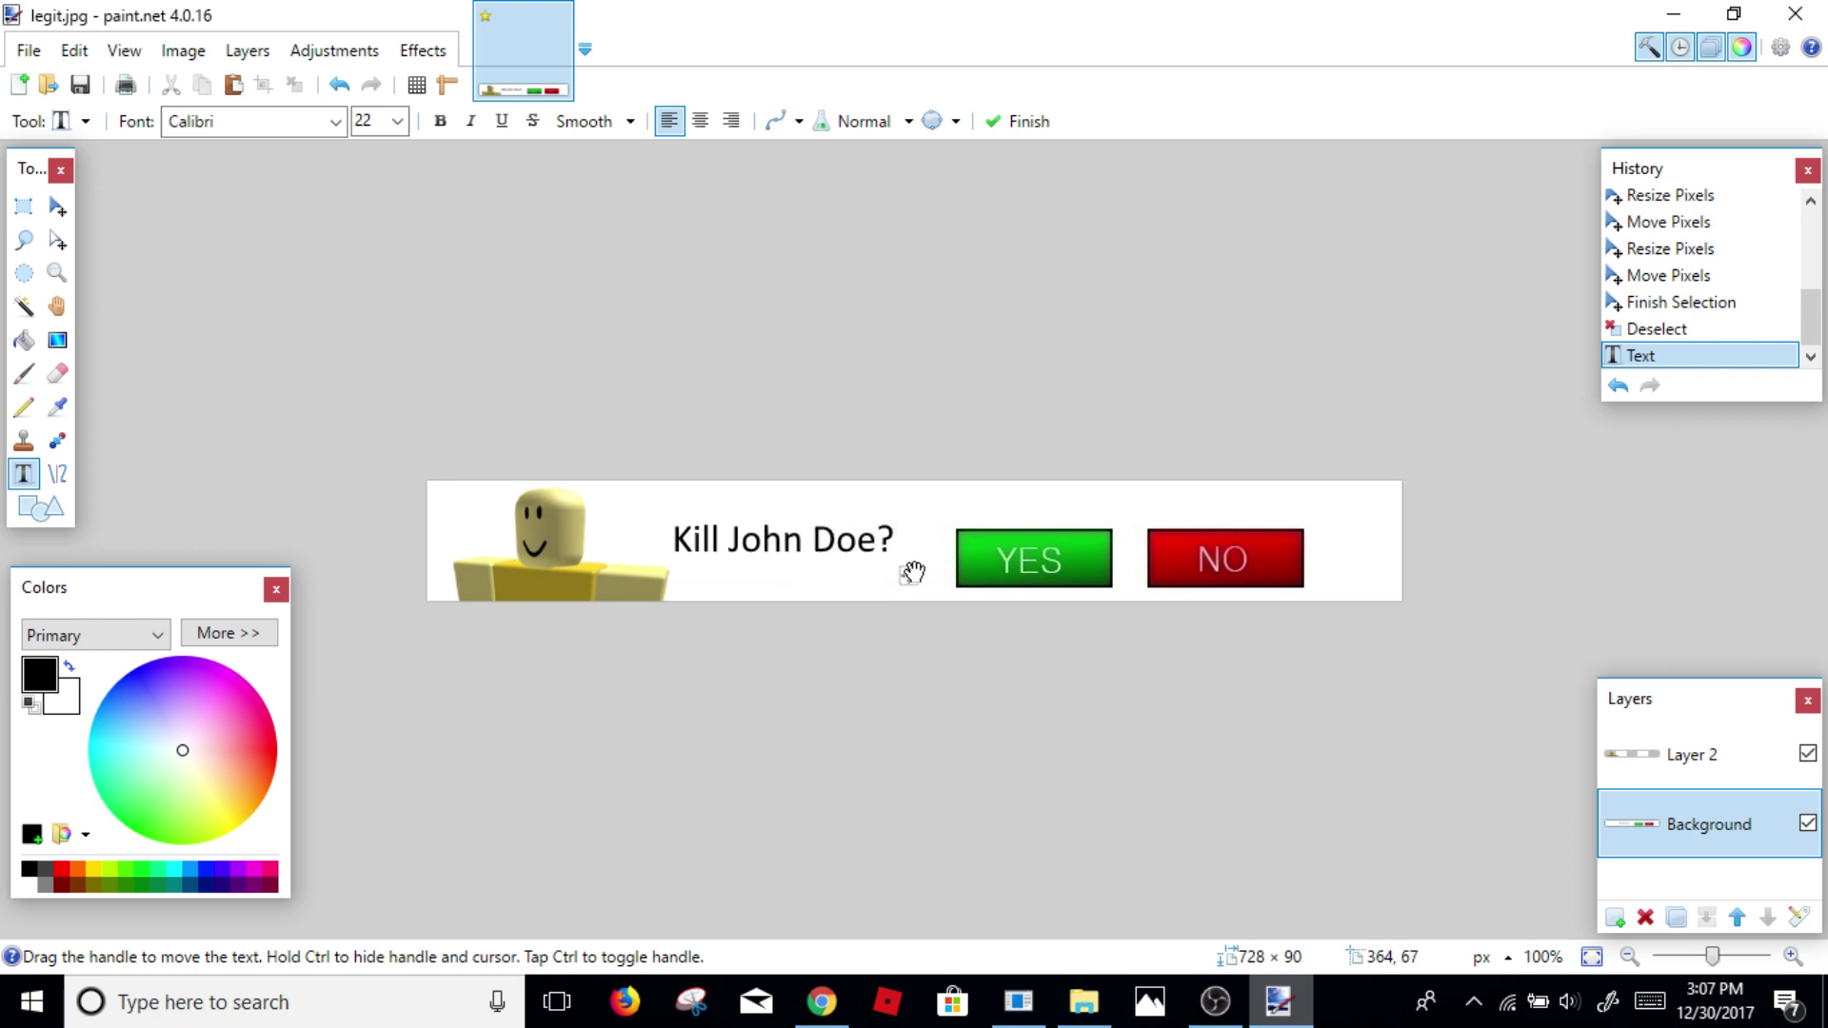
pyautogui.moveTo(912, 576)
pyautogui.mouseDown()
pyautogui.moveTo(946, 612)
pyautogui.moveTo(926, 590)
pyautogui.mouseUp()
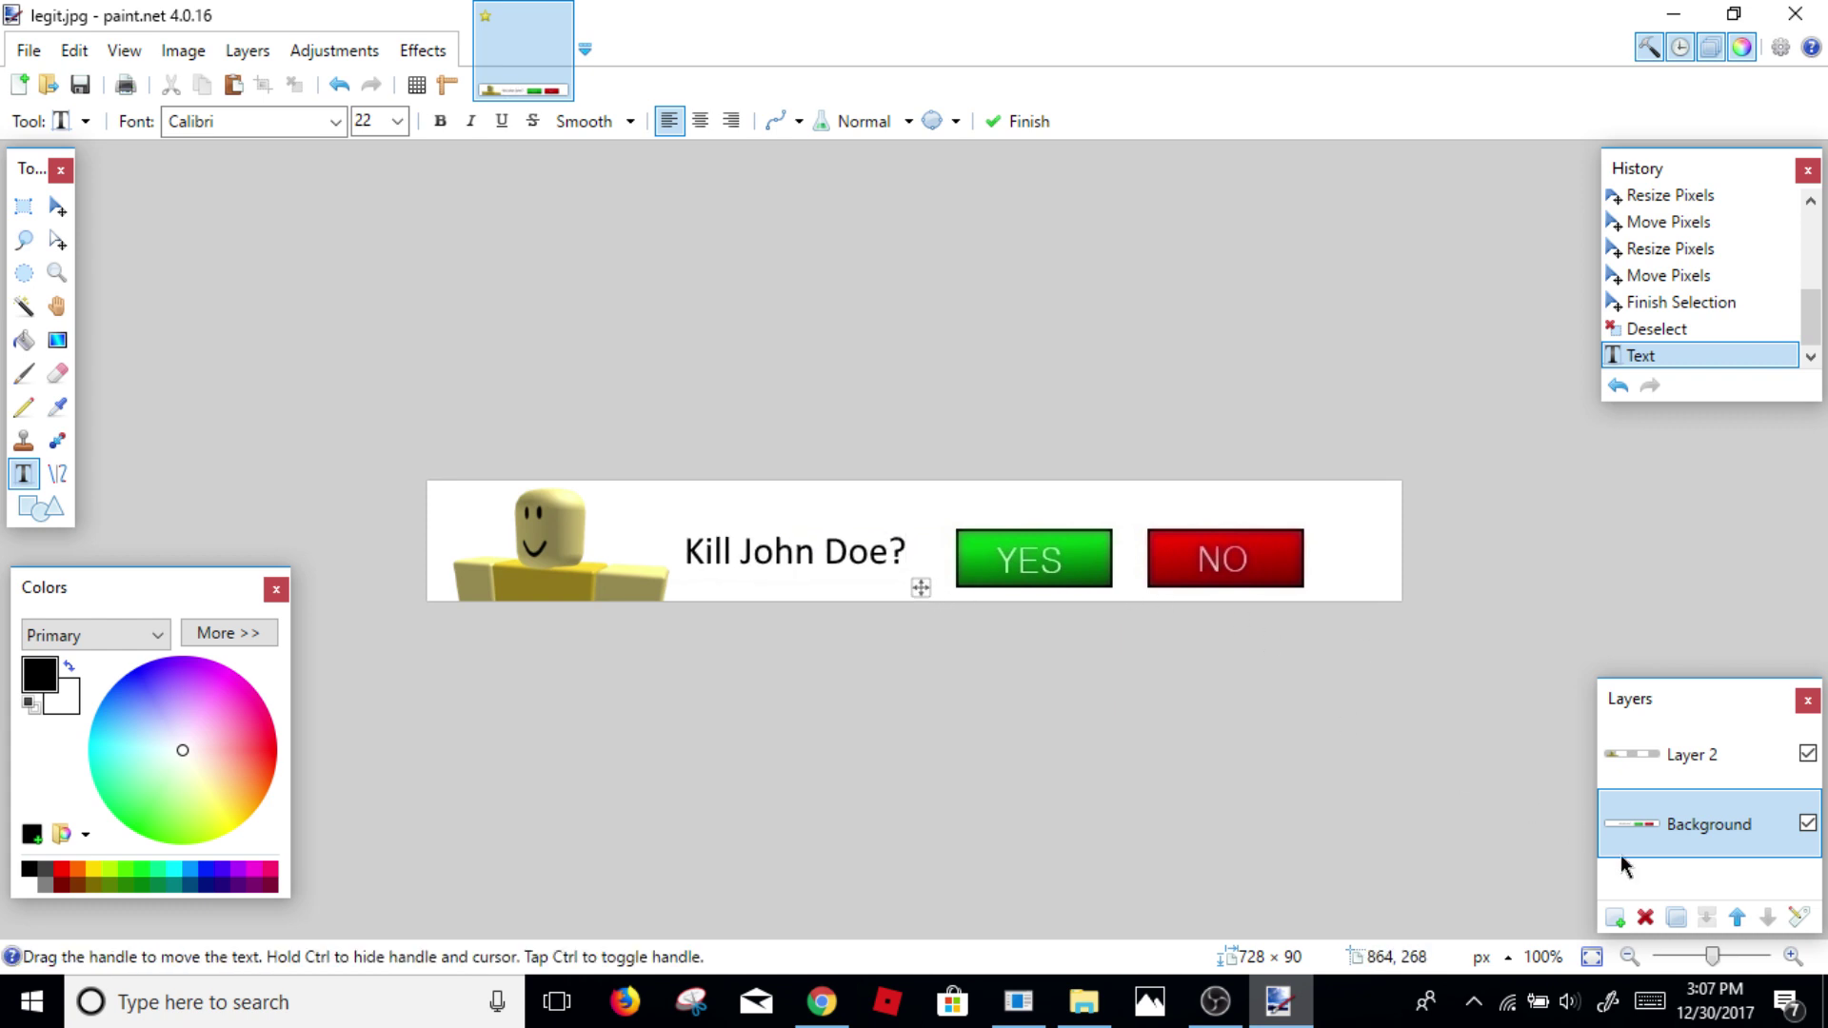
# Step: Commit the question text and move the YES and NO buttons slightly higher
pyautogui.click(817, 455)
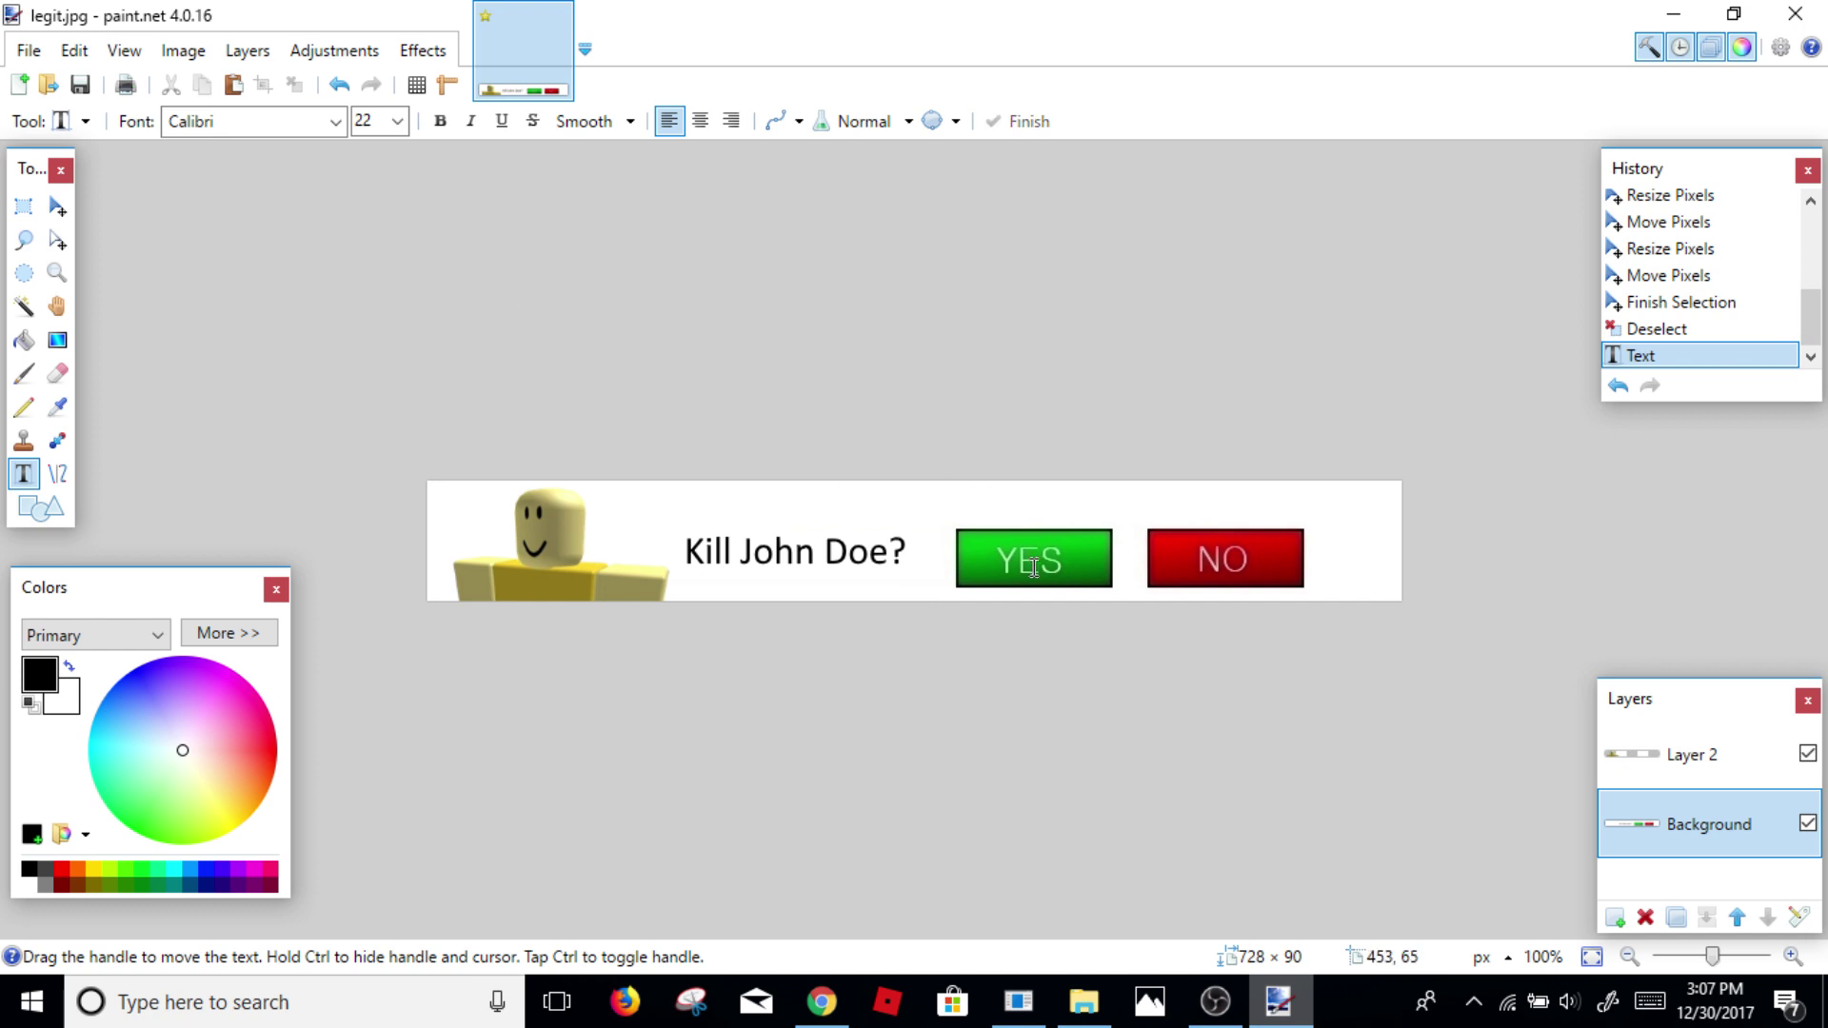
pyautogui.scroll(1, 514, 397)
pyautogui.click(24, 205)
pyautogui.scroll(1, 872, 477)
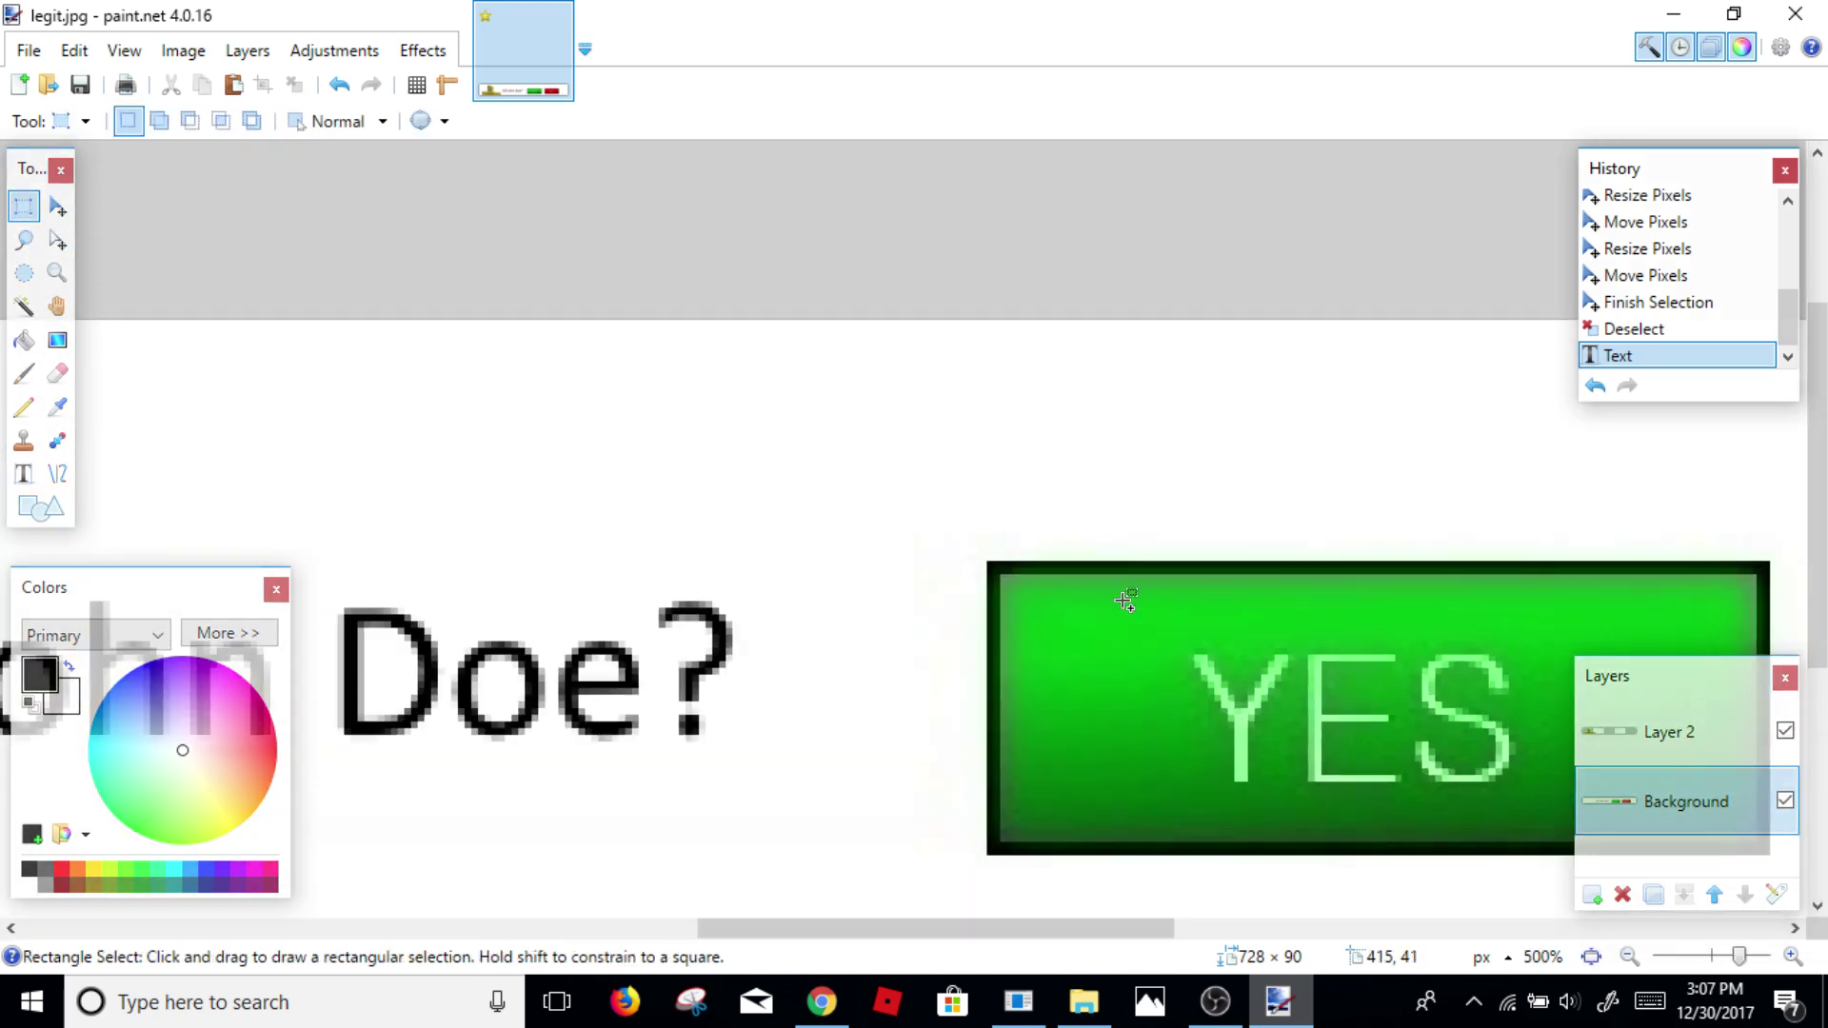
pyautogui.moveTo(994, 566); pyautogui.dragTo(1285, 856)
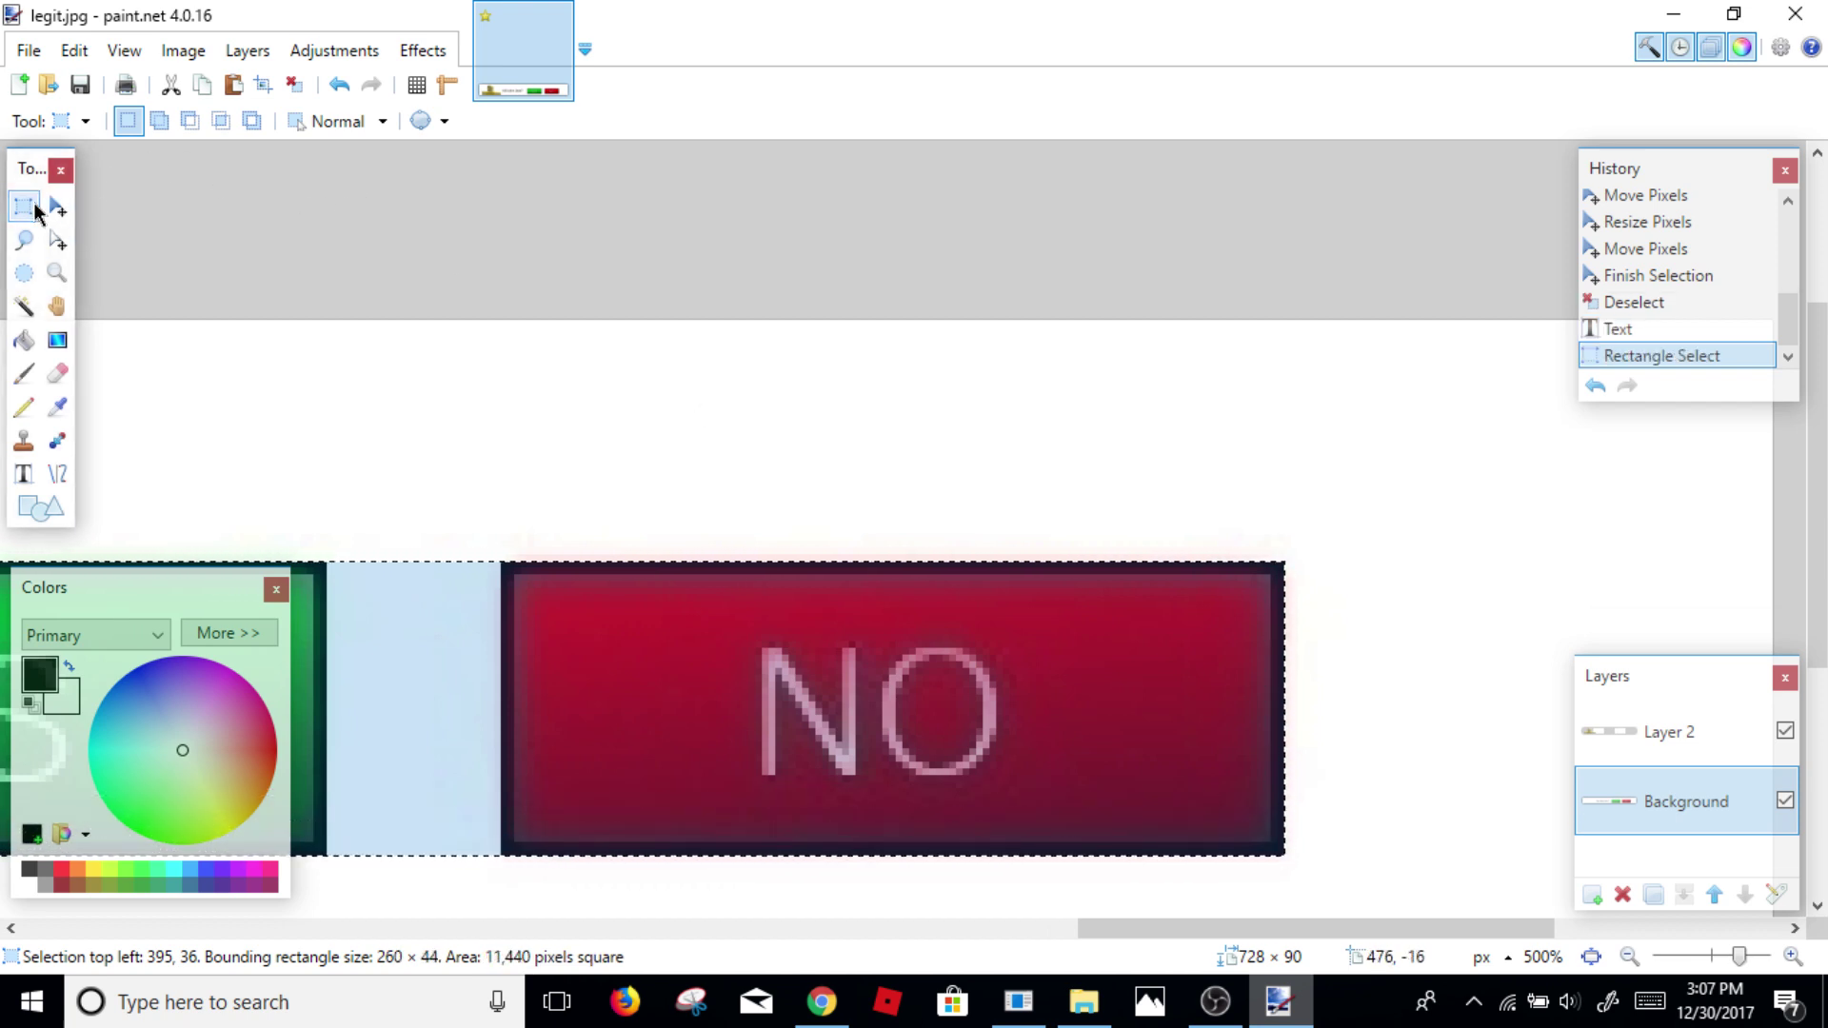
pyautogui.moveTo(597, 660); pyautogui.dragTo(576, 626)
pyautogui.moveTo(1309, 546); pyautogui.dragTo(469, 875)
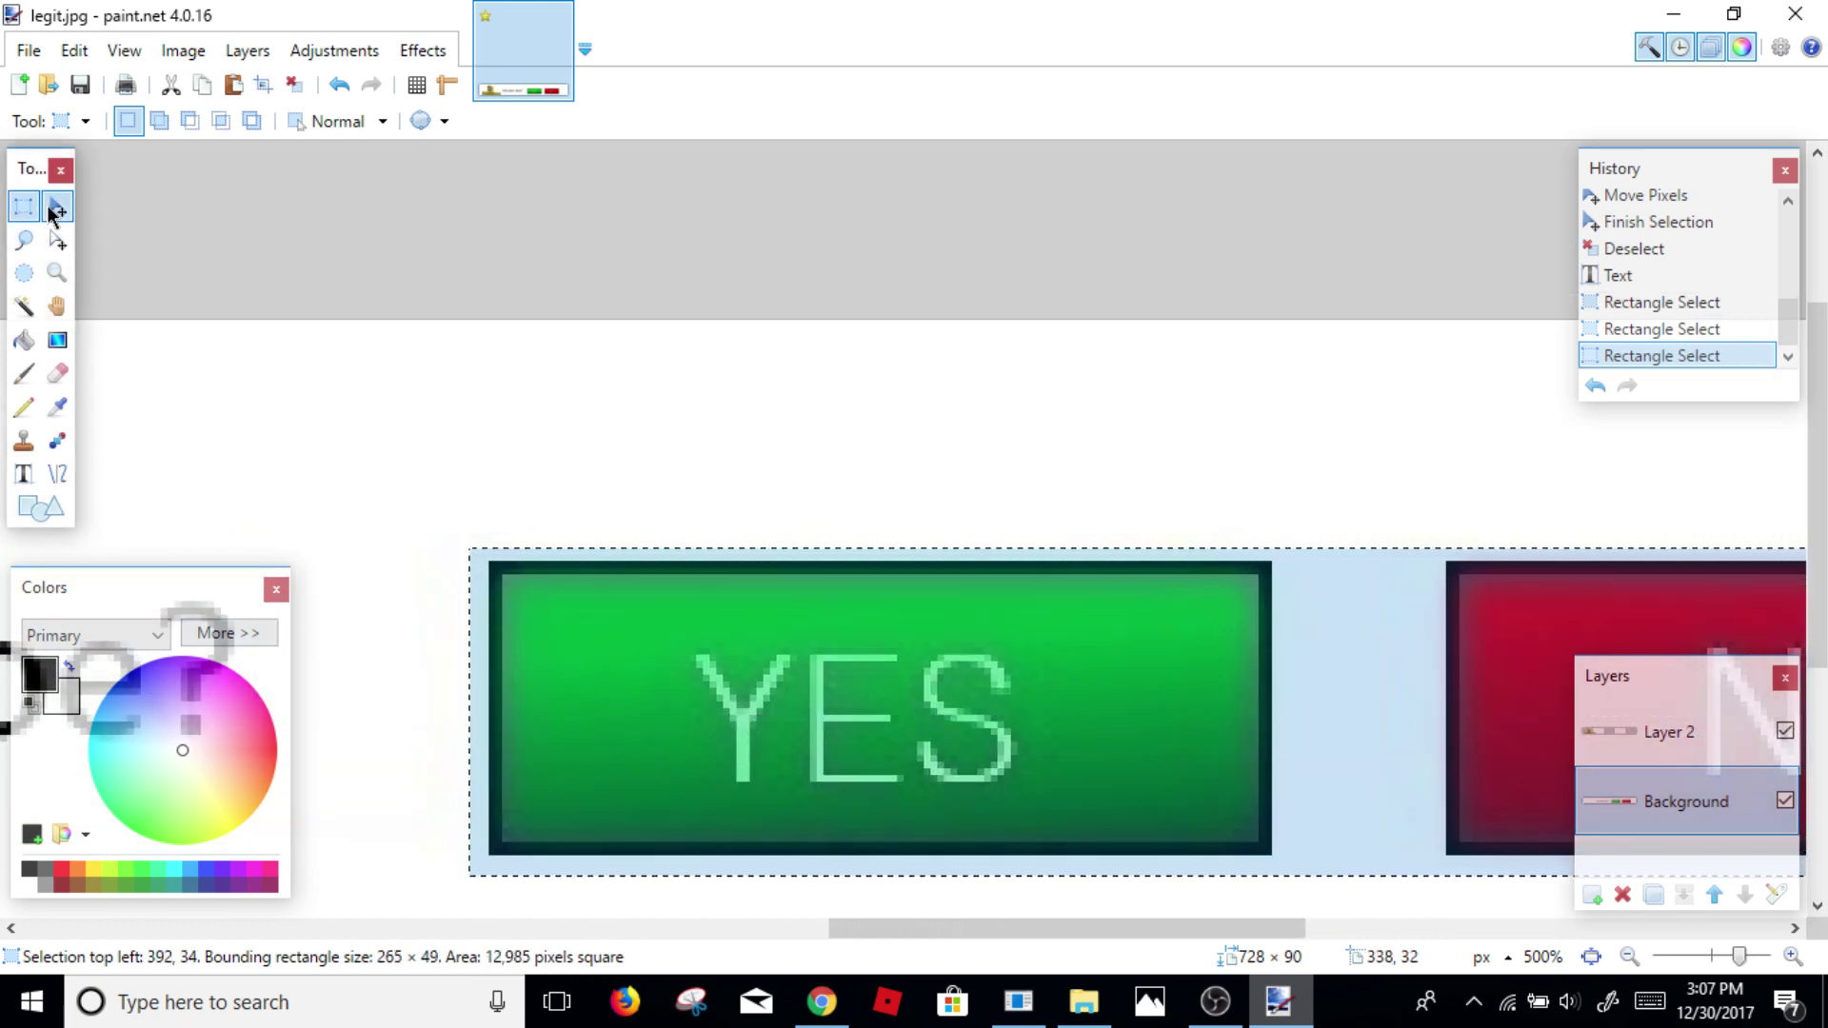
pyautogui.click(52, 211)
pyautogui.scroll(-3, 828, 478)
pyautogui.moveTo(799, 560); pyautogui.dragTo(798, 542)
pyautogui.click(24, 206)
# Step: Stretch a 3×10 white strip across the gap left beneath the buttons
pyautogui.moveTo(627, 631); pyautogui.dragTo(652, 648)
pyautogui.click(673, 641)
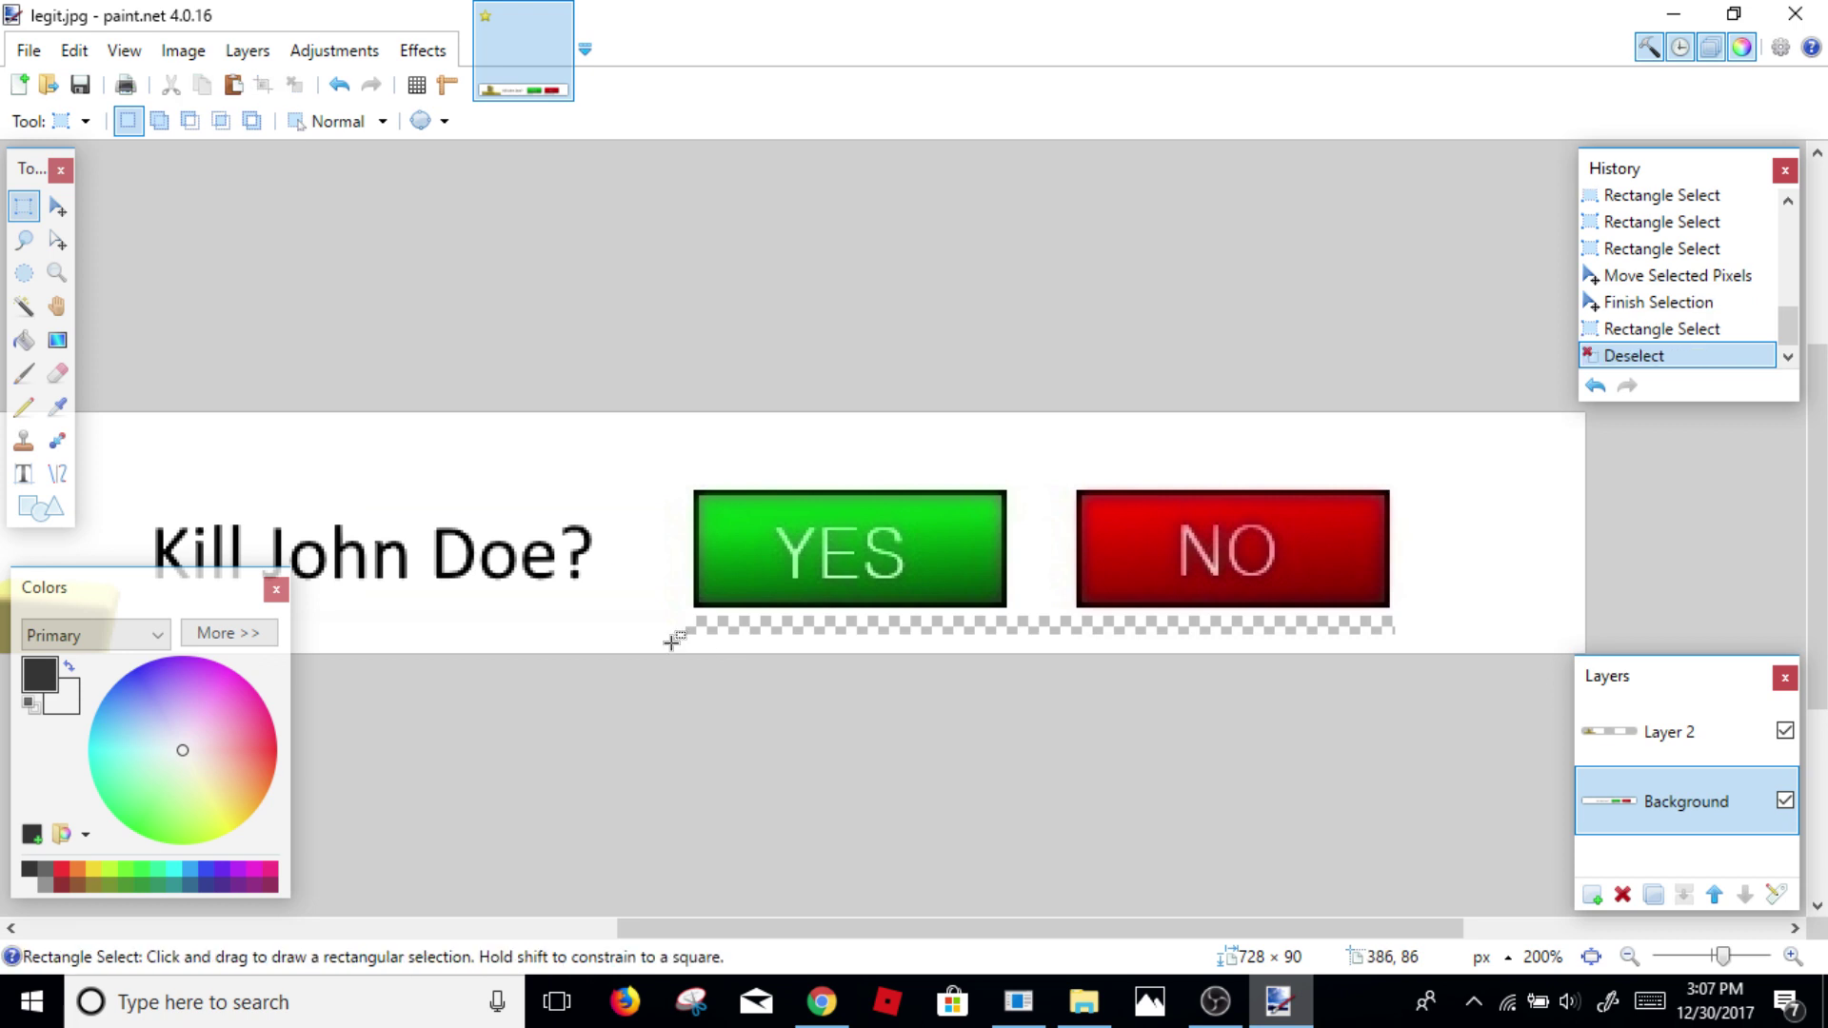
pyautogui.scroll(5, 685, 620)
pyautogui.moveTo(650, 509)
pyautogui.mouseDown()
pyautogui.moveTo(669, 527)
pyautogui.moveTo(665, 629)
pyautogui.mouseUp()
pyautogui.click(673, 521)
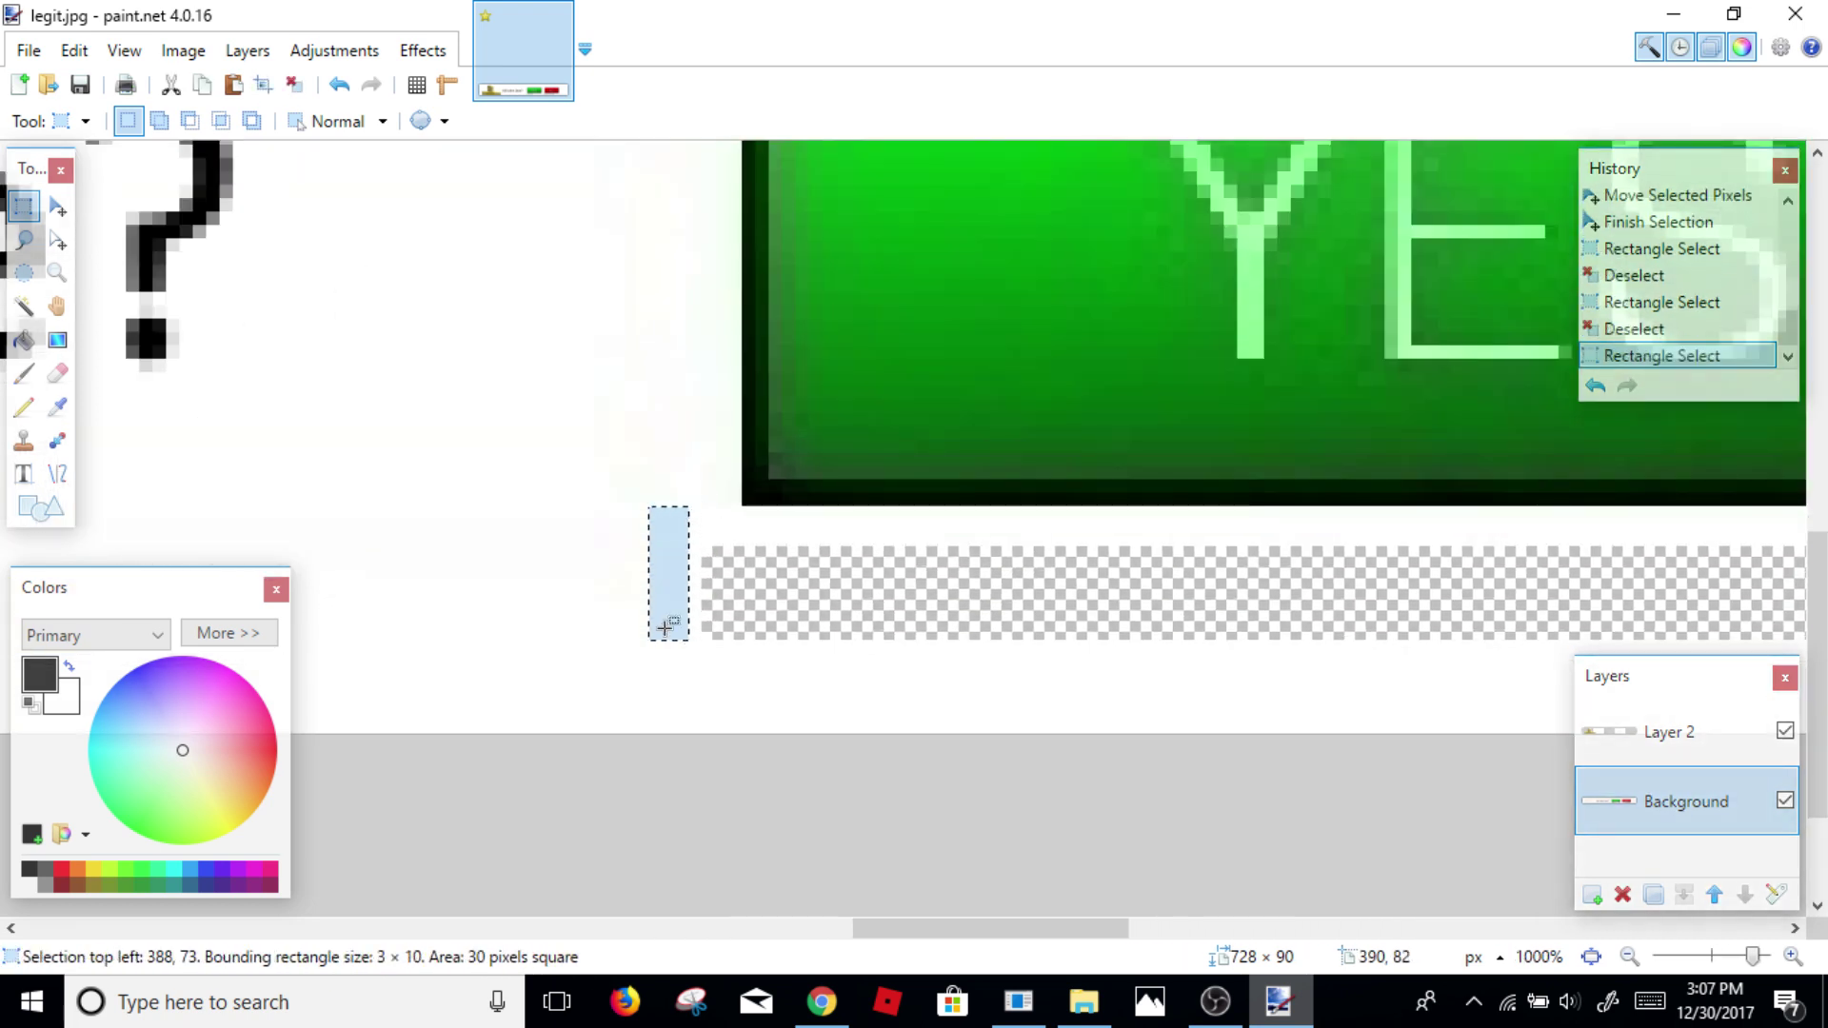
pyautogui.click(58, 205)
pyautogui.moveTo(676, 640); pyautogui.dragTo(1490, 509)
pyautogui.hotkey('ctrl', '-')
# Step: Zoom out to the whole banner and save it under the new name 'cool ad'
pyautogui.hotkey('ctrl', 'b')
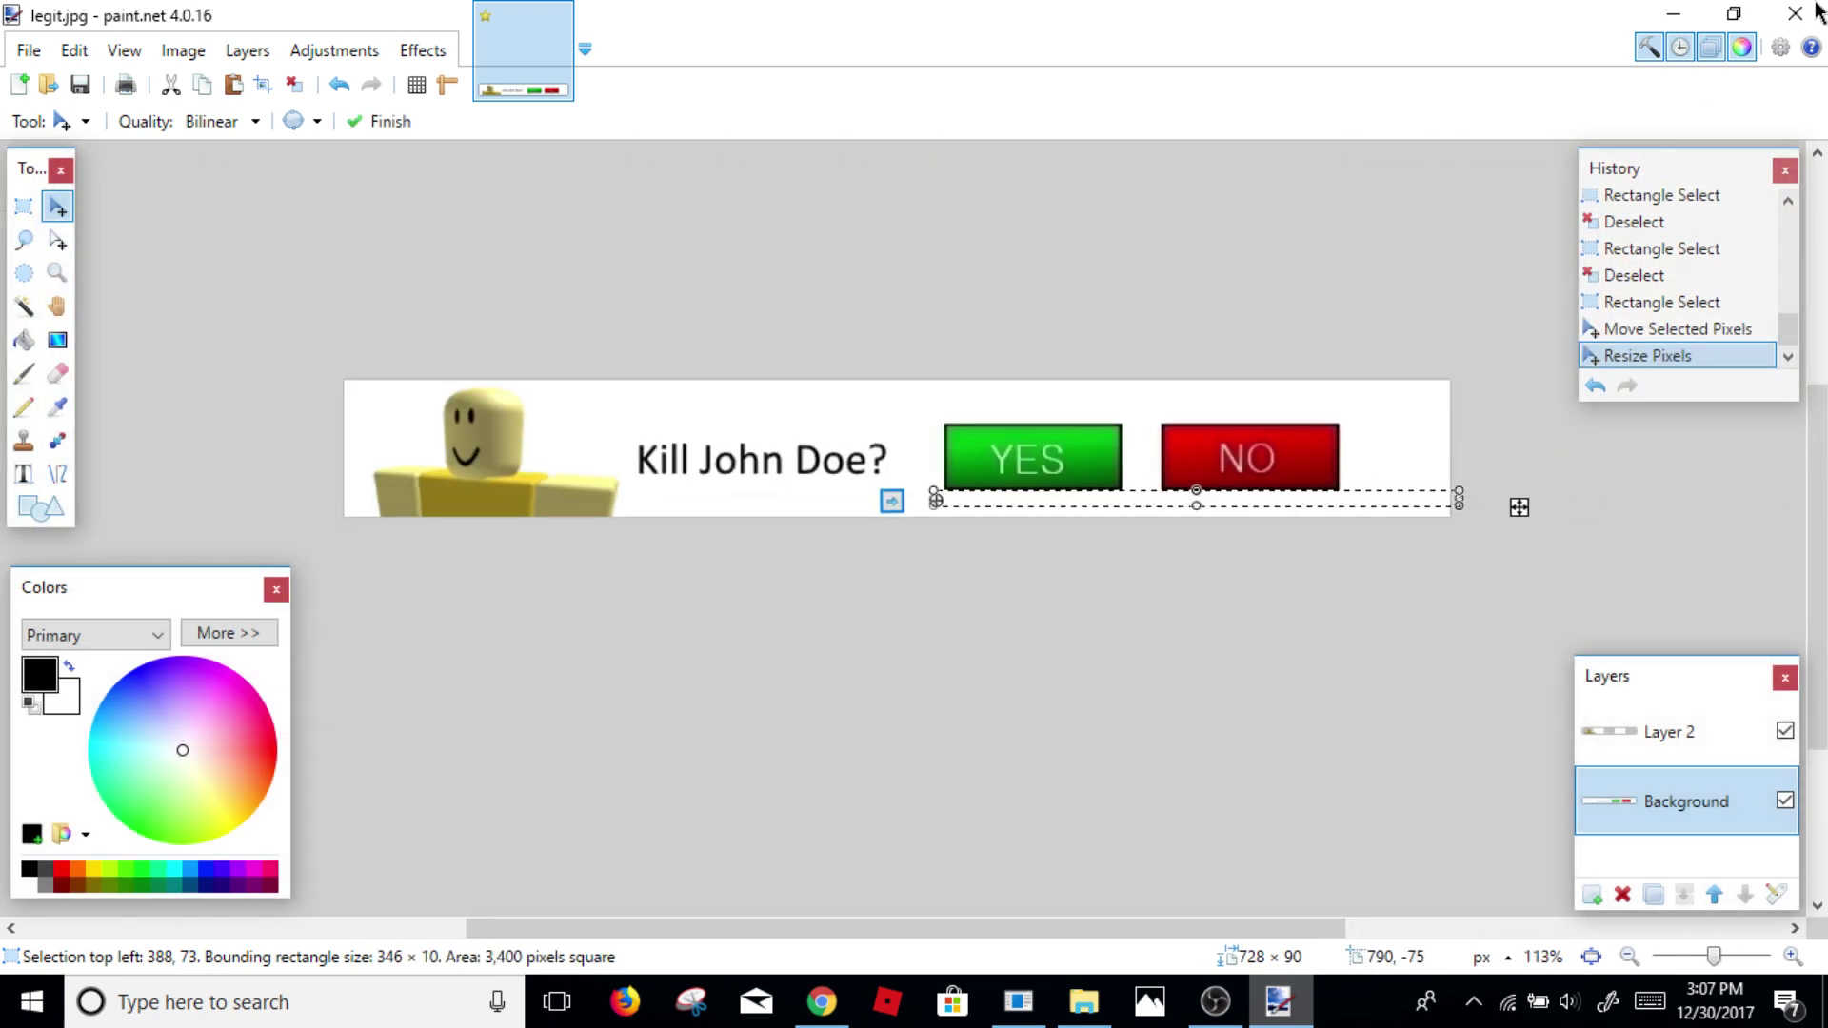
pyautogui.click(34, 50)
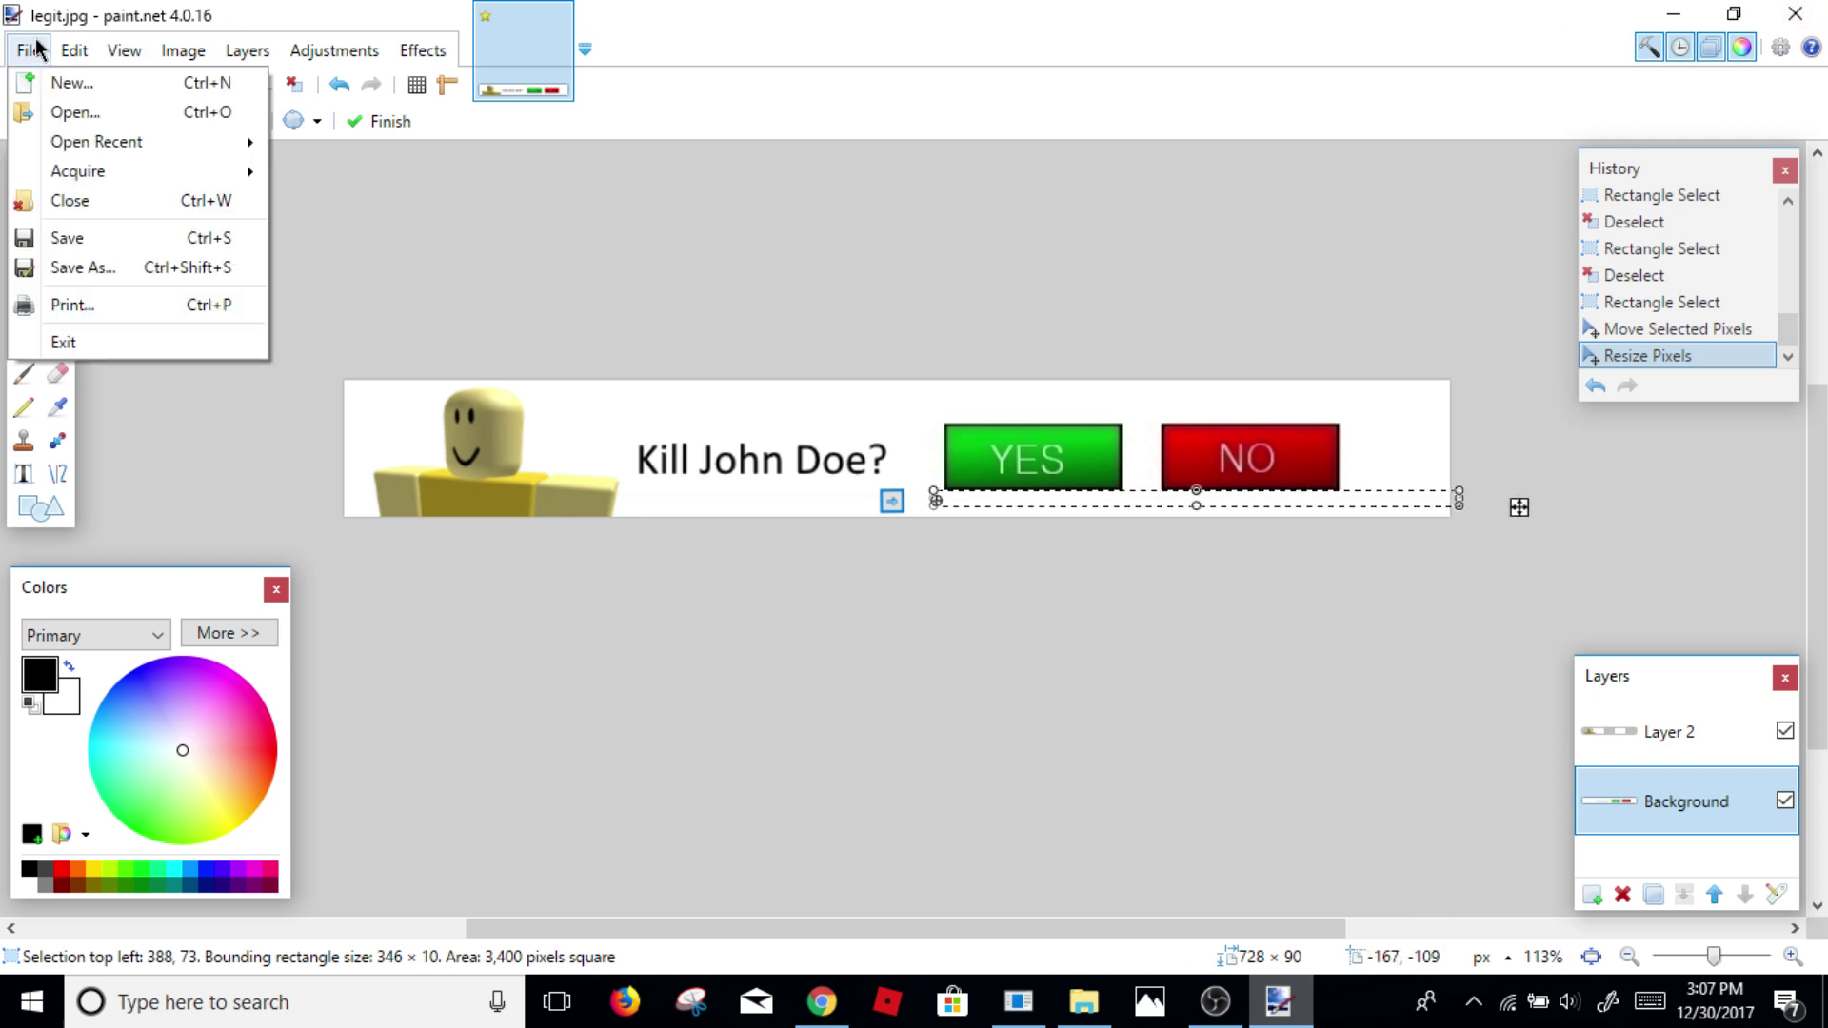
pyautogui.click(35, 49)
pyautogui.click(28, 53)
pyautogui.click(113, 268)
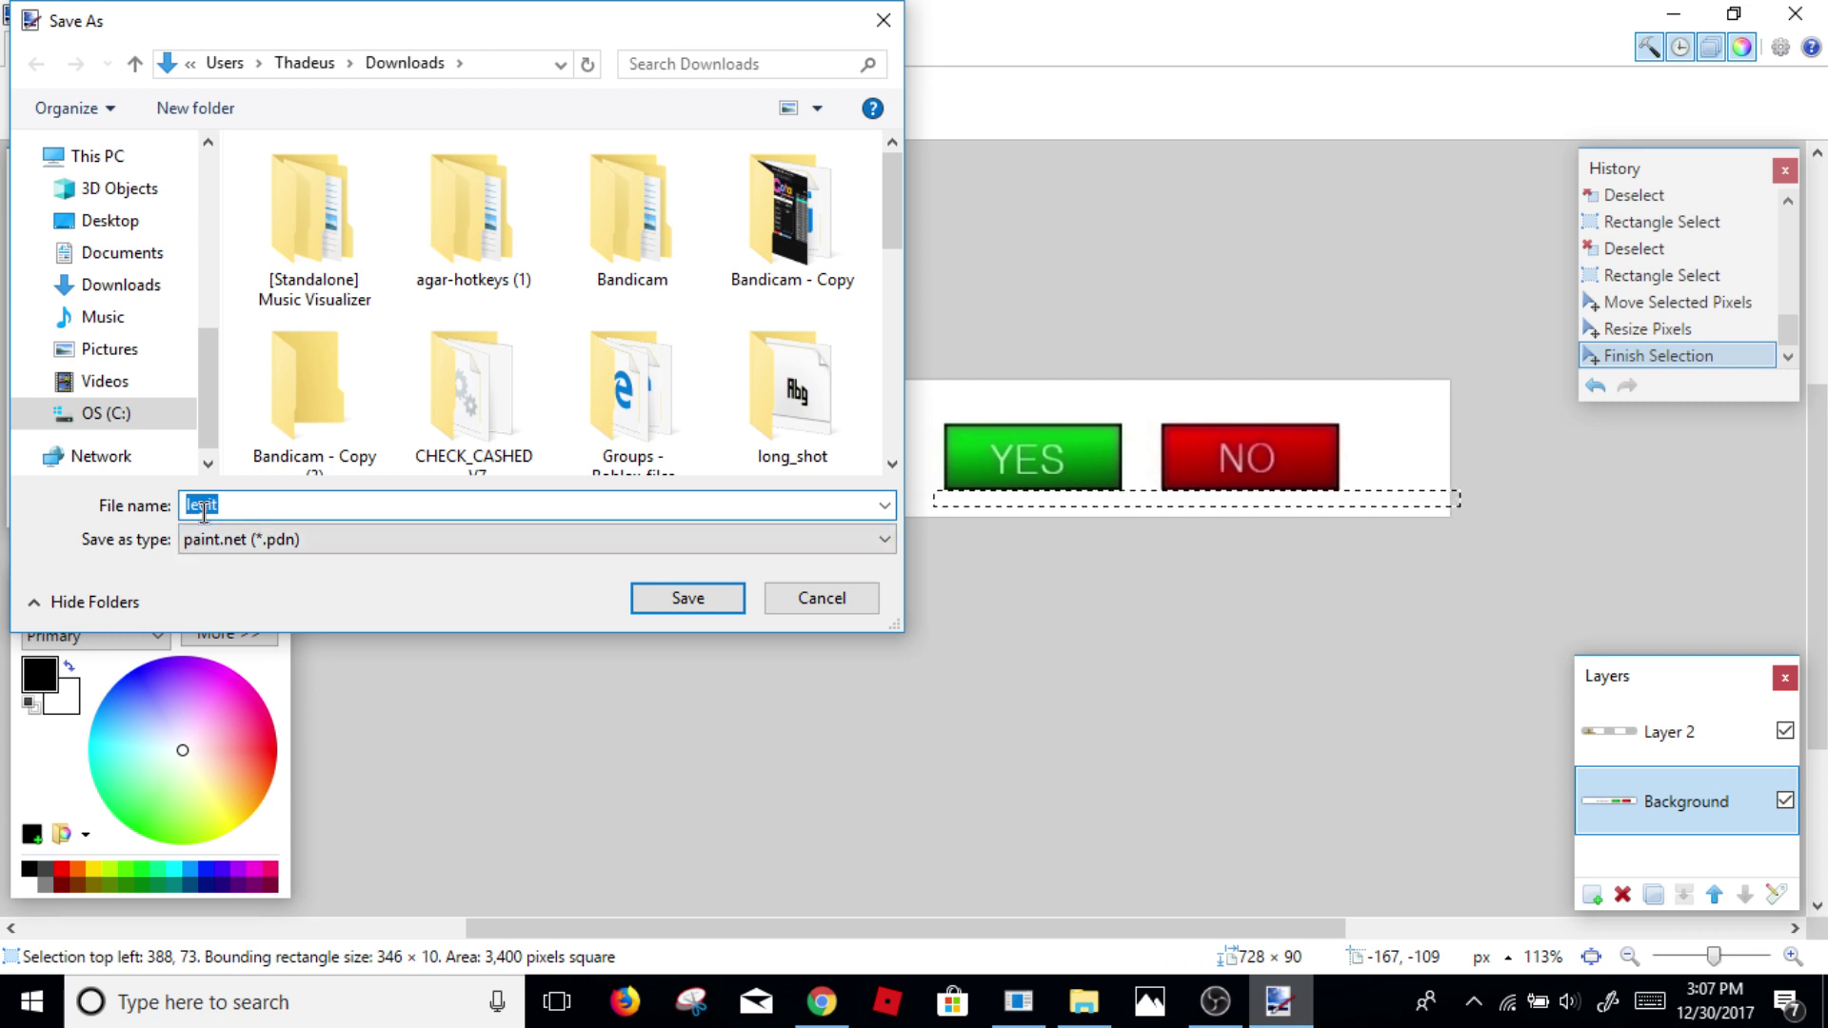
pyautogui.write('ad')
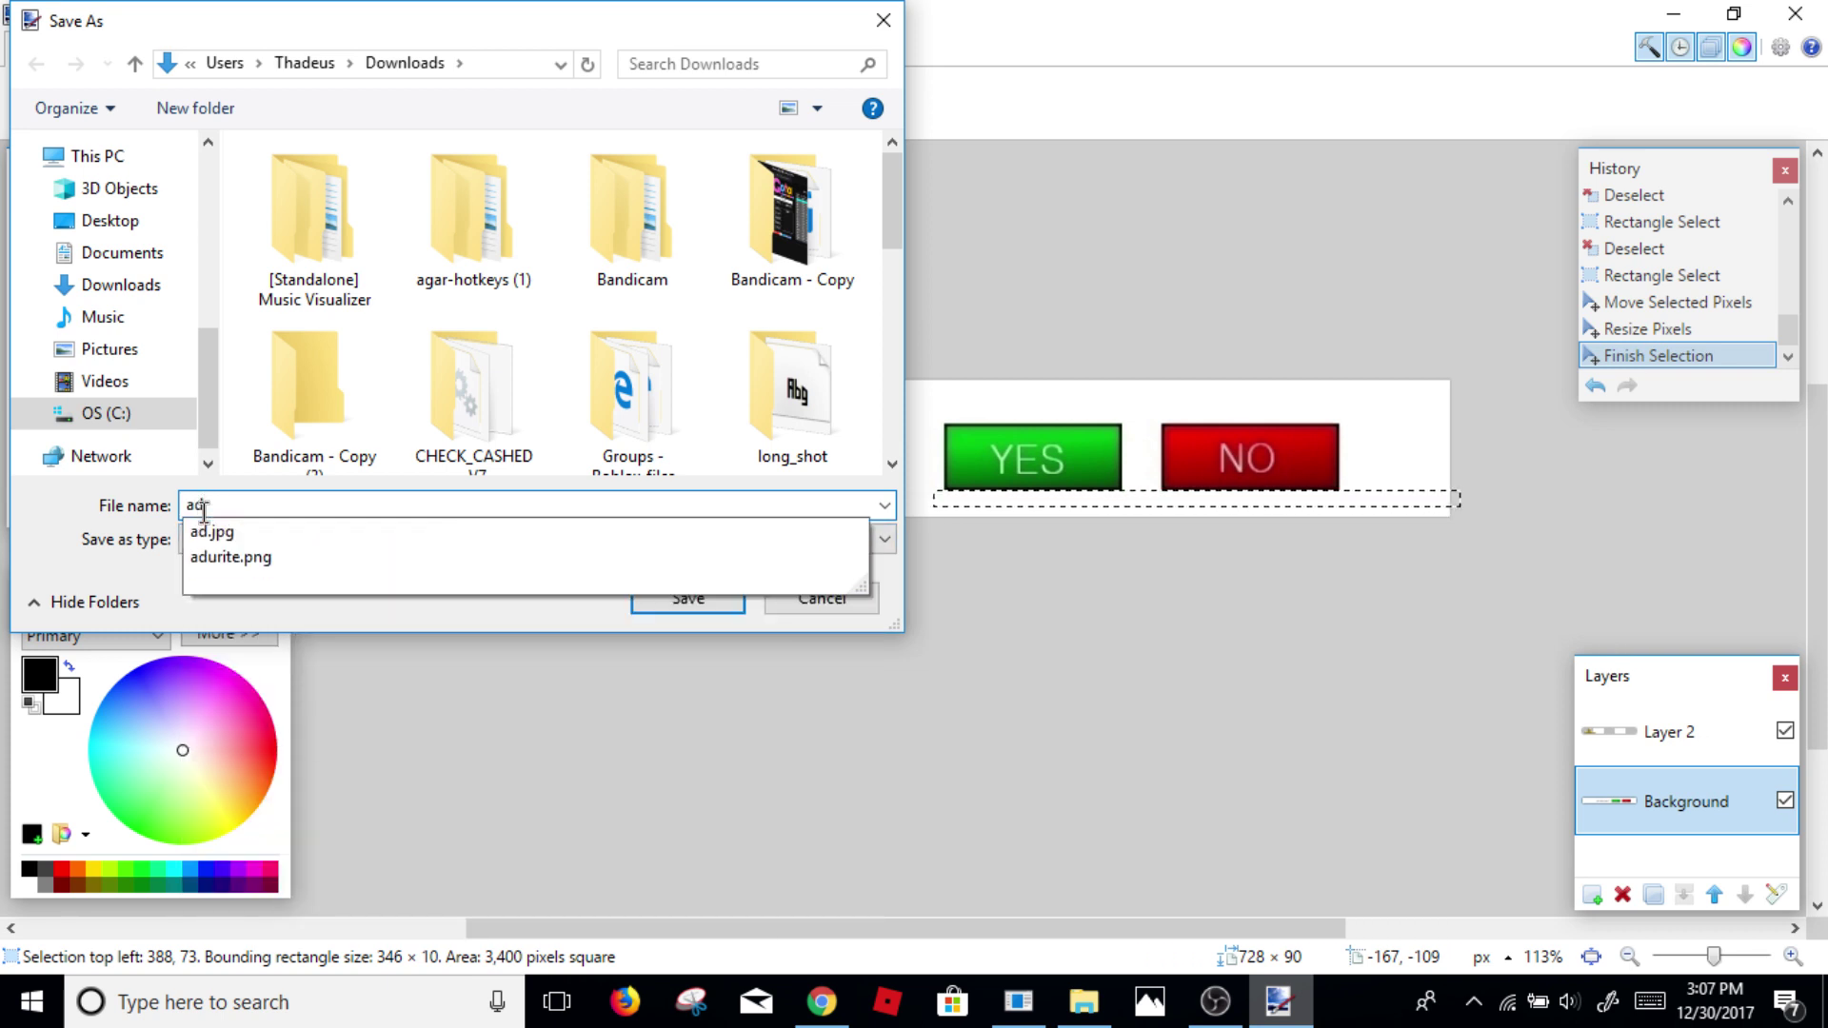
pyautogui.click(203, 512)
pyautogui.press('BackSpace')
pyautogui.press('BackSpace')
pyautogui.write('cool ad')
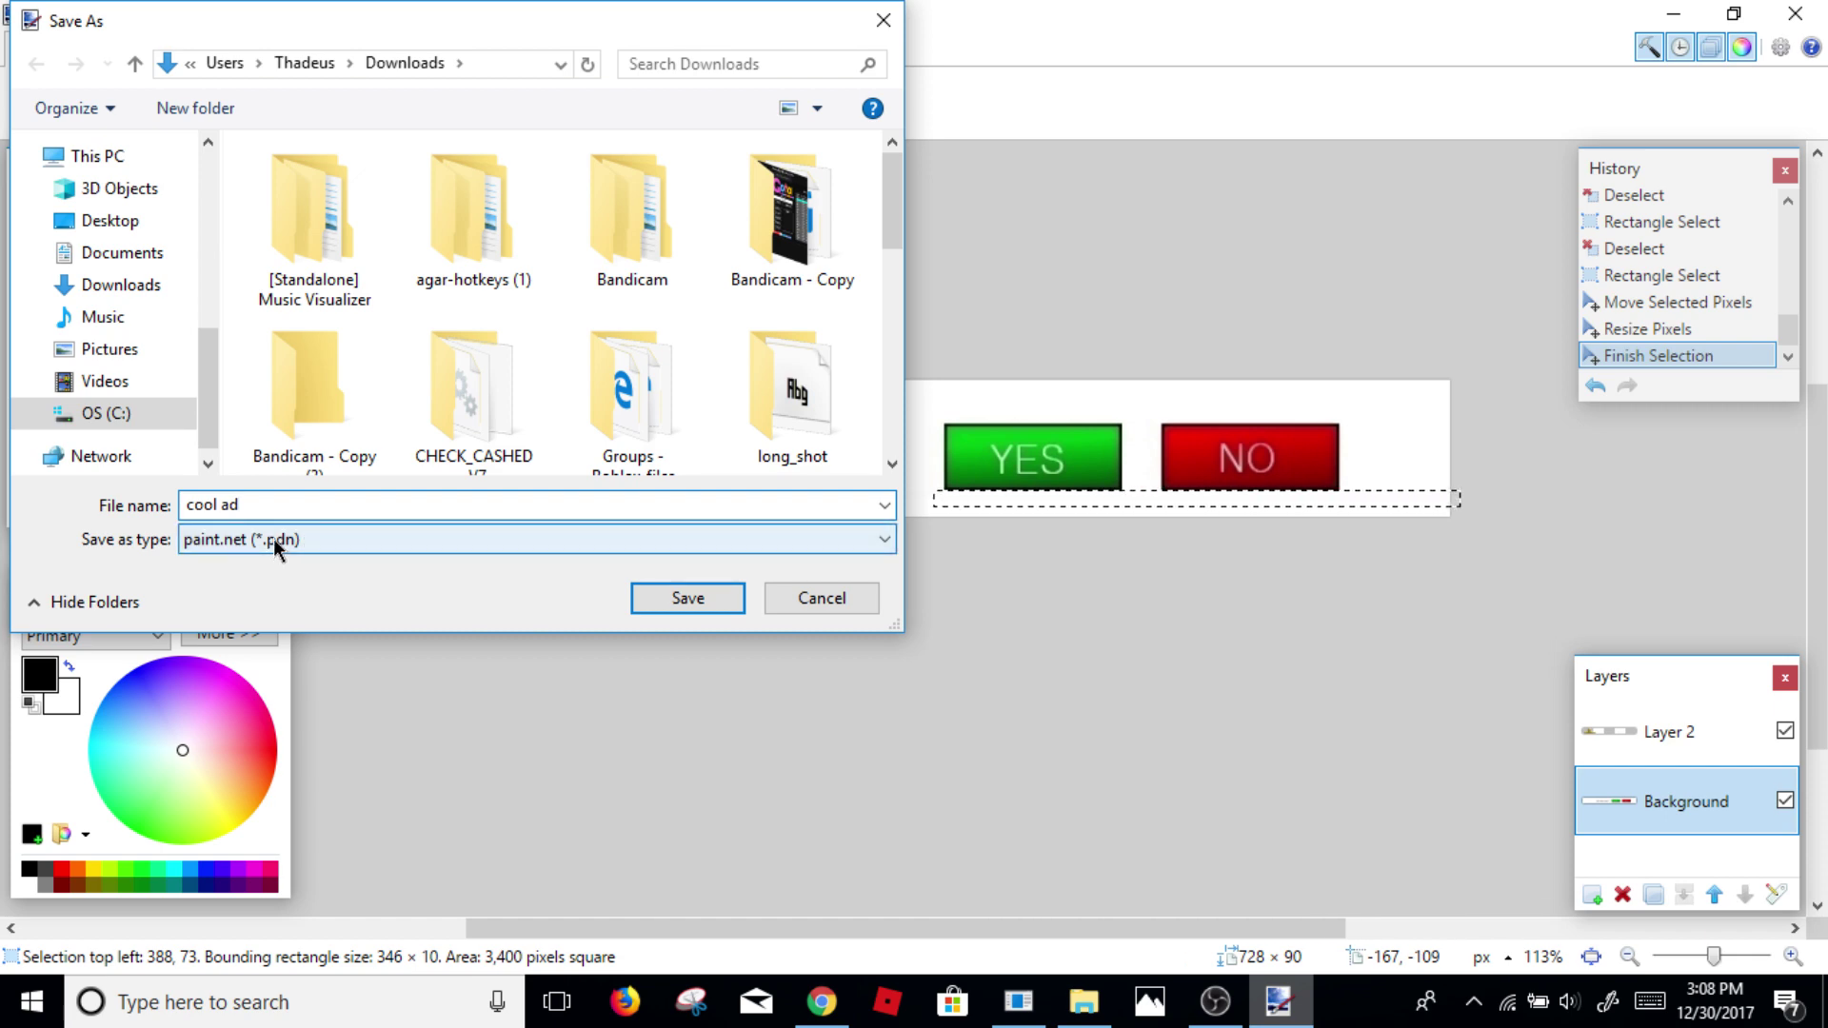
# Step: Save it as PNG in Downloads, accepting the default settings and flattening to one layer
pyautogui.click(272, 533)
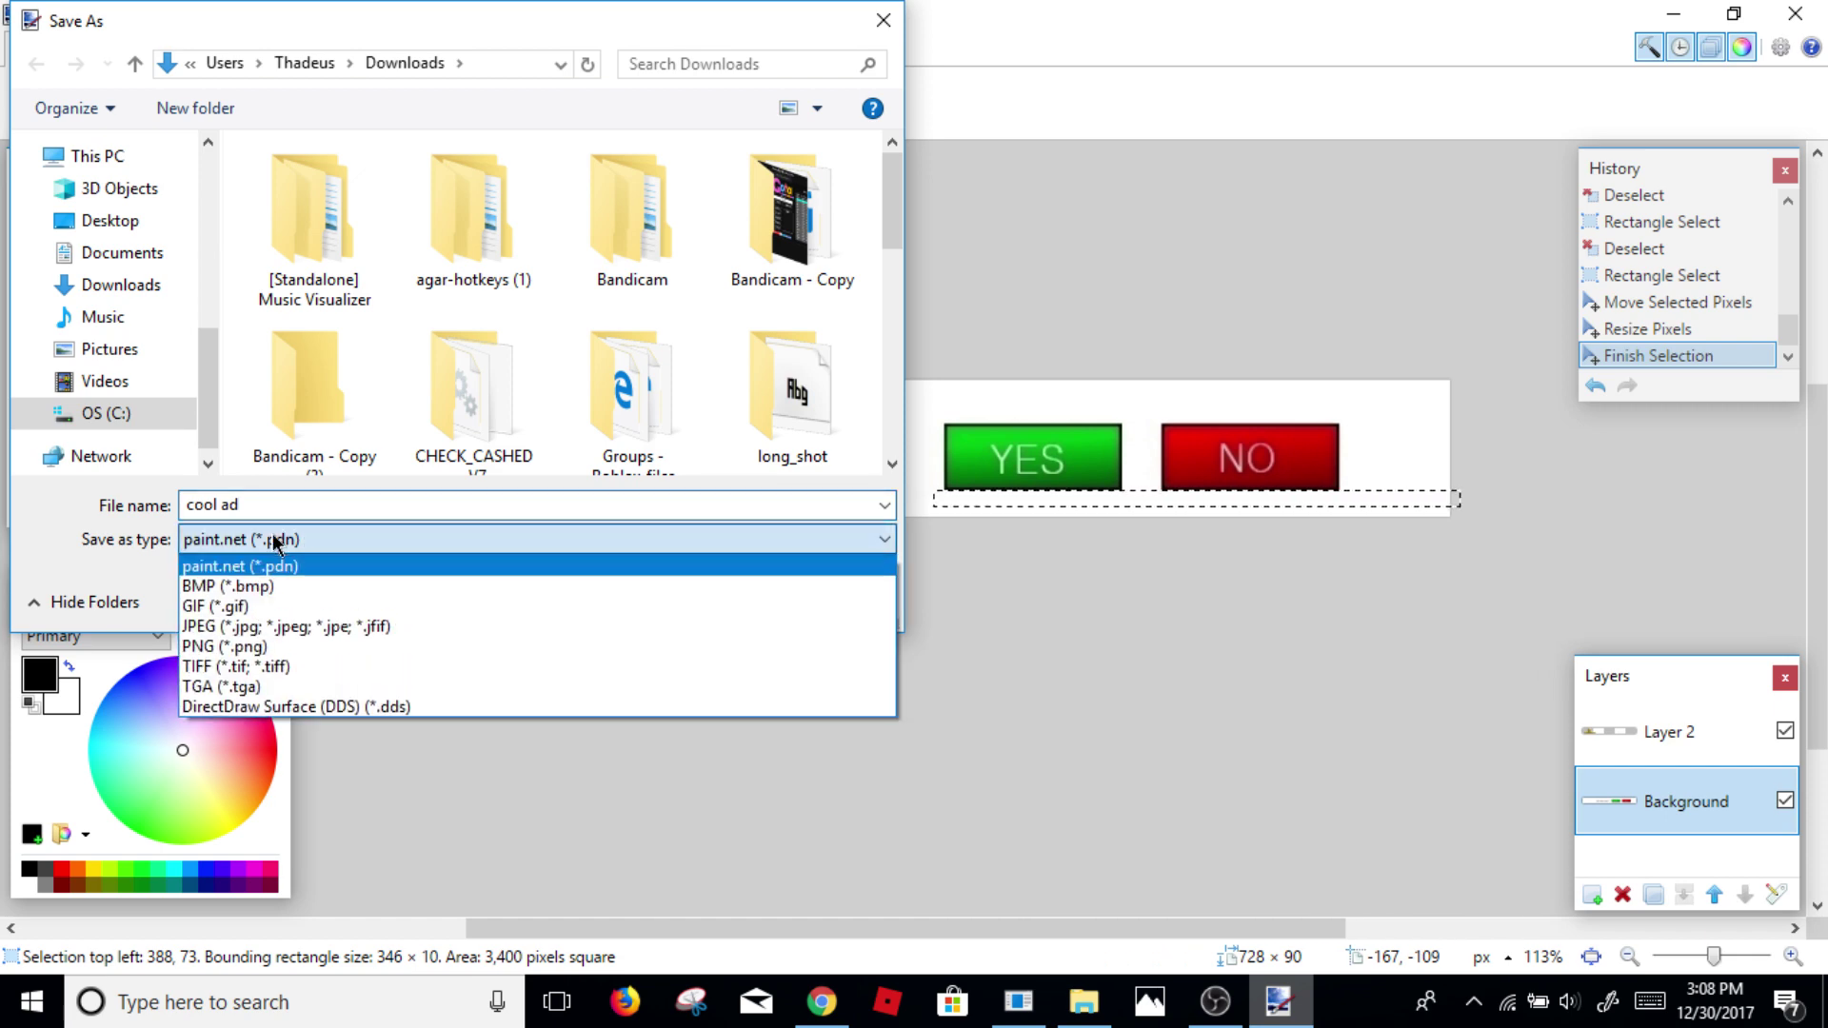
pyautogui.click(284, 644)
pyautogui.click(718, 614)
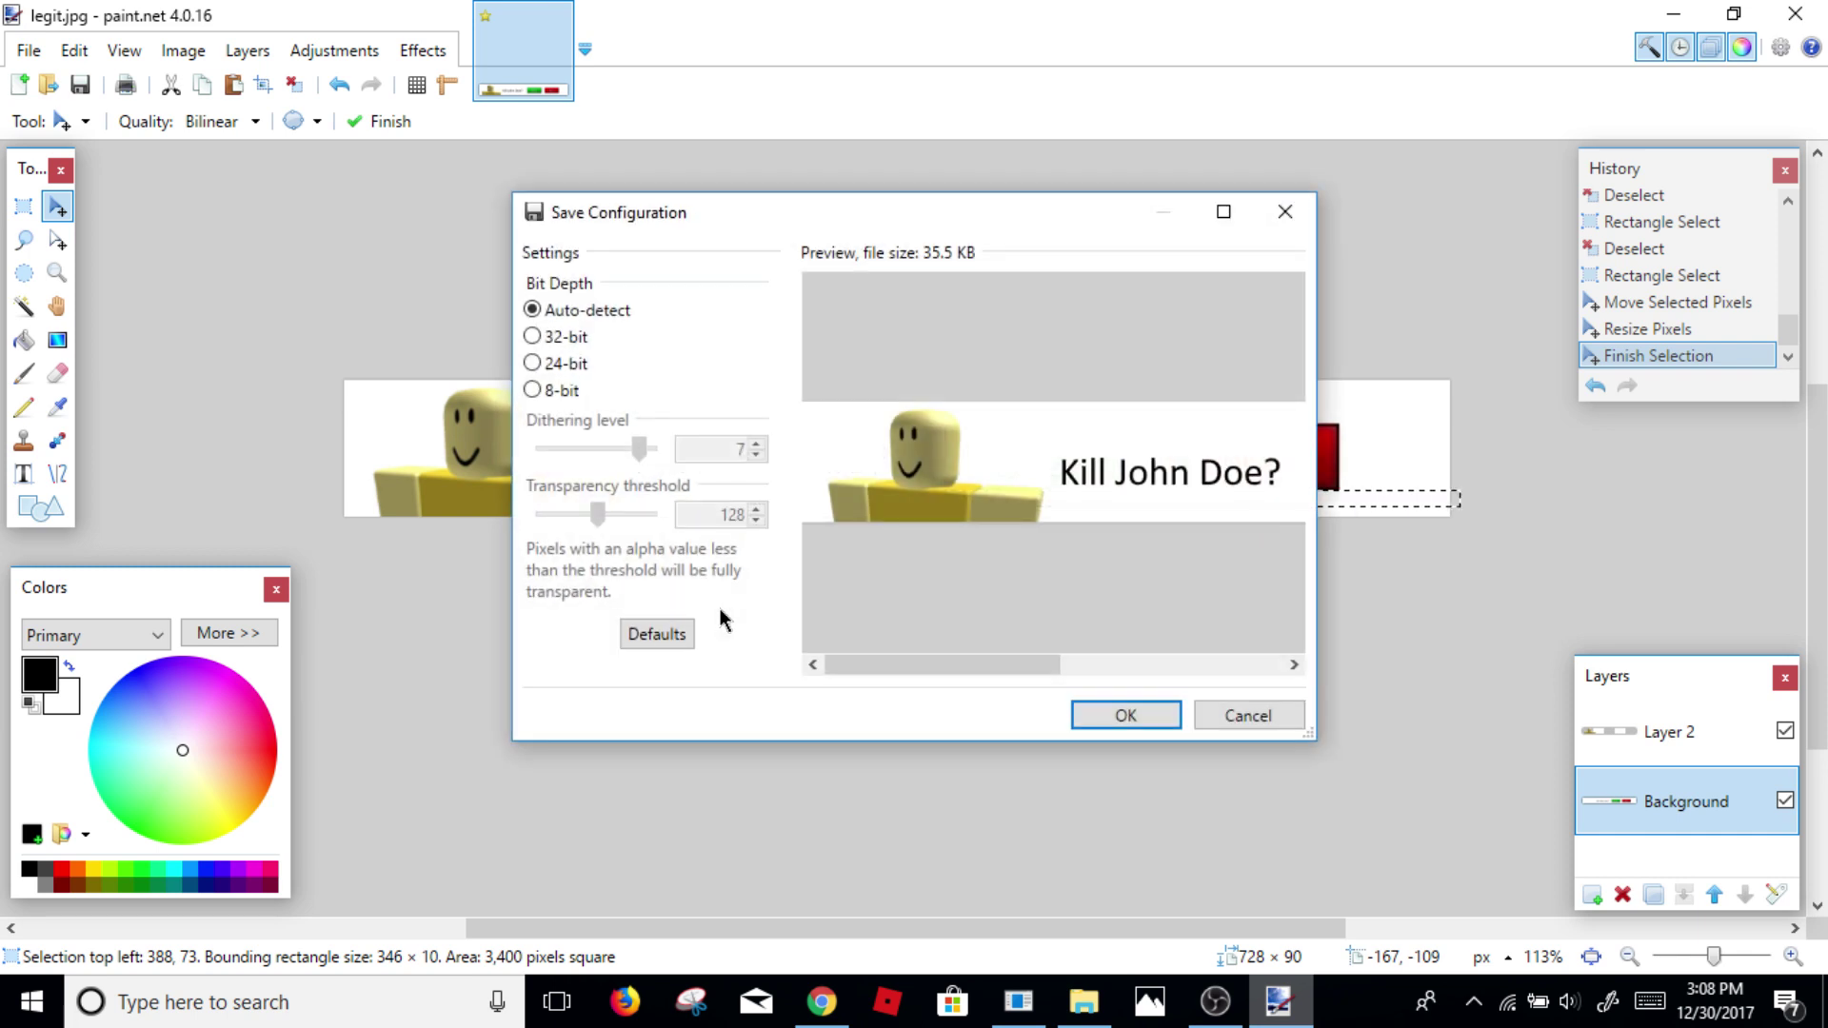
pyautogui.click(1110, 732)
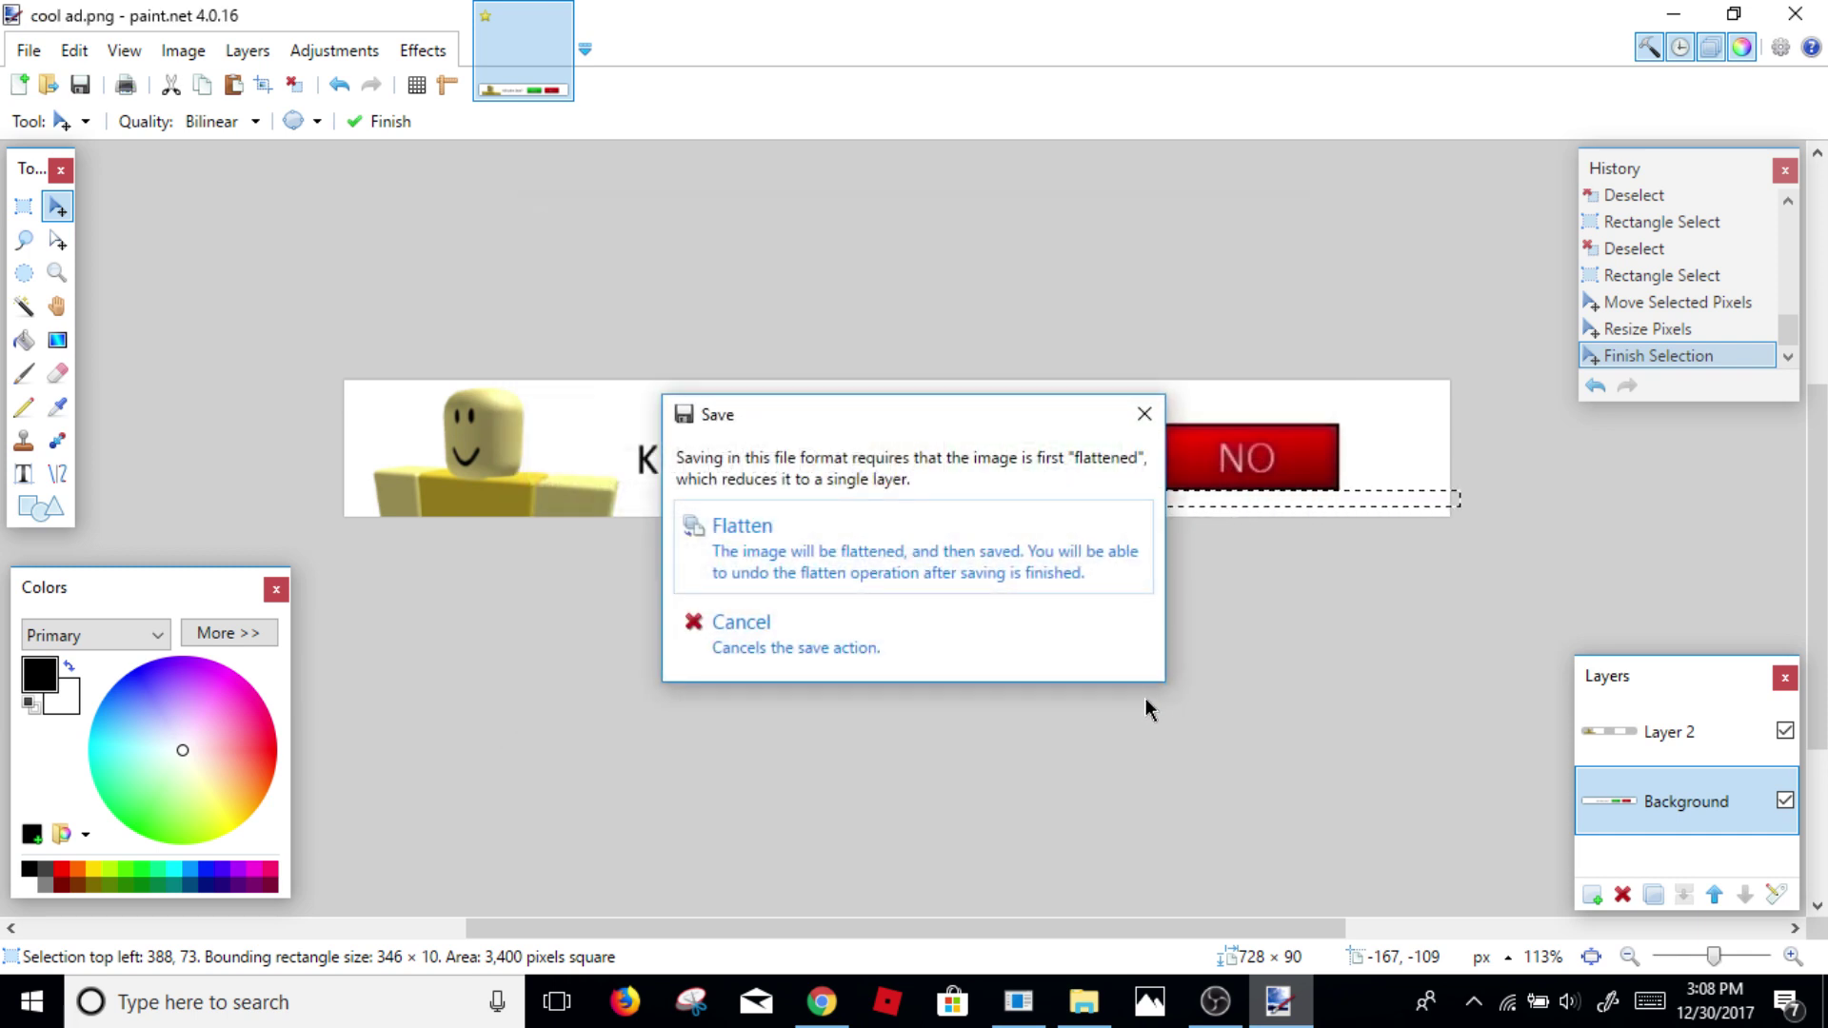
pyautogui.click(787, 541)
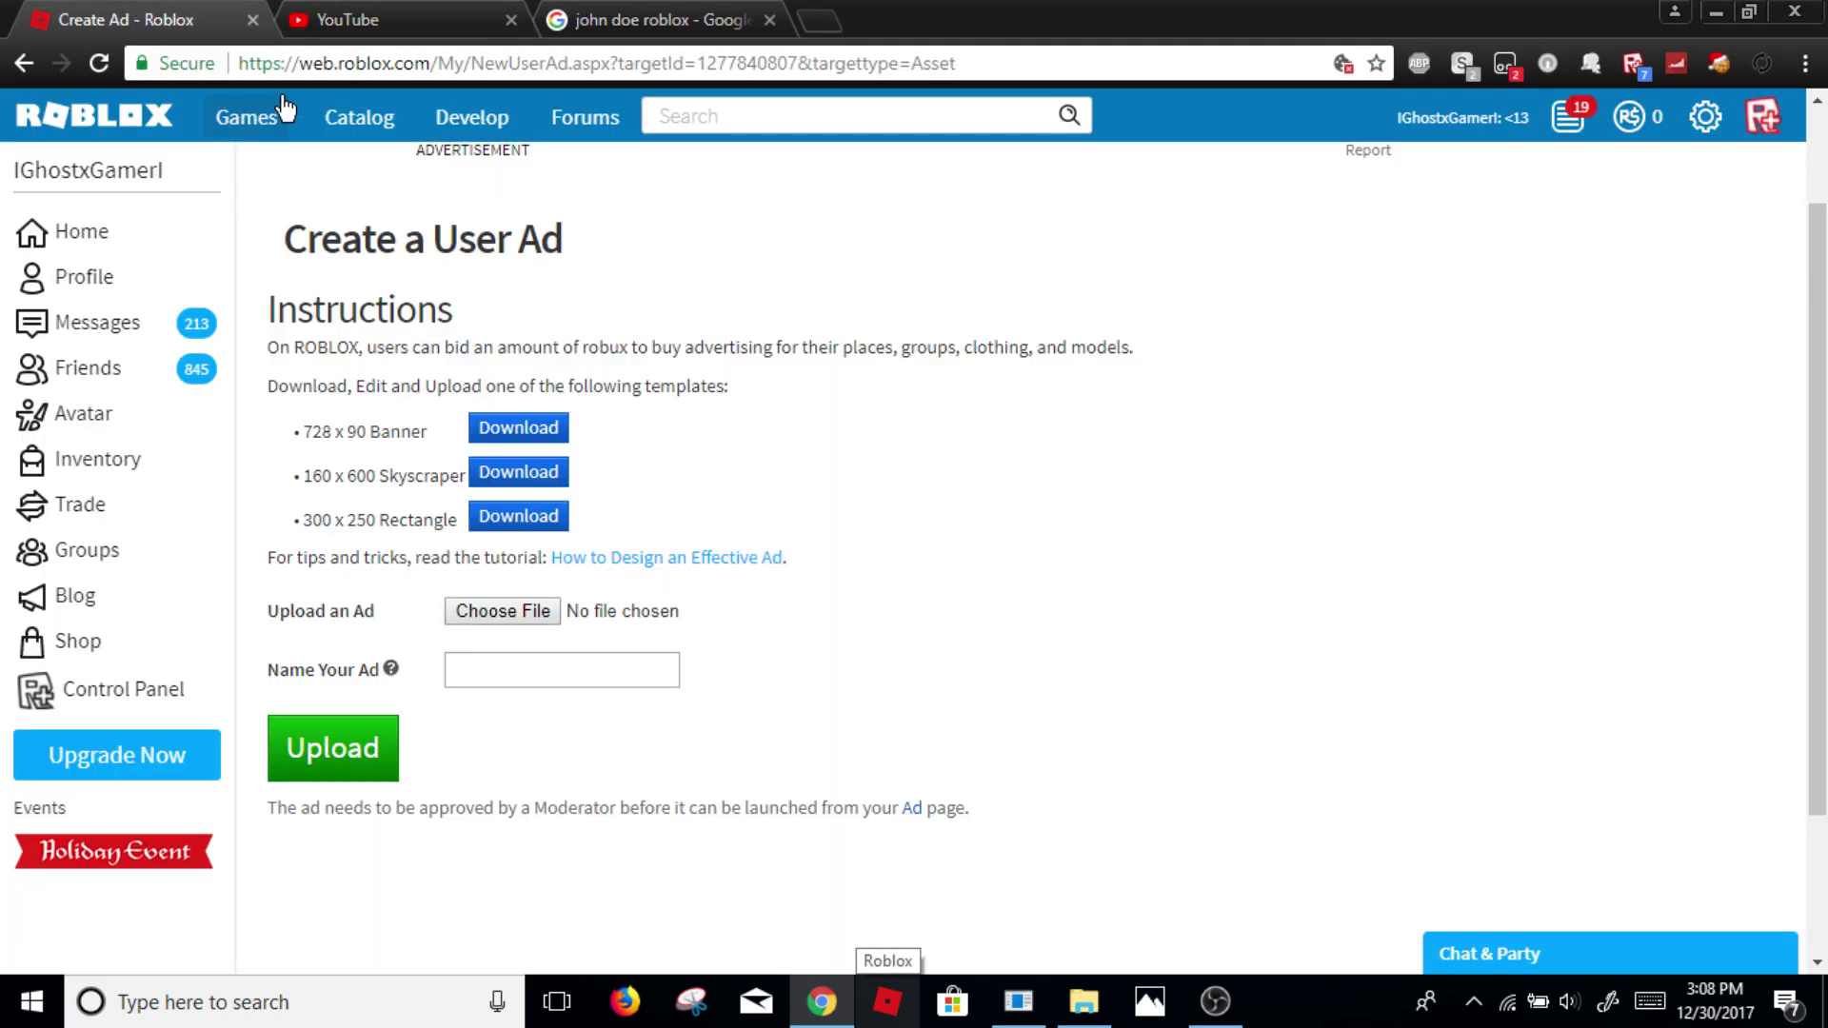
# Step: Attach cool ad.png as the image for the new user ad
pyautogui.click(510, 613)
pyautogui.write('cool ad')
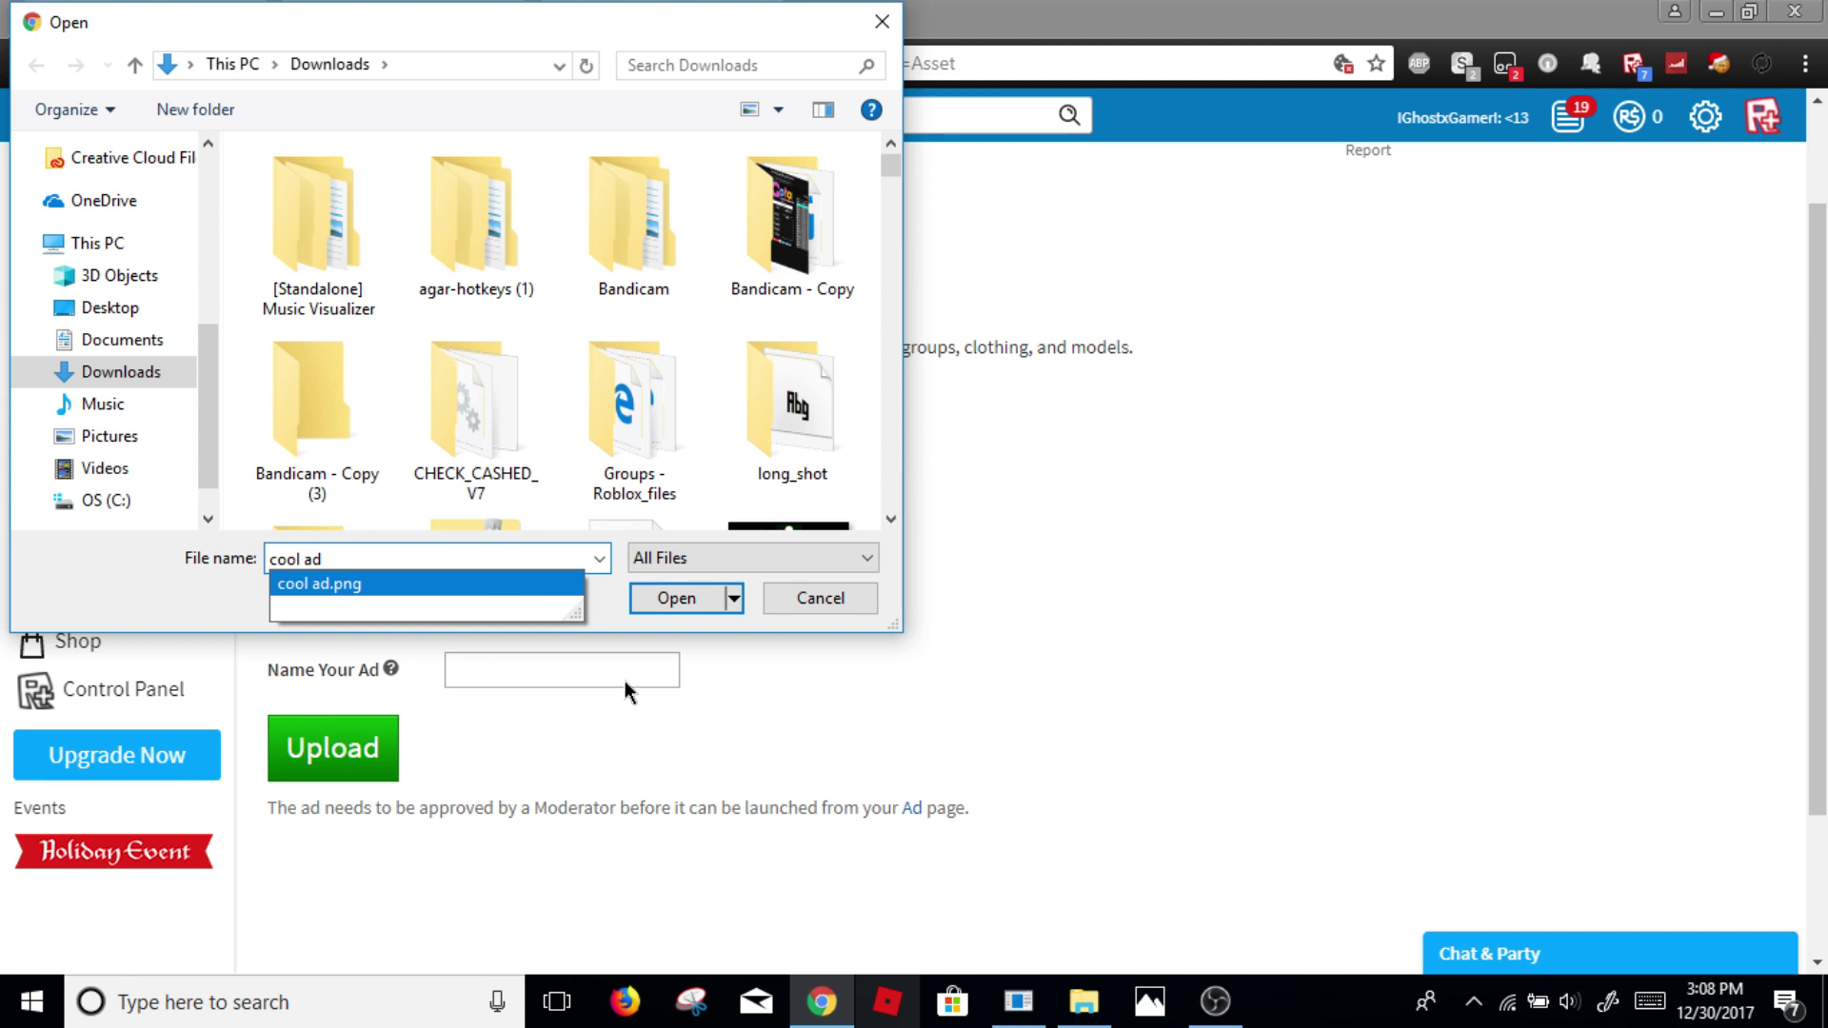
pyautogui.click(355, 585)
pyautogui.click(709, 598)
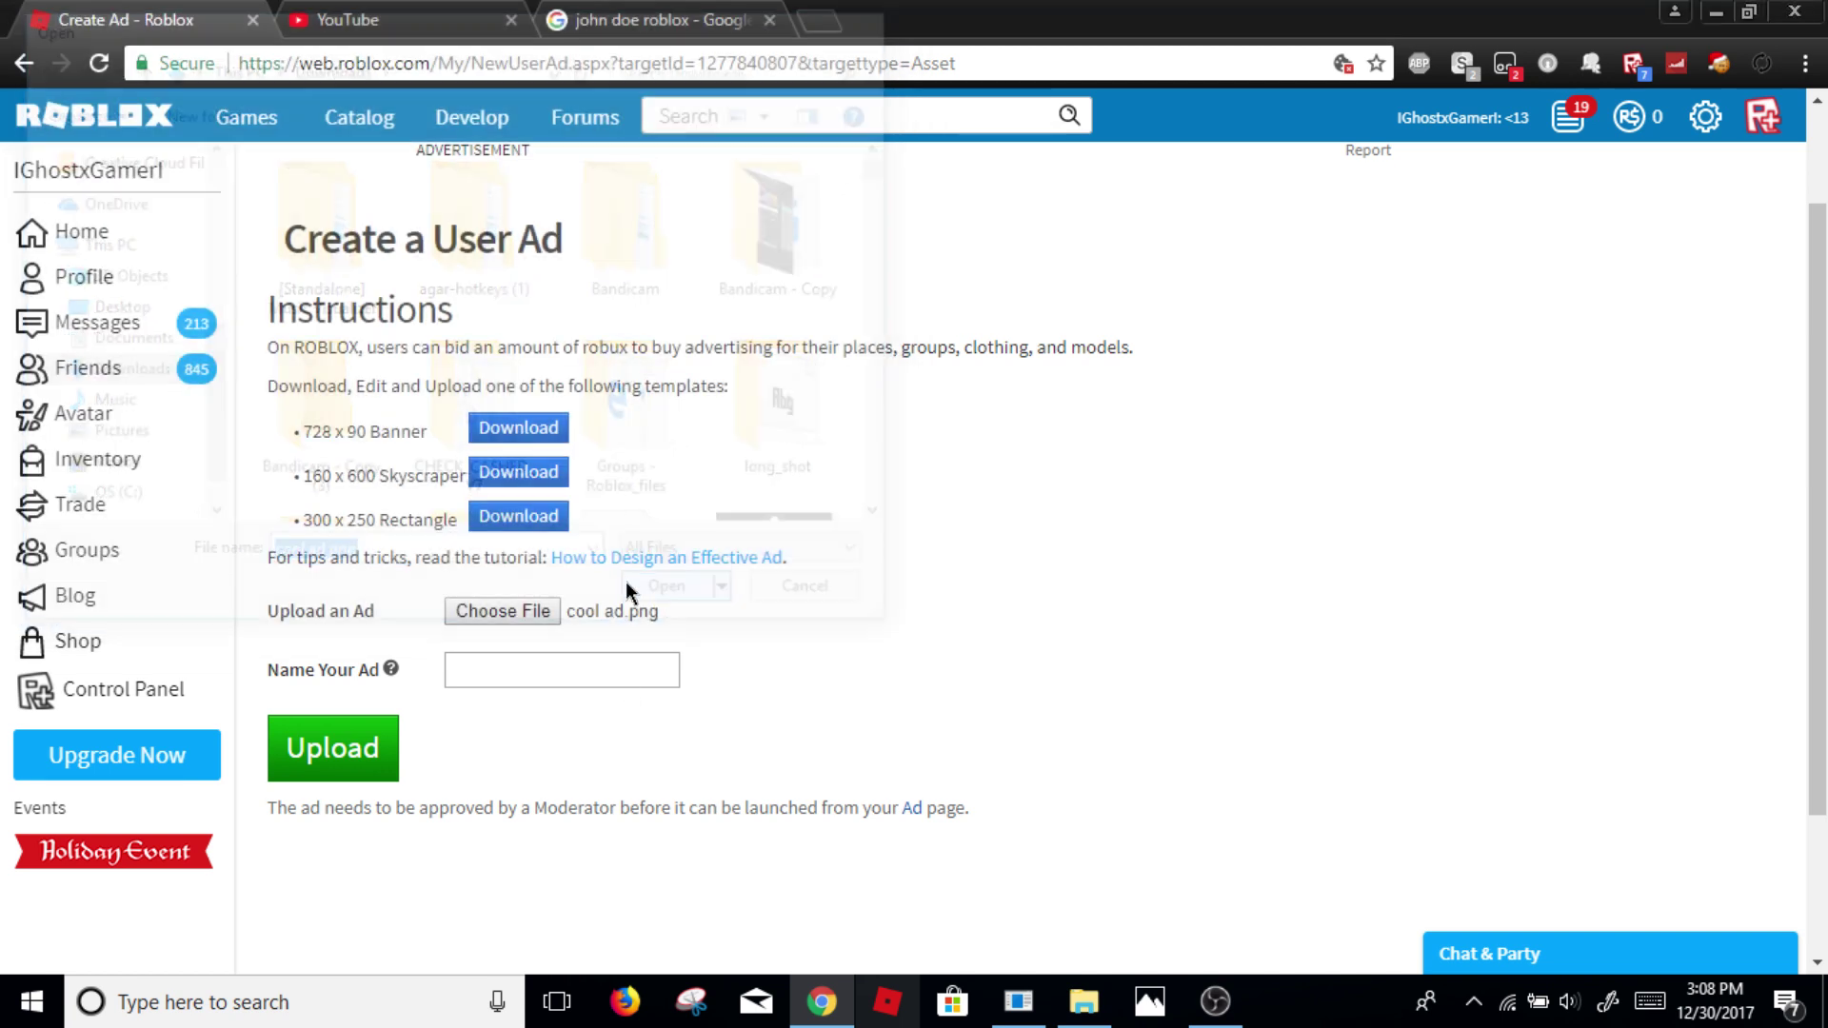
# Step: Name the ad 'Are you legit enough?' and submit it for upload
pyautogui.click(612, 671)
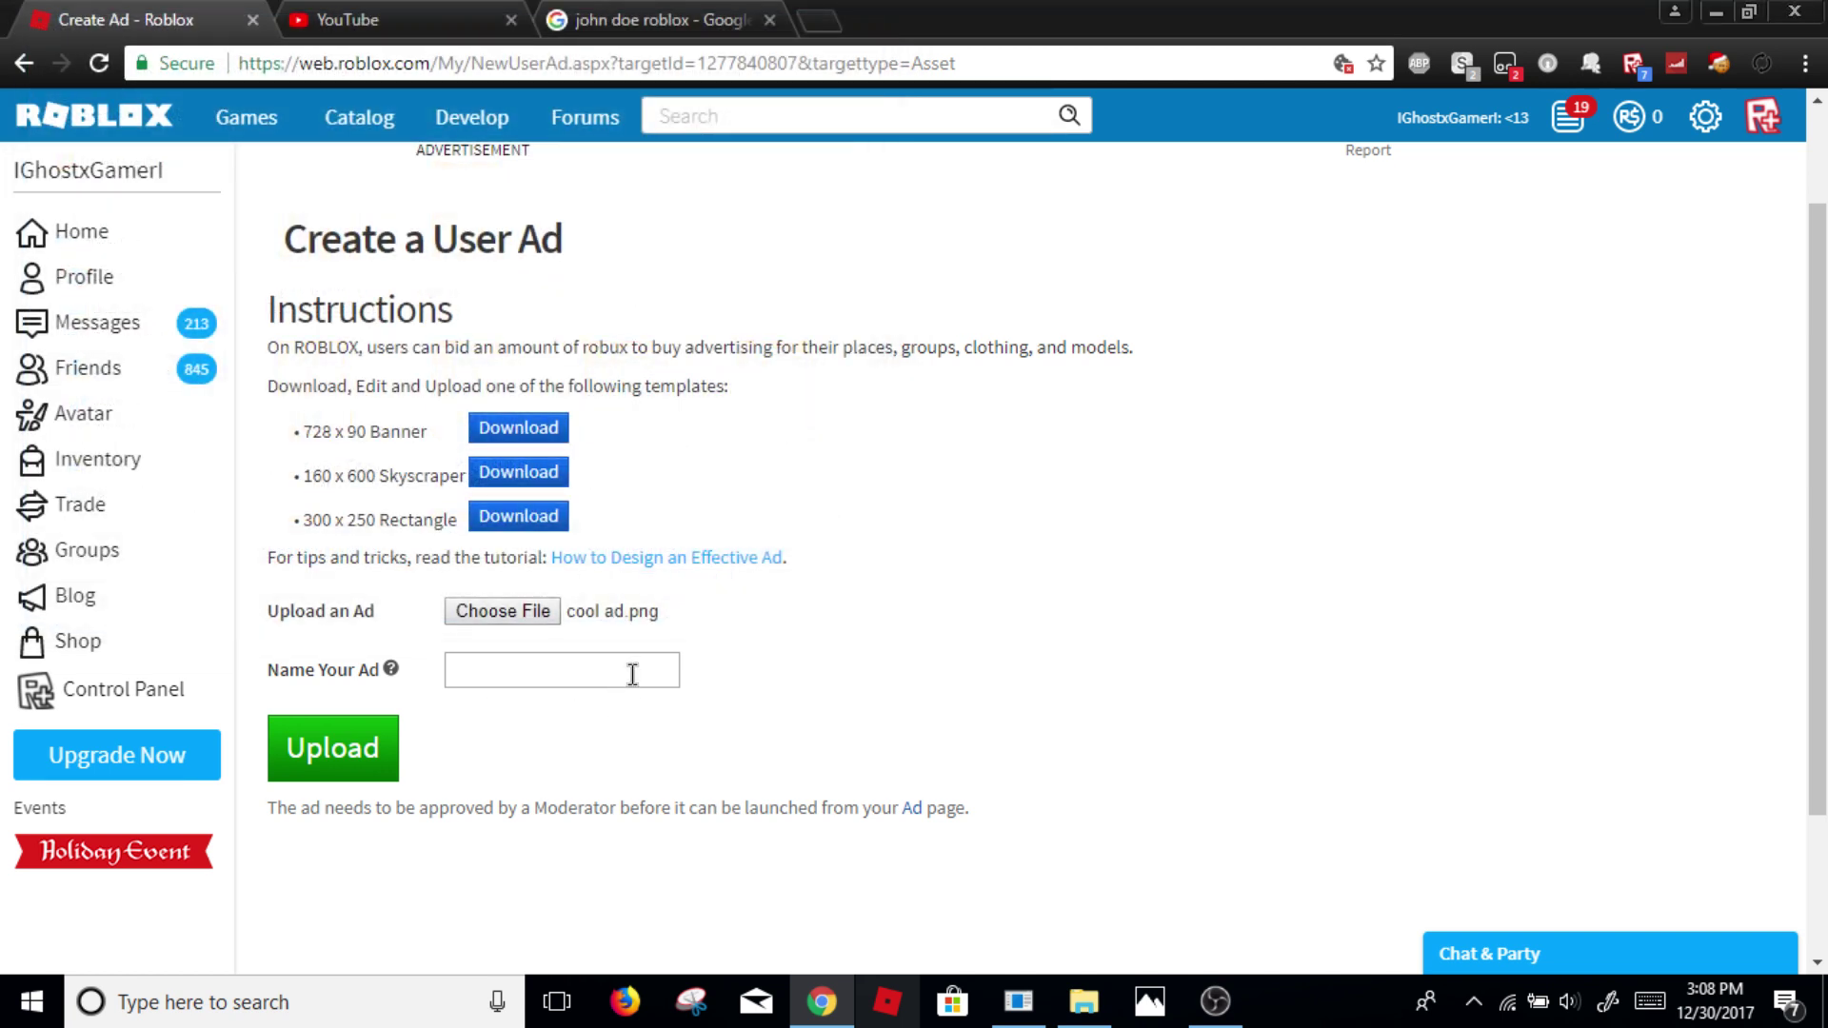
pyautogui.write('Are you')
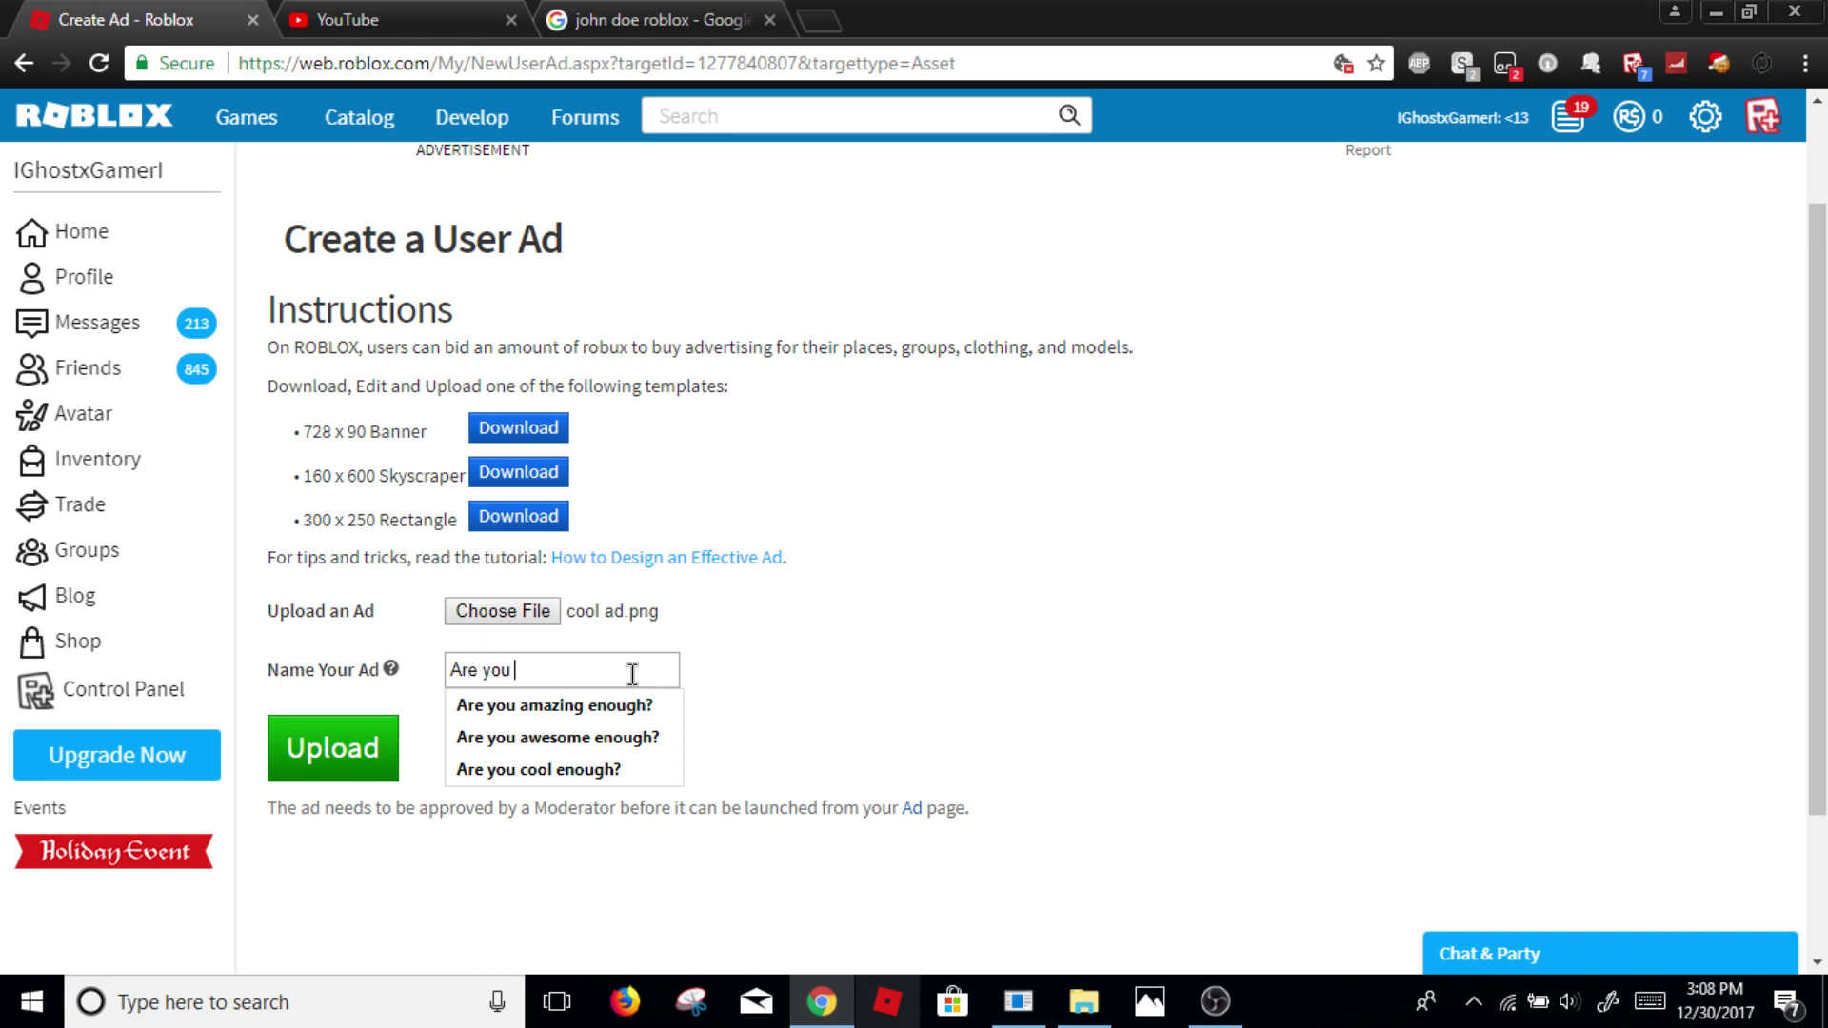
pyautogui.write(' aw')
pyautogui.press('BackSpace')
pyautogui.press('BackSpace')
pyautogui.press('BackSpace')
pyautogui.write('legit enough?')
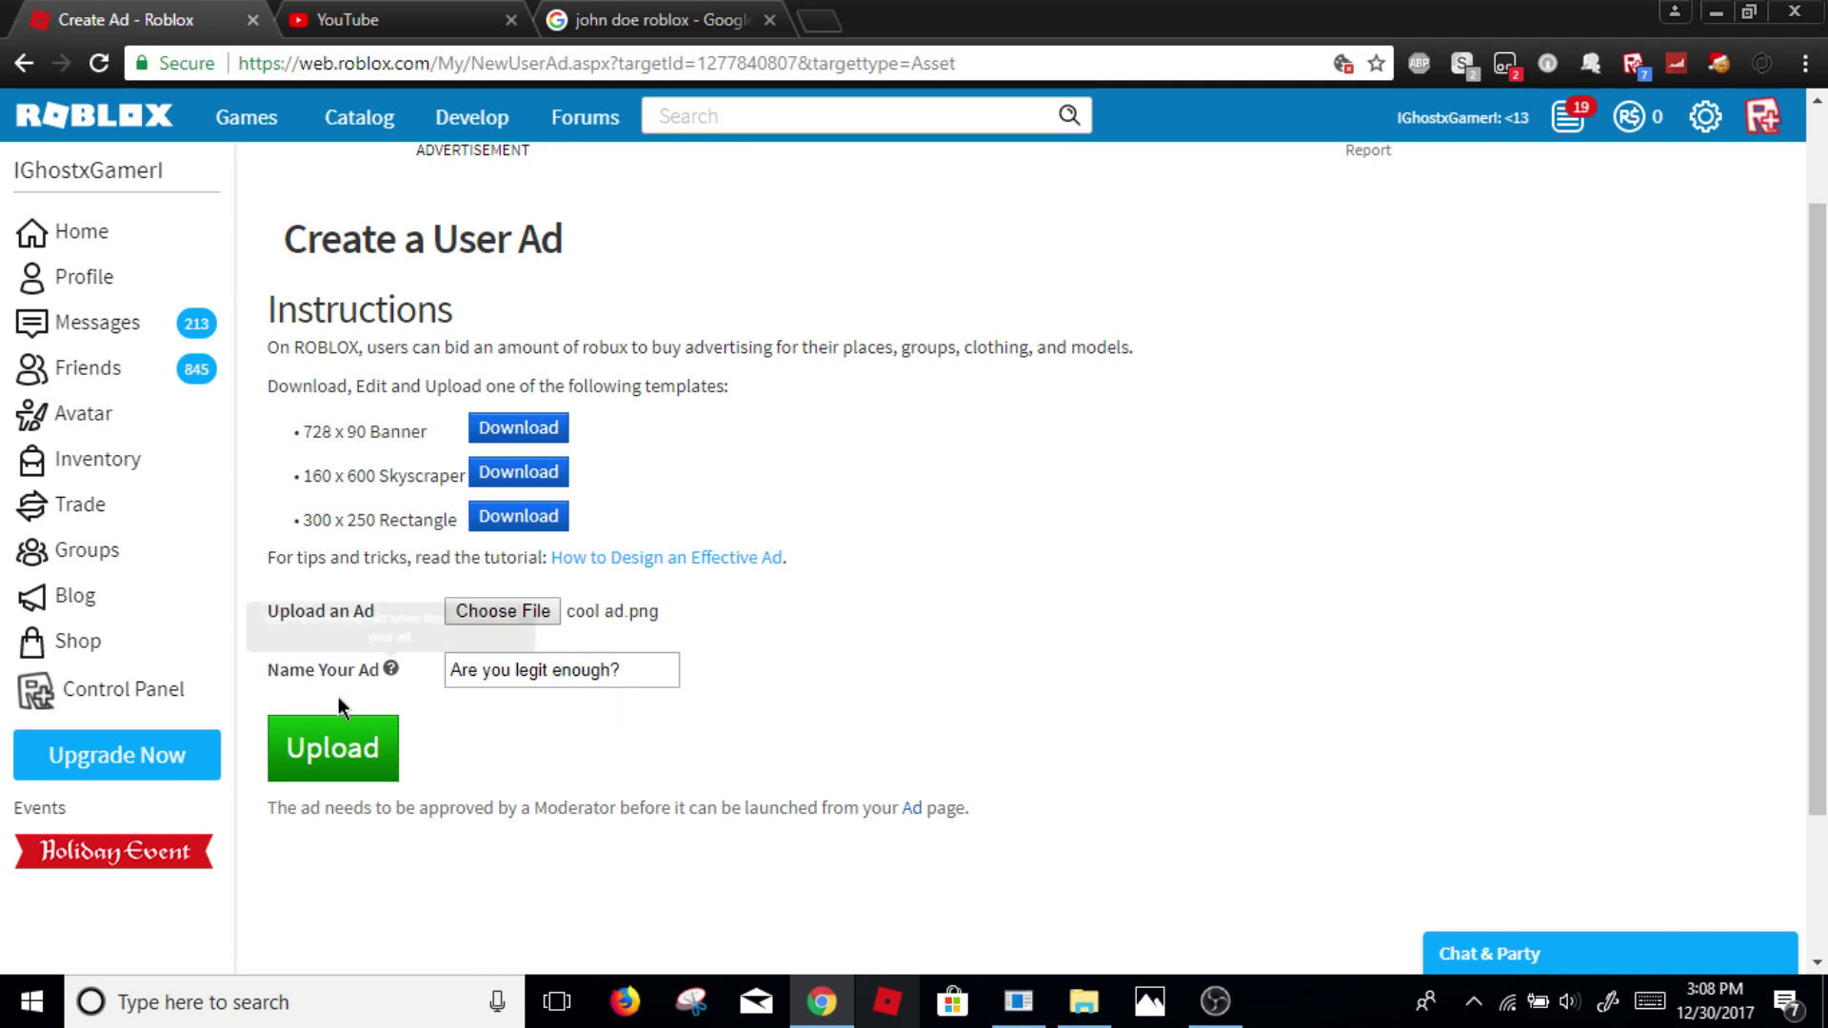
pyautogui.click(345, 770)
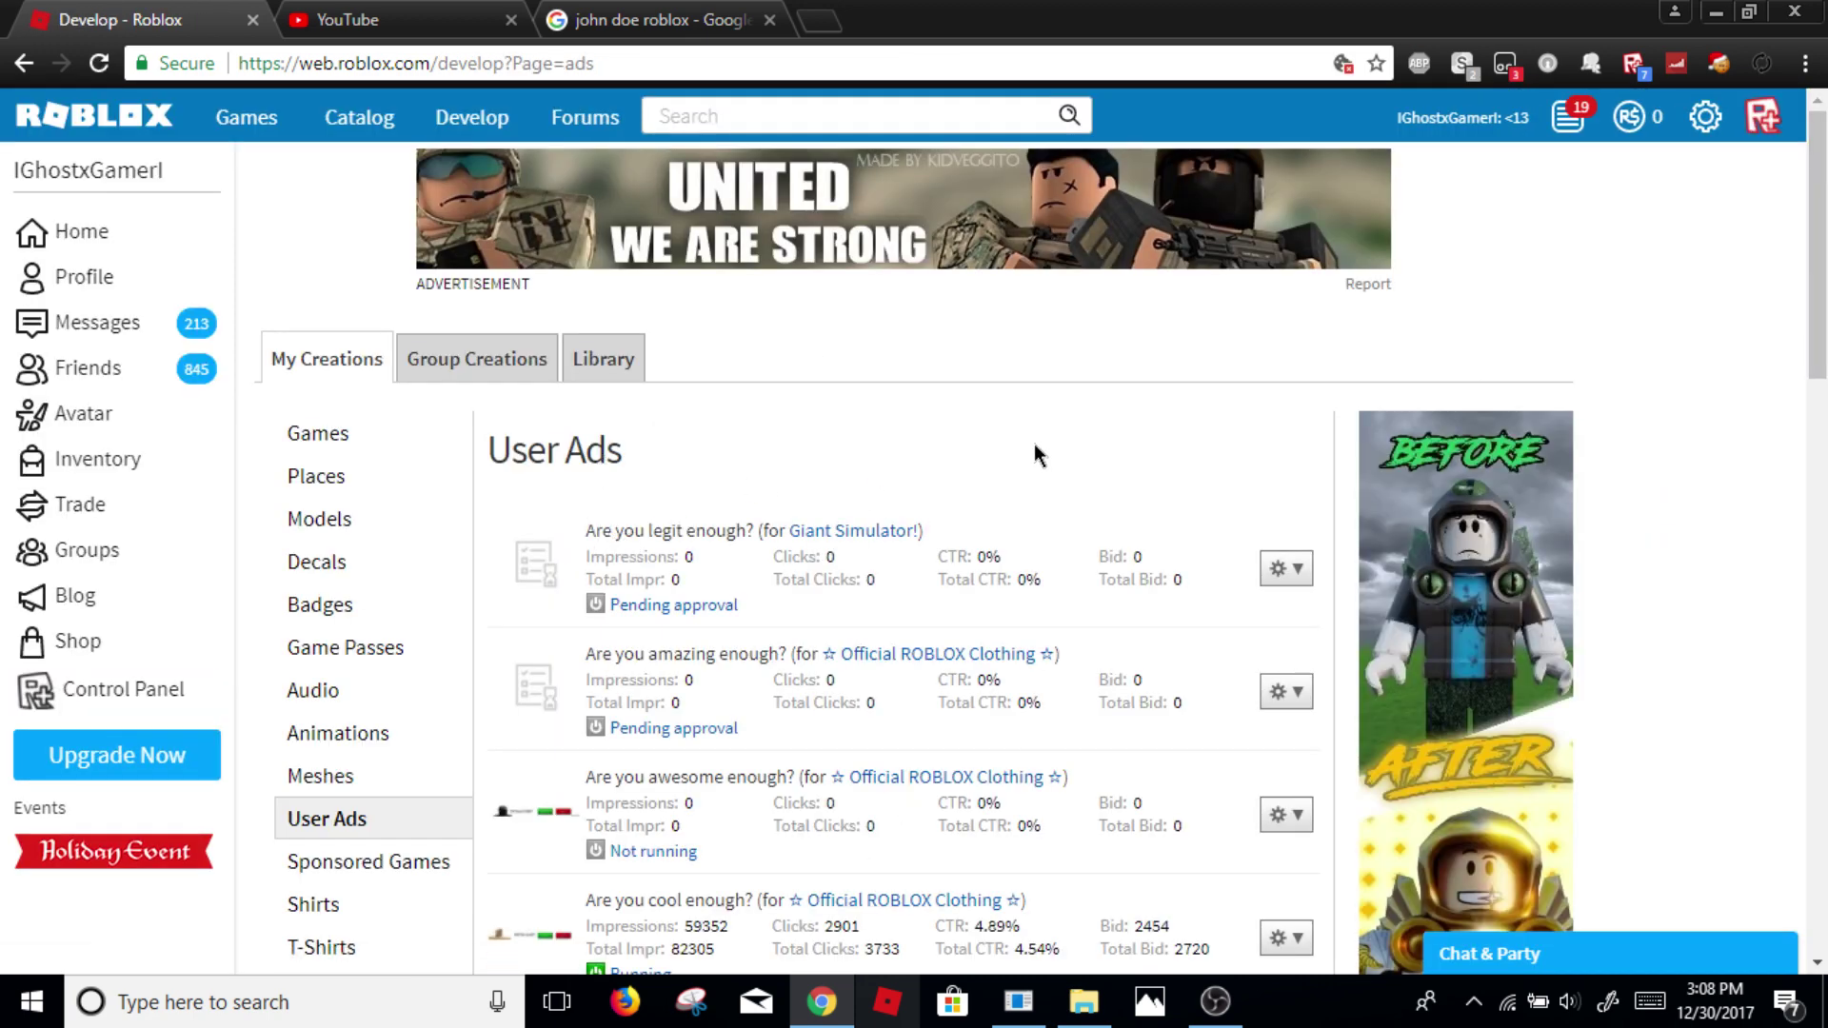
# Step: Scroll the User Ads list to check the new pending ad and the running ad's impressions
pyautogui.scroll(-3, 678, 542)
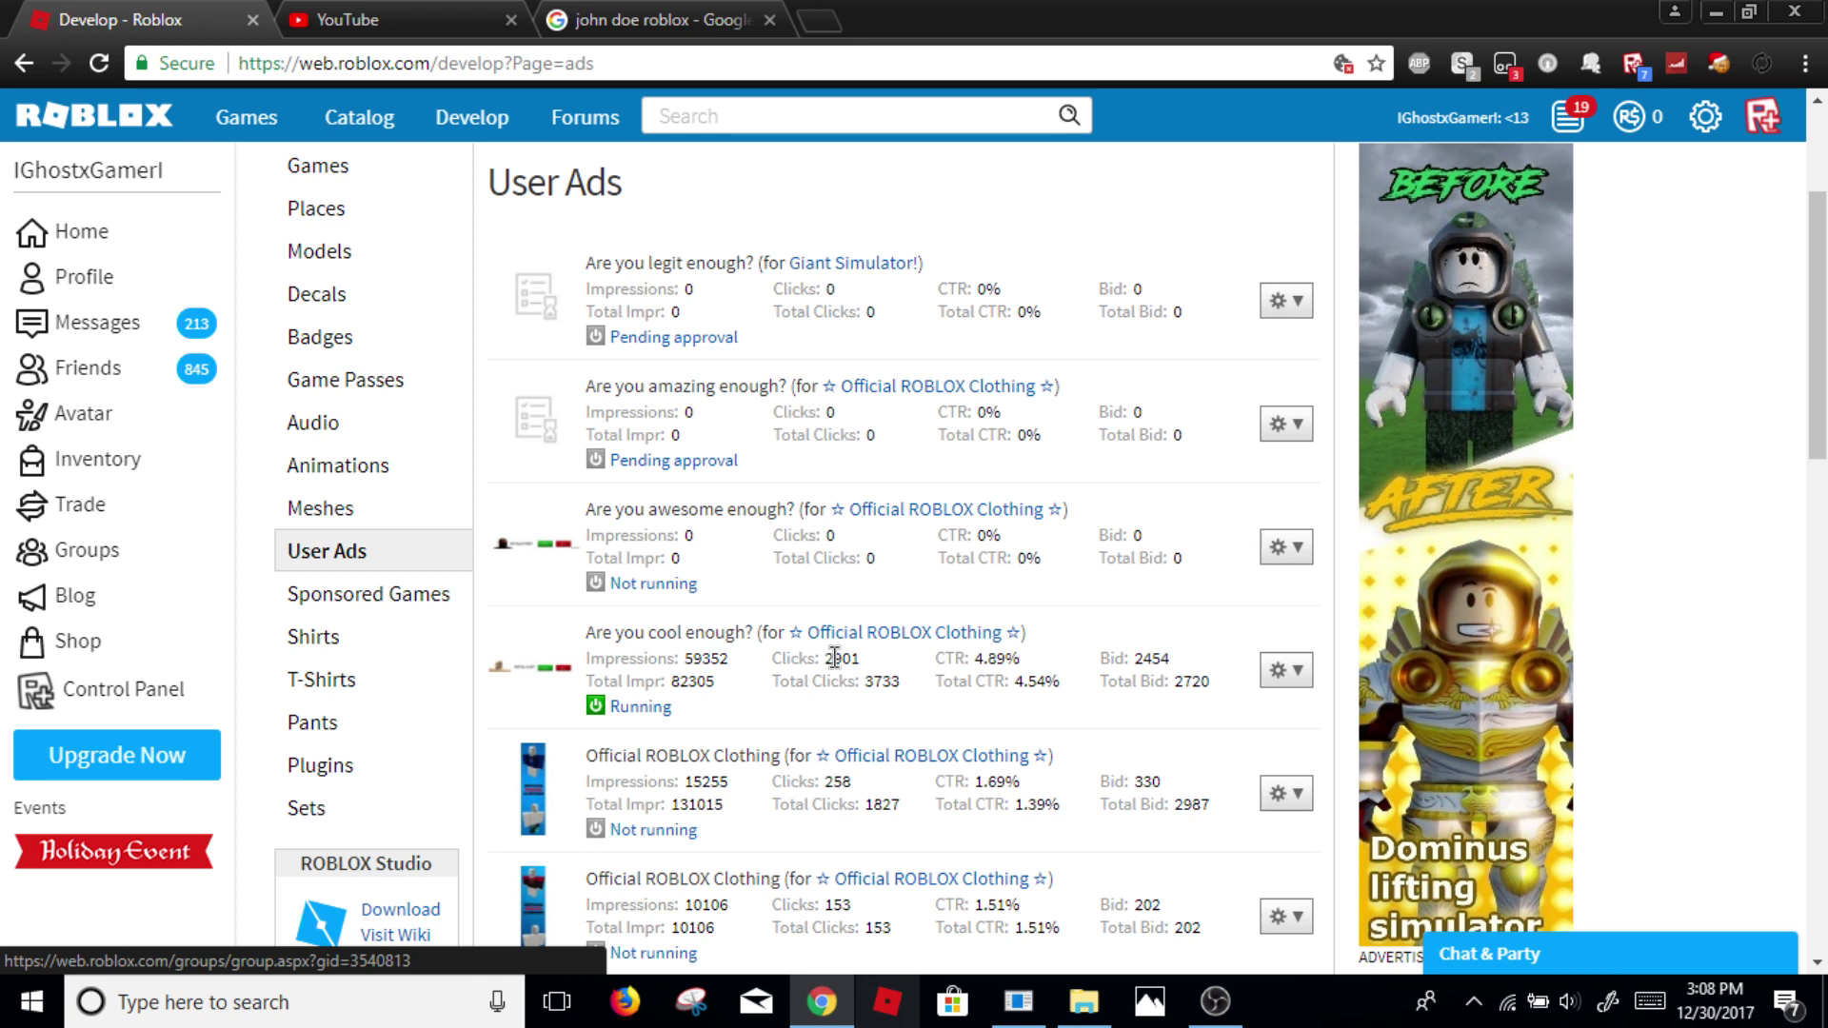
pyautogui.moveTo(800, 658); pyautogui.dragTo(798, 640)
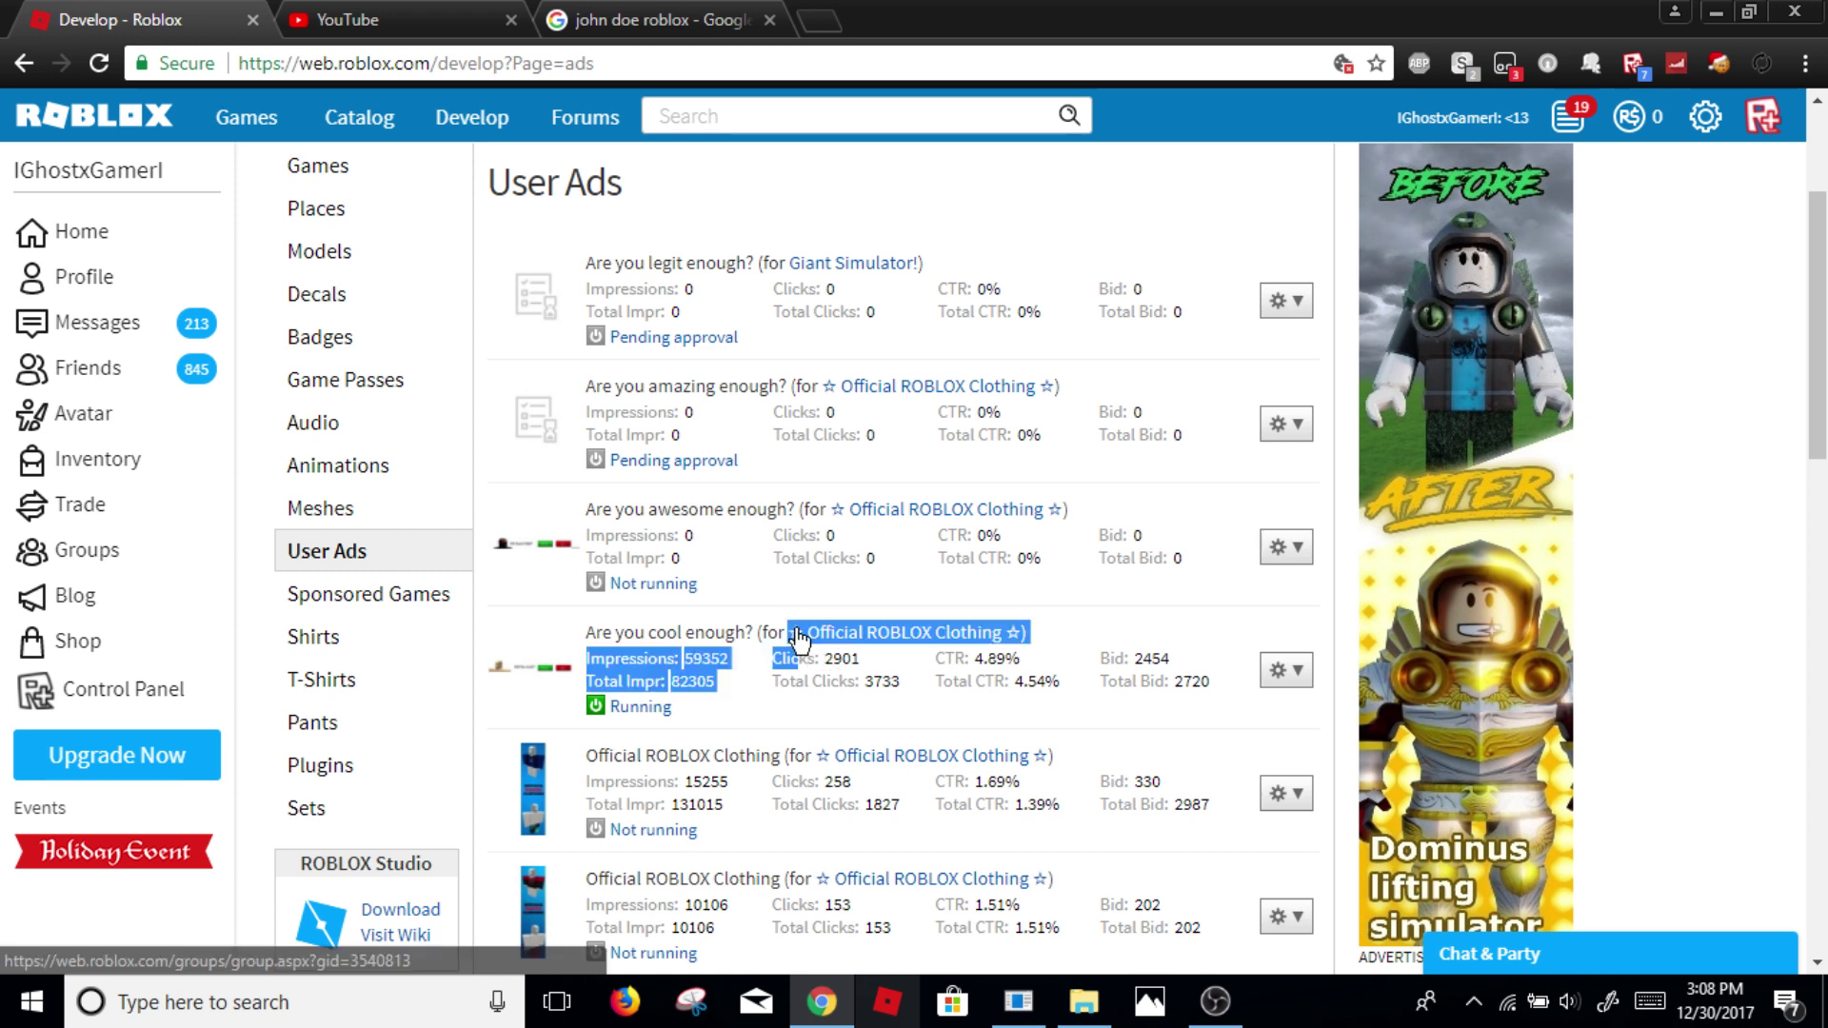
pyautogui.click(944, 648)
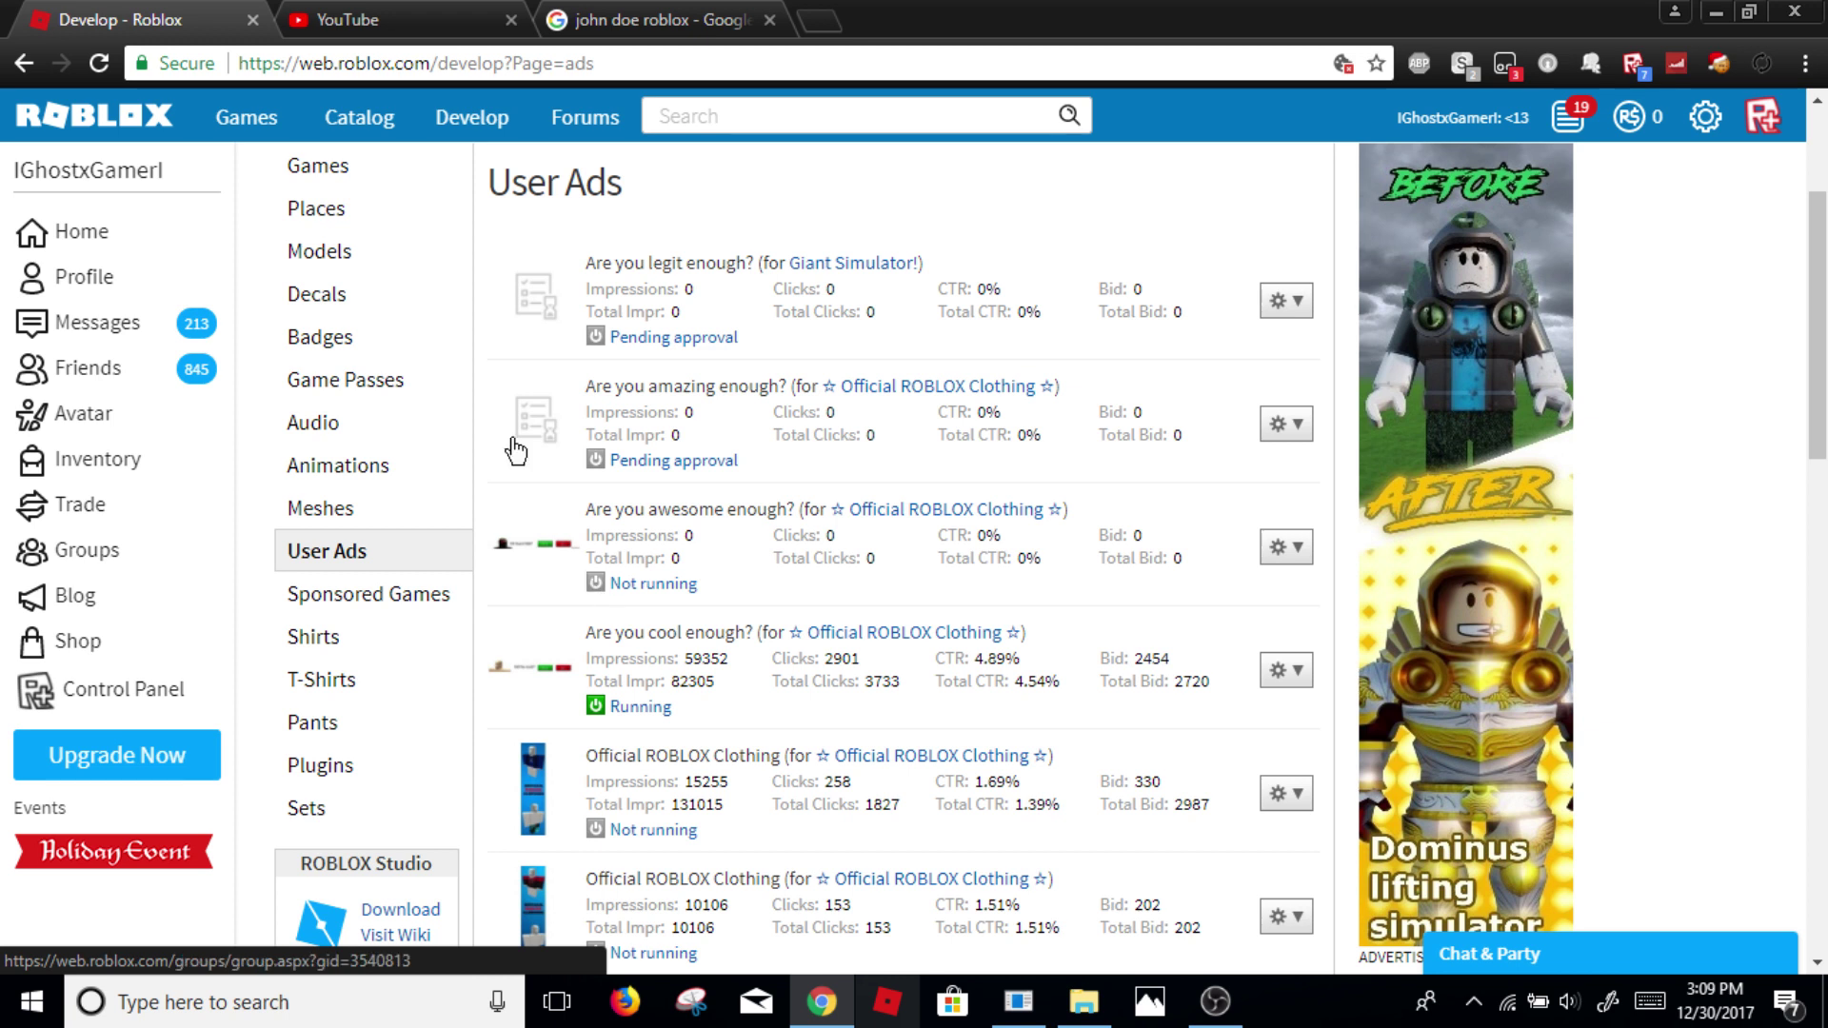
# Step: Enter a 3432432 Robux bid for 'Are you awesome enough?', review it, then cancel
pyautogui.click(599, 585)
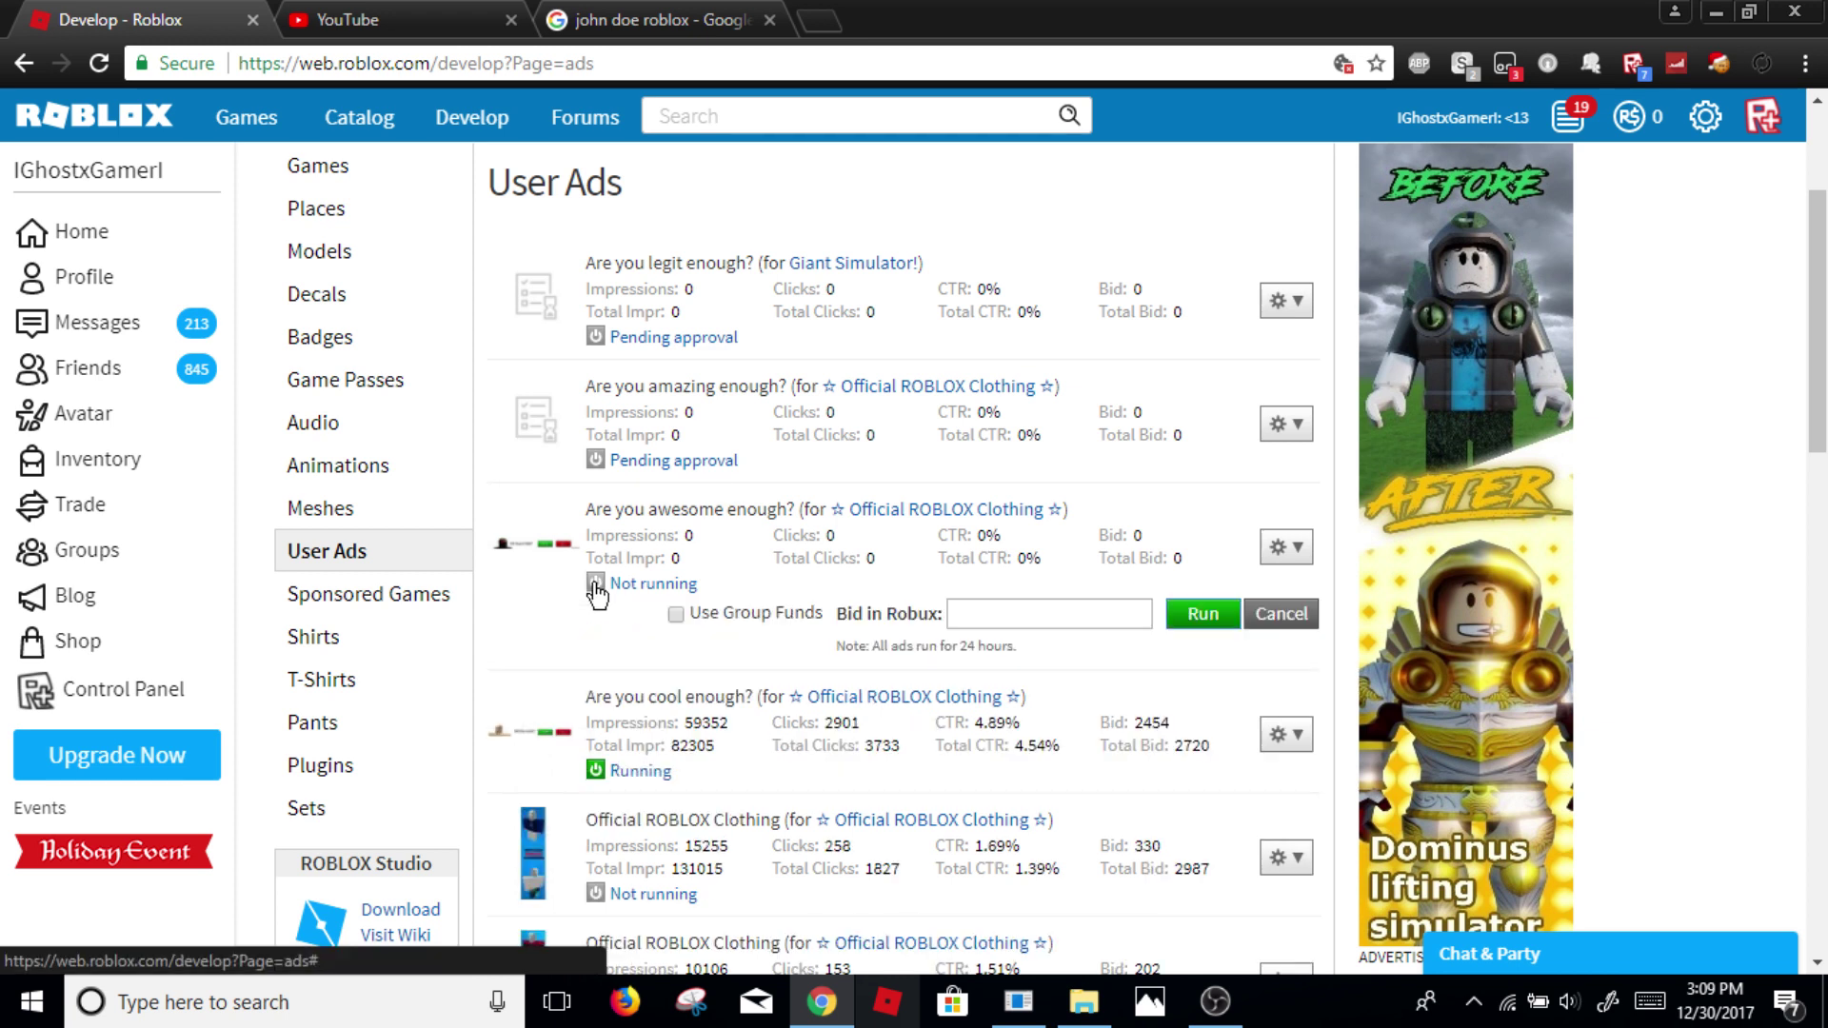
pyautogui.click(984, 620)
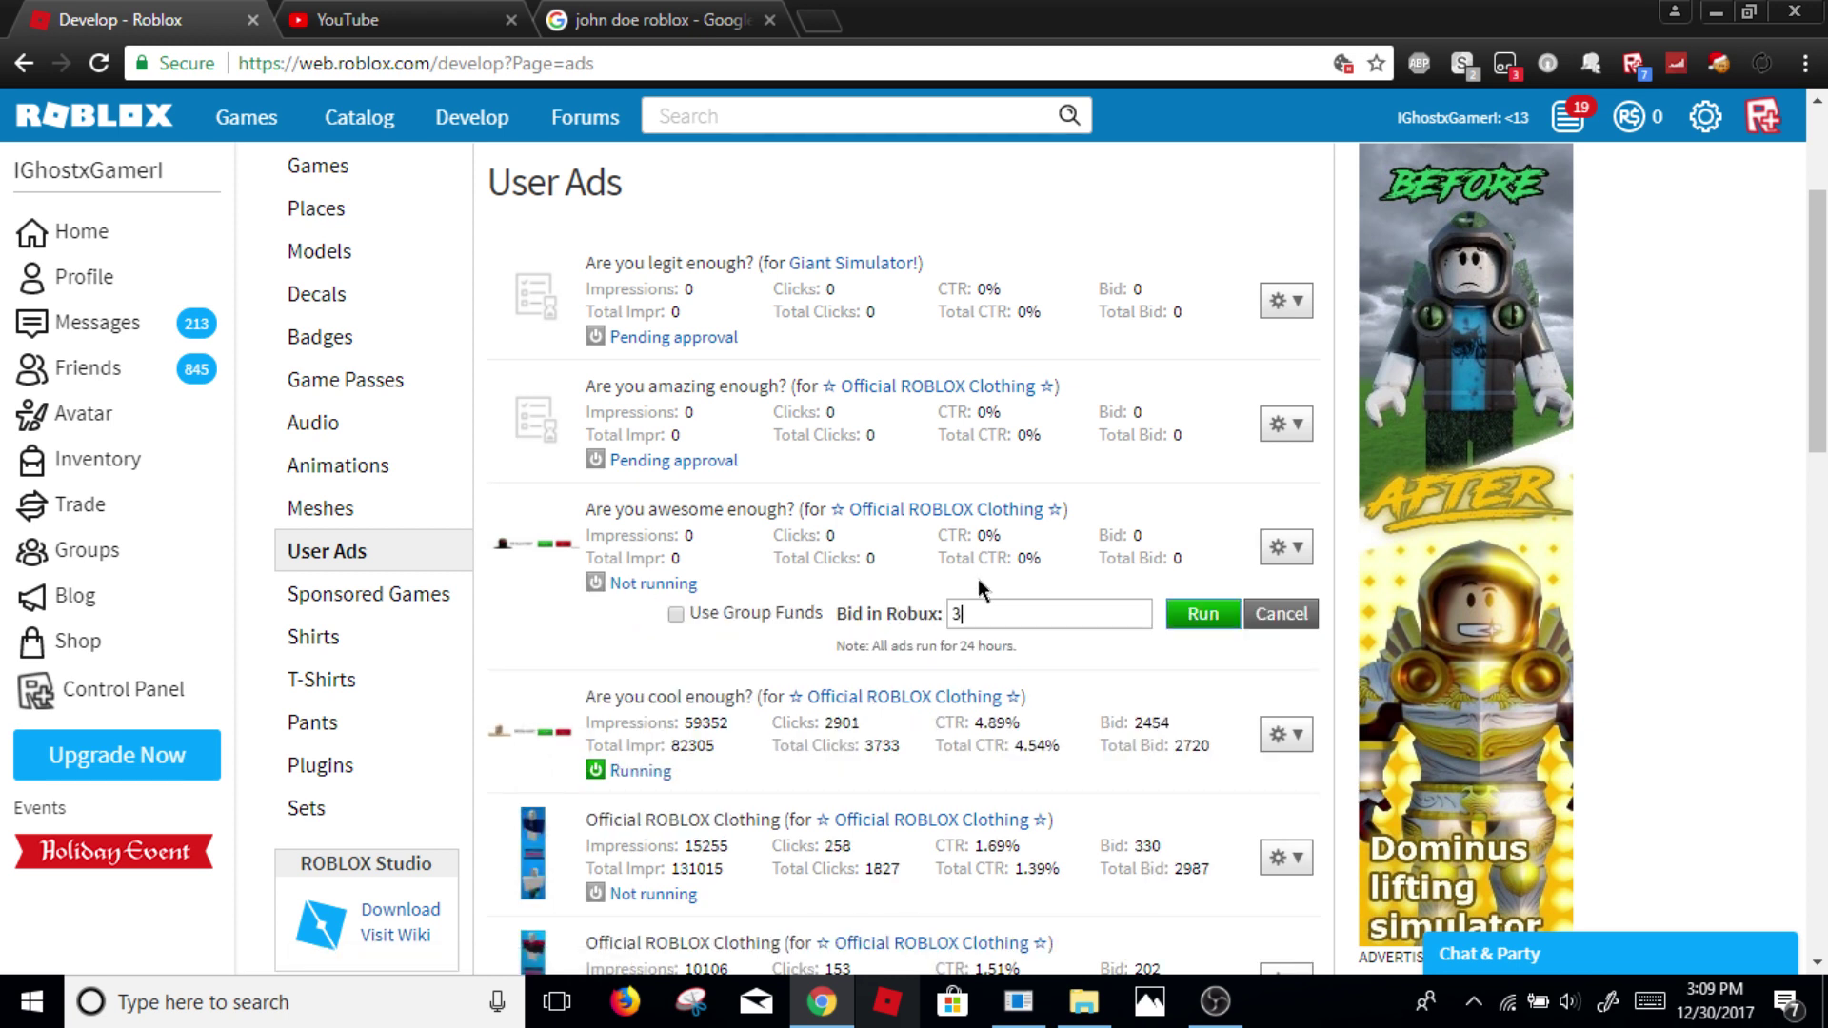
pyautogui.write('3432432')
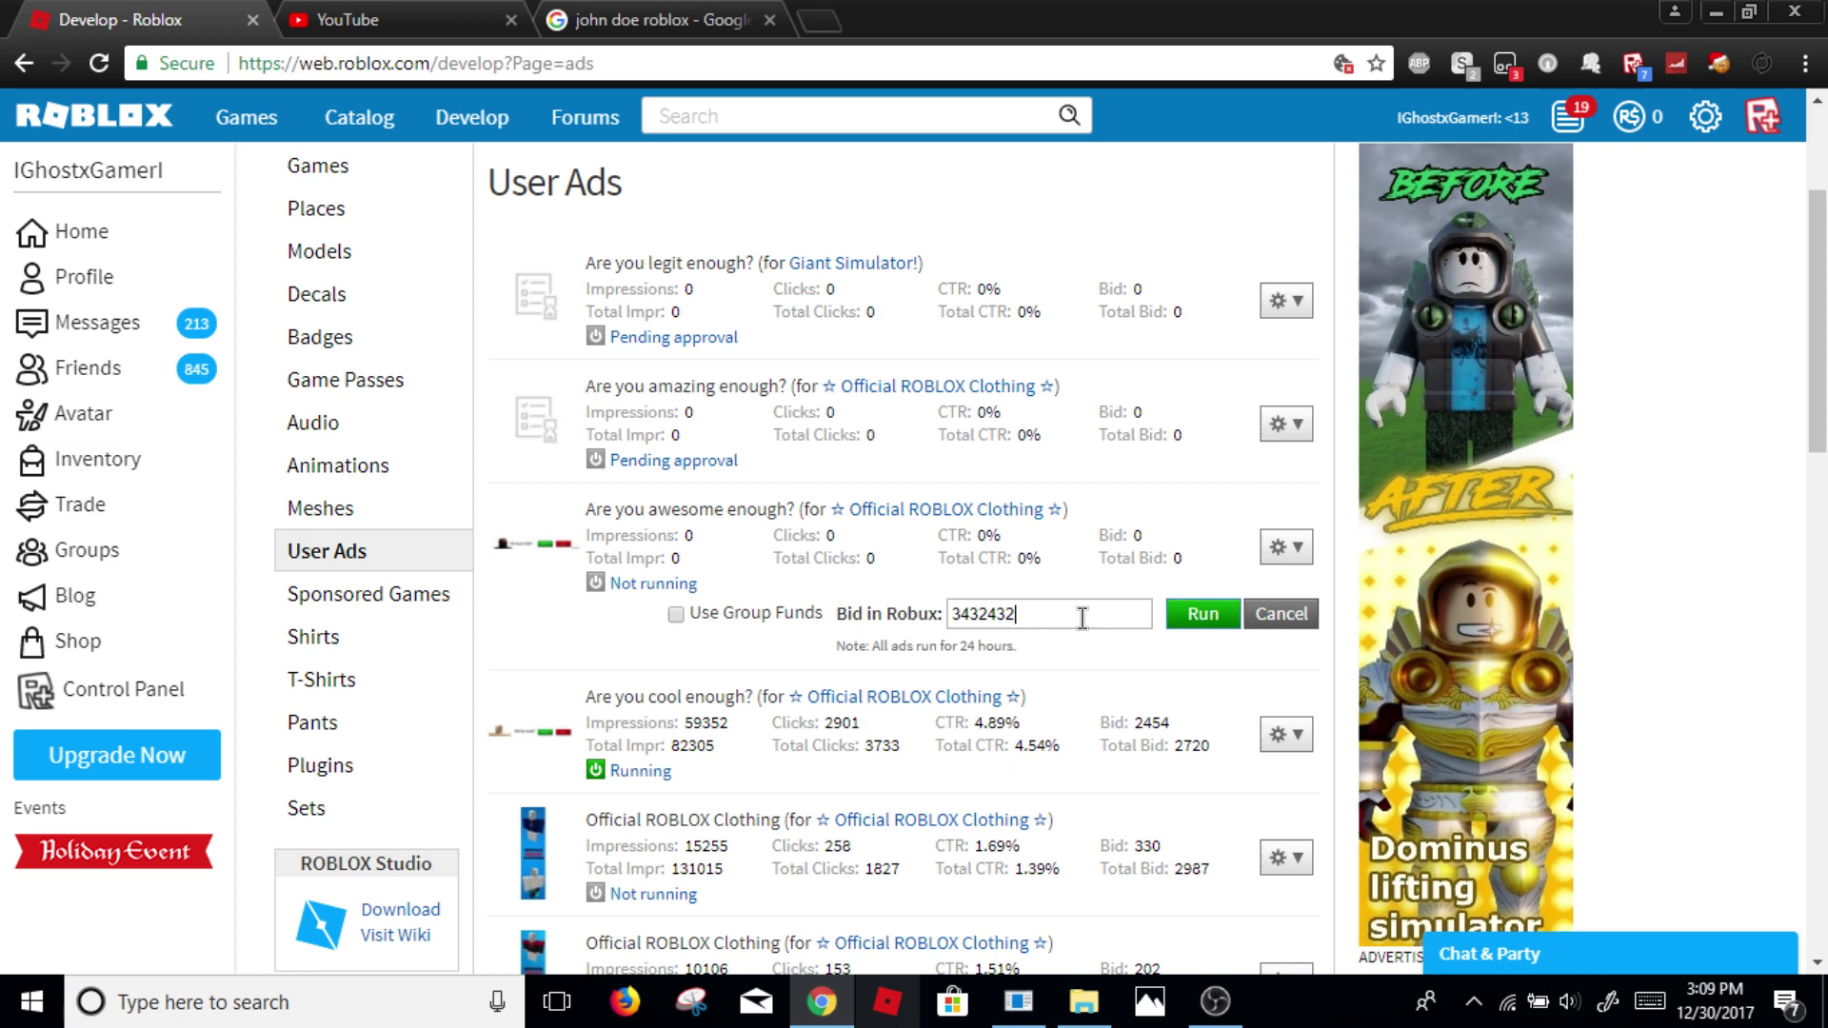
pyautogui.click(1218, 628)
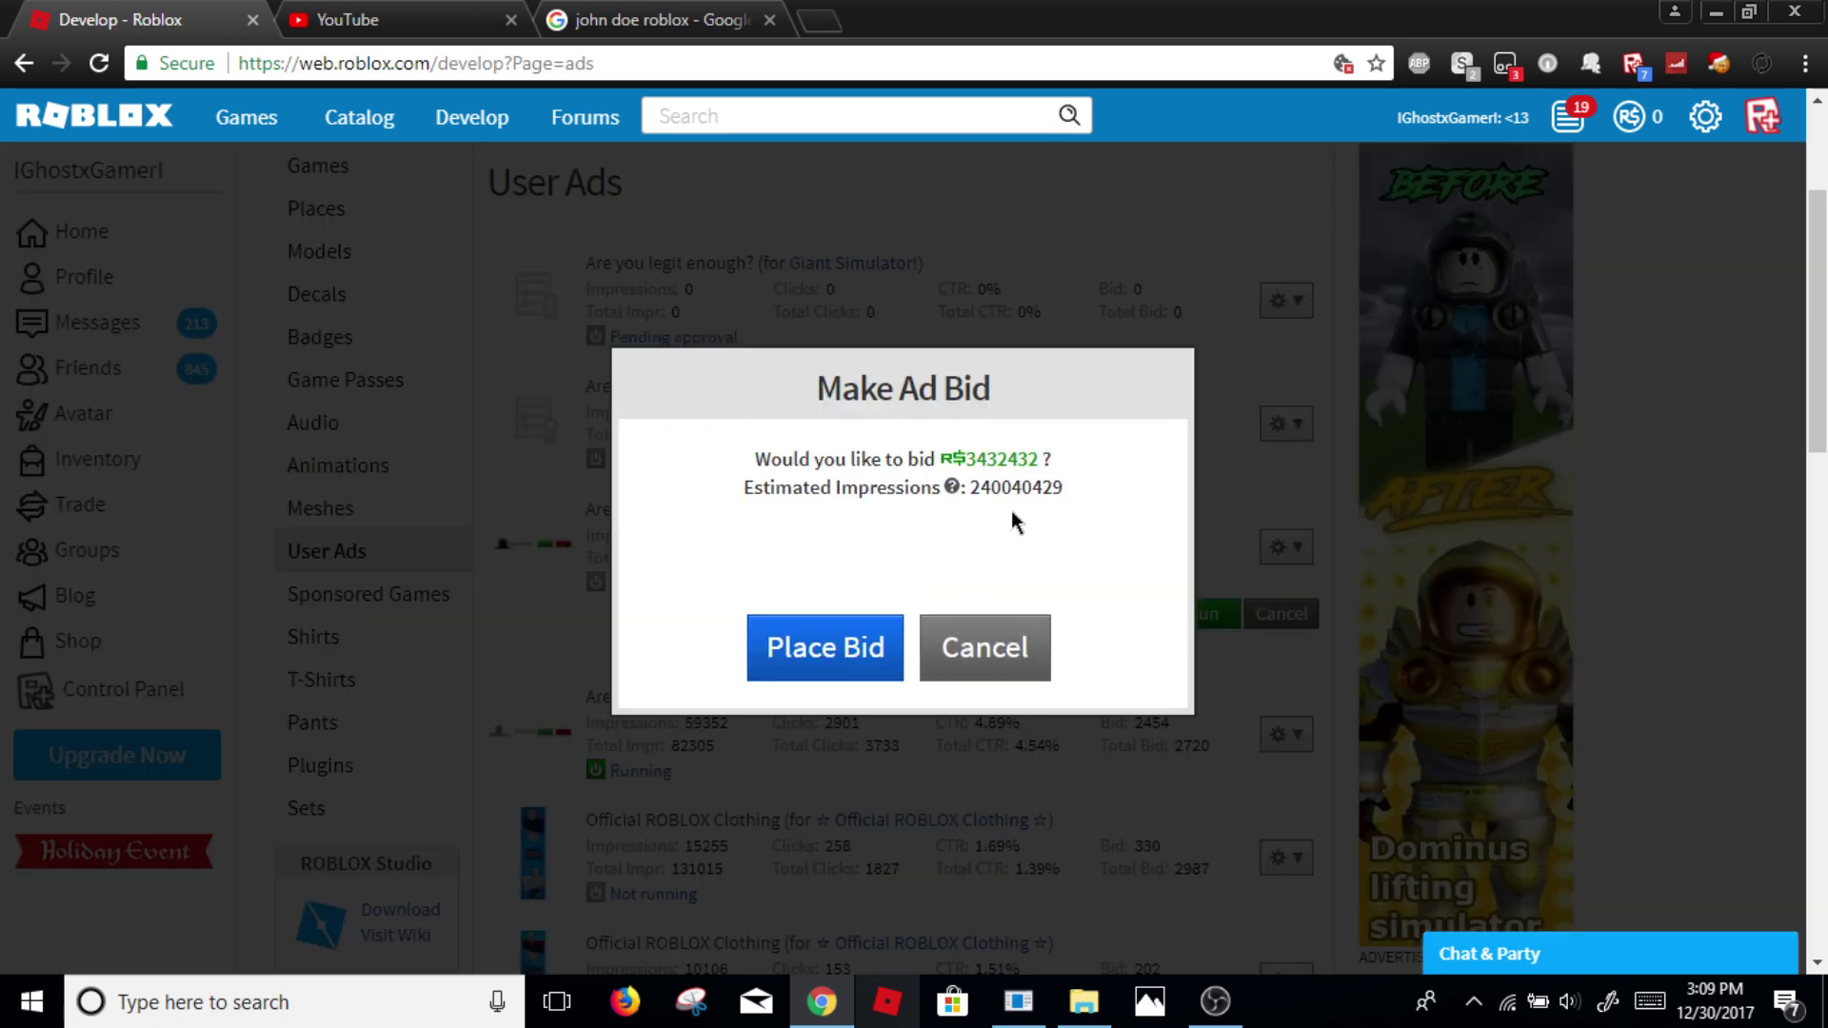
pyautogui.moveTo(965, 486); pyautogui.dragTo(1087, 497)
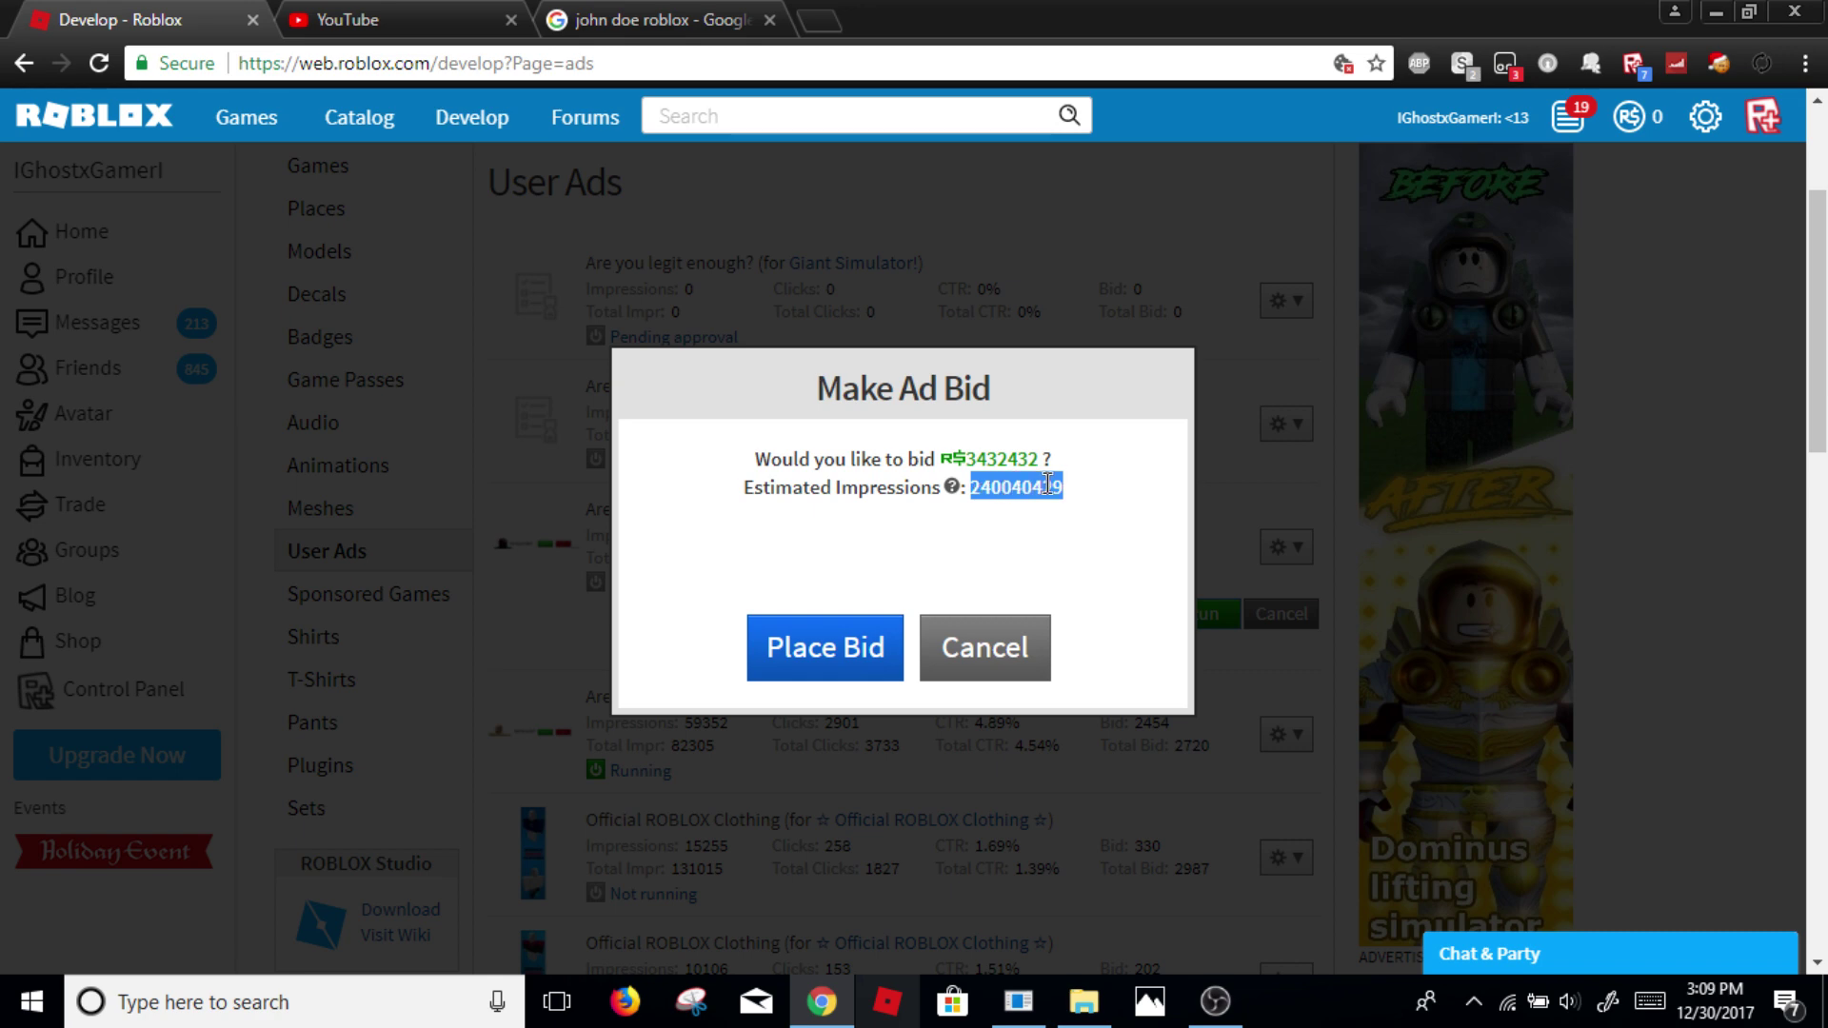
pyautogui.click(968, 647)
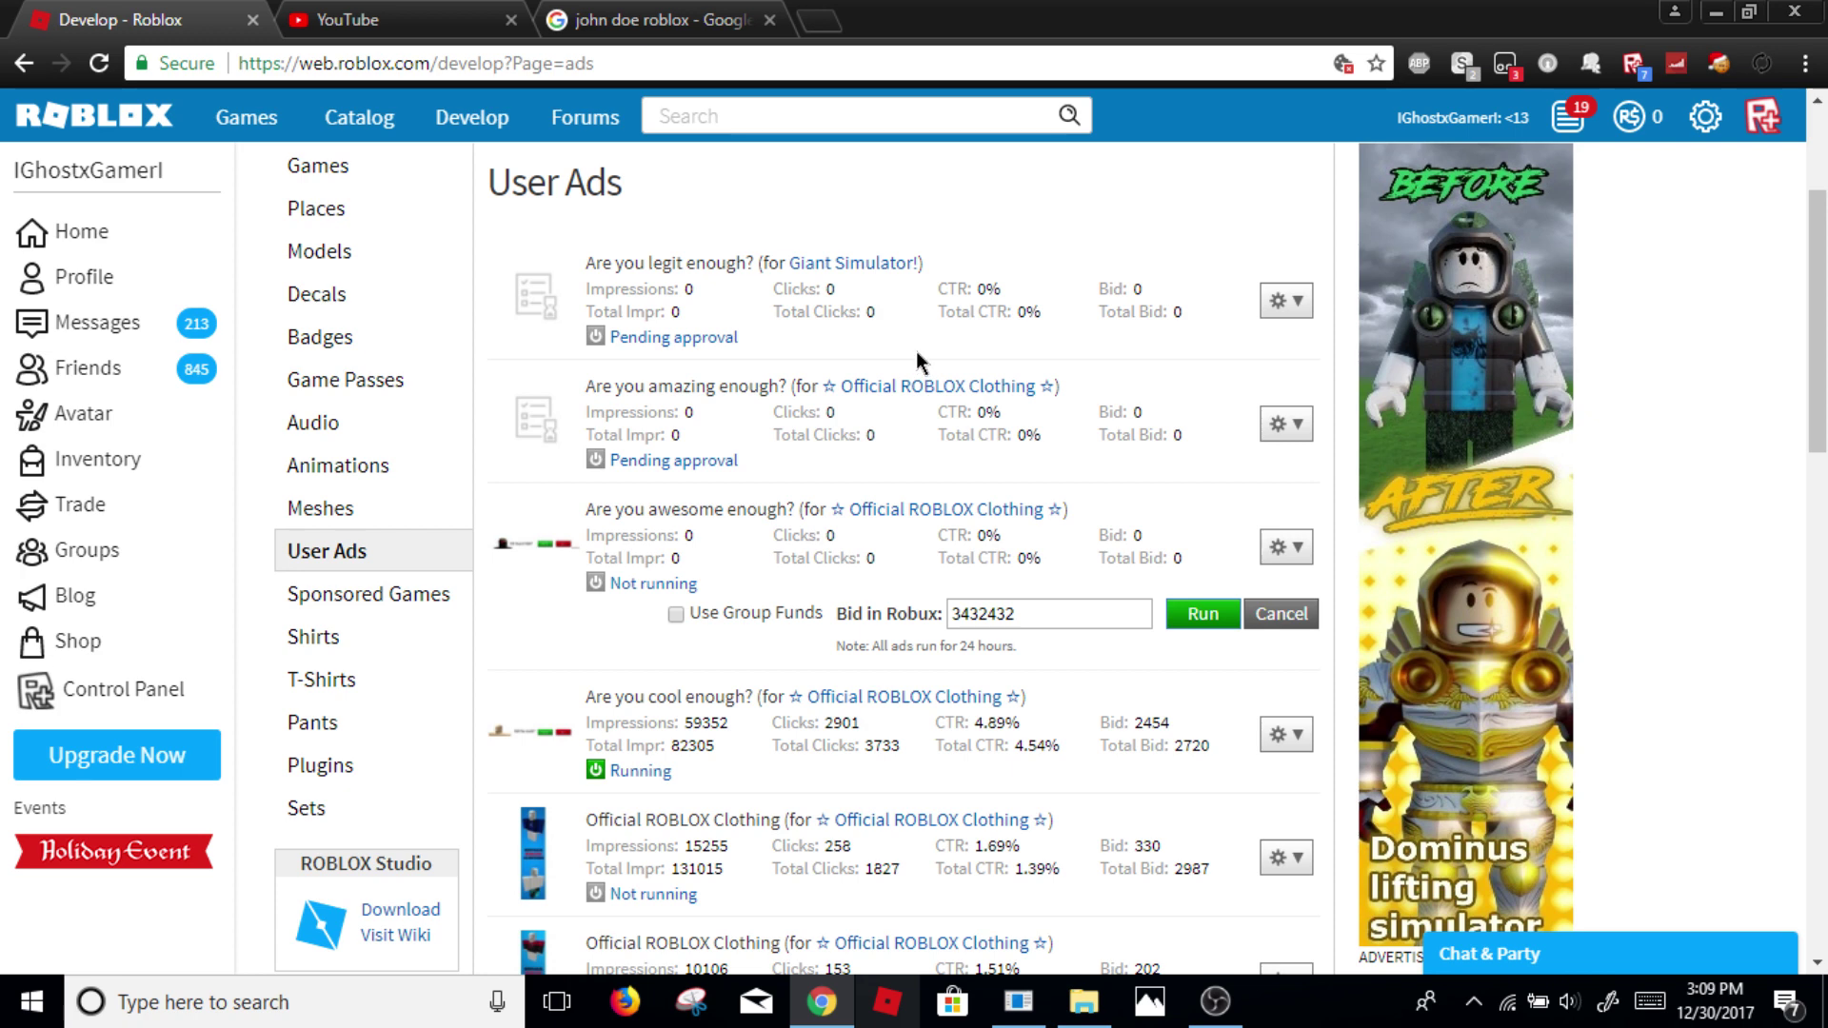
# Step: Start a user ad for the Official ROBLOX Clothing group, closing the file picker unused
pyautogui.click(126, 561)
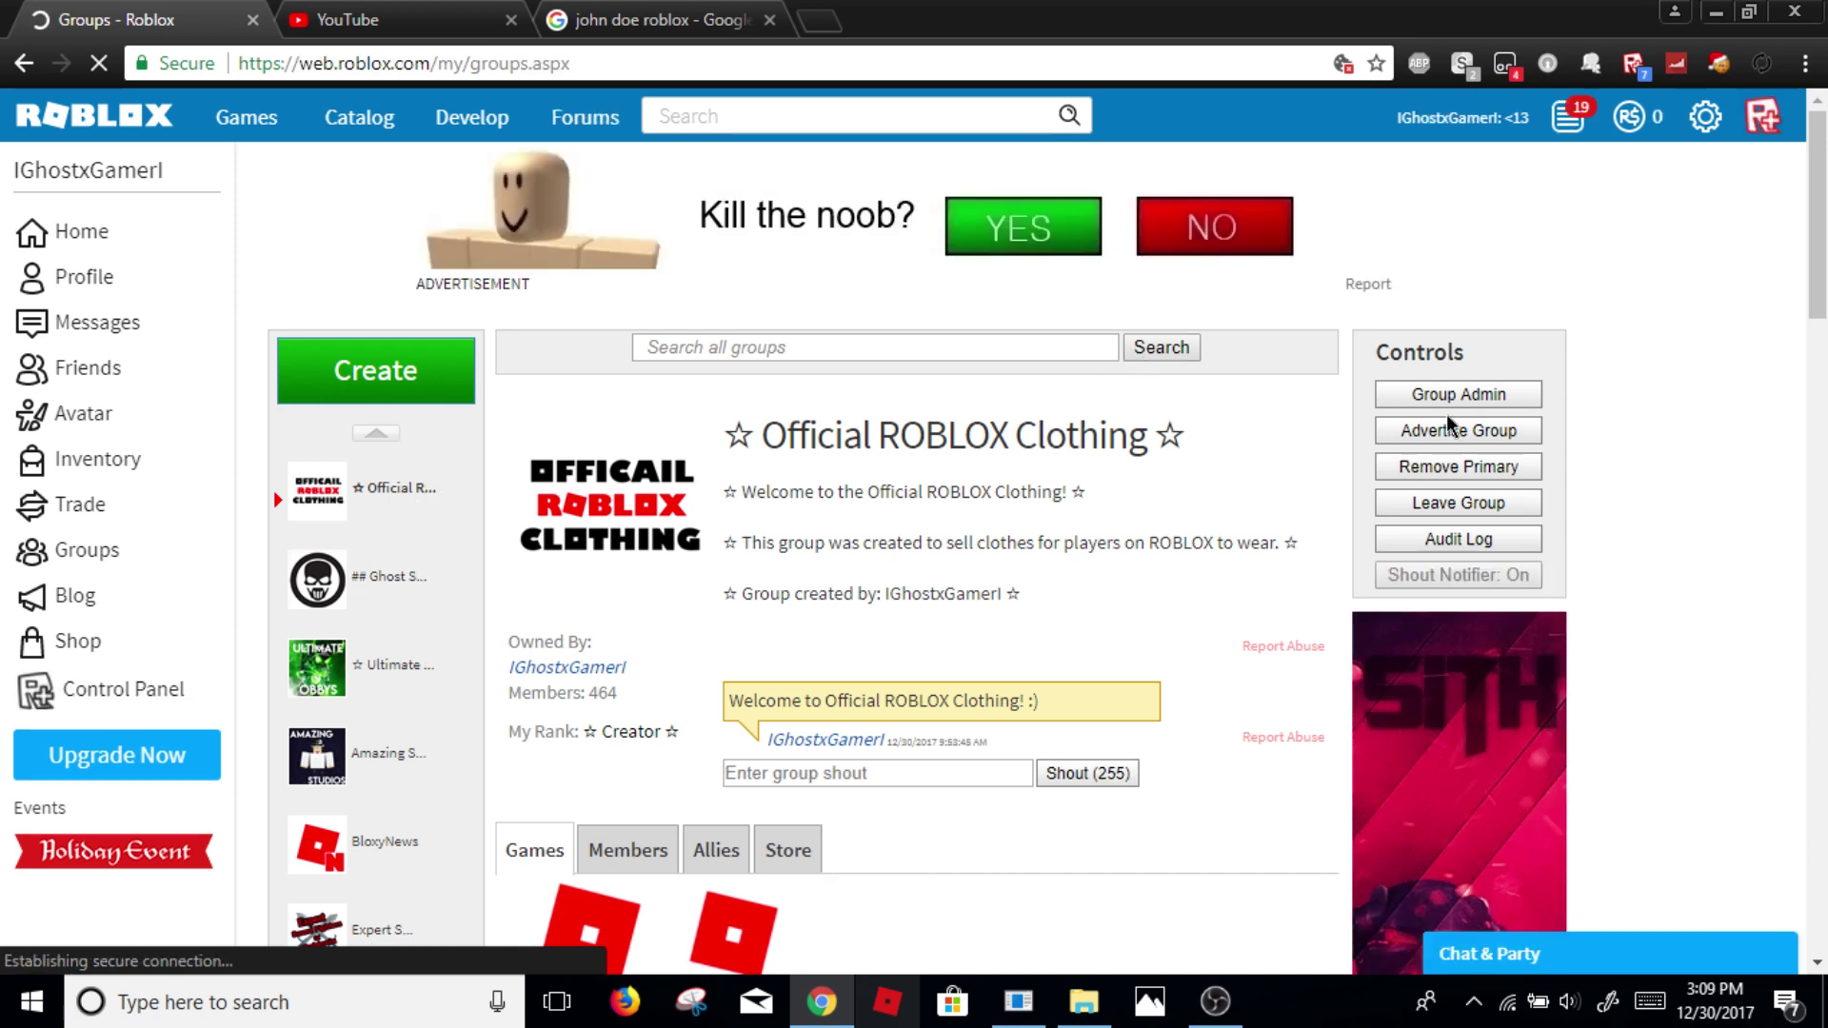
pyautogui.click(1456, 433)
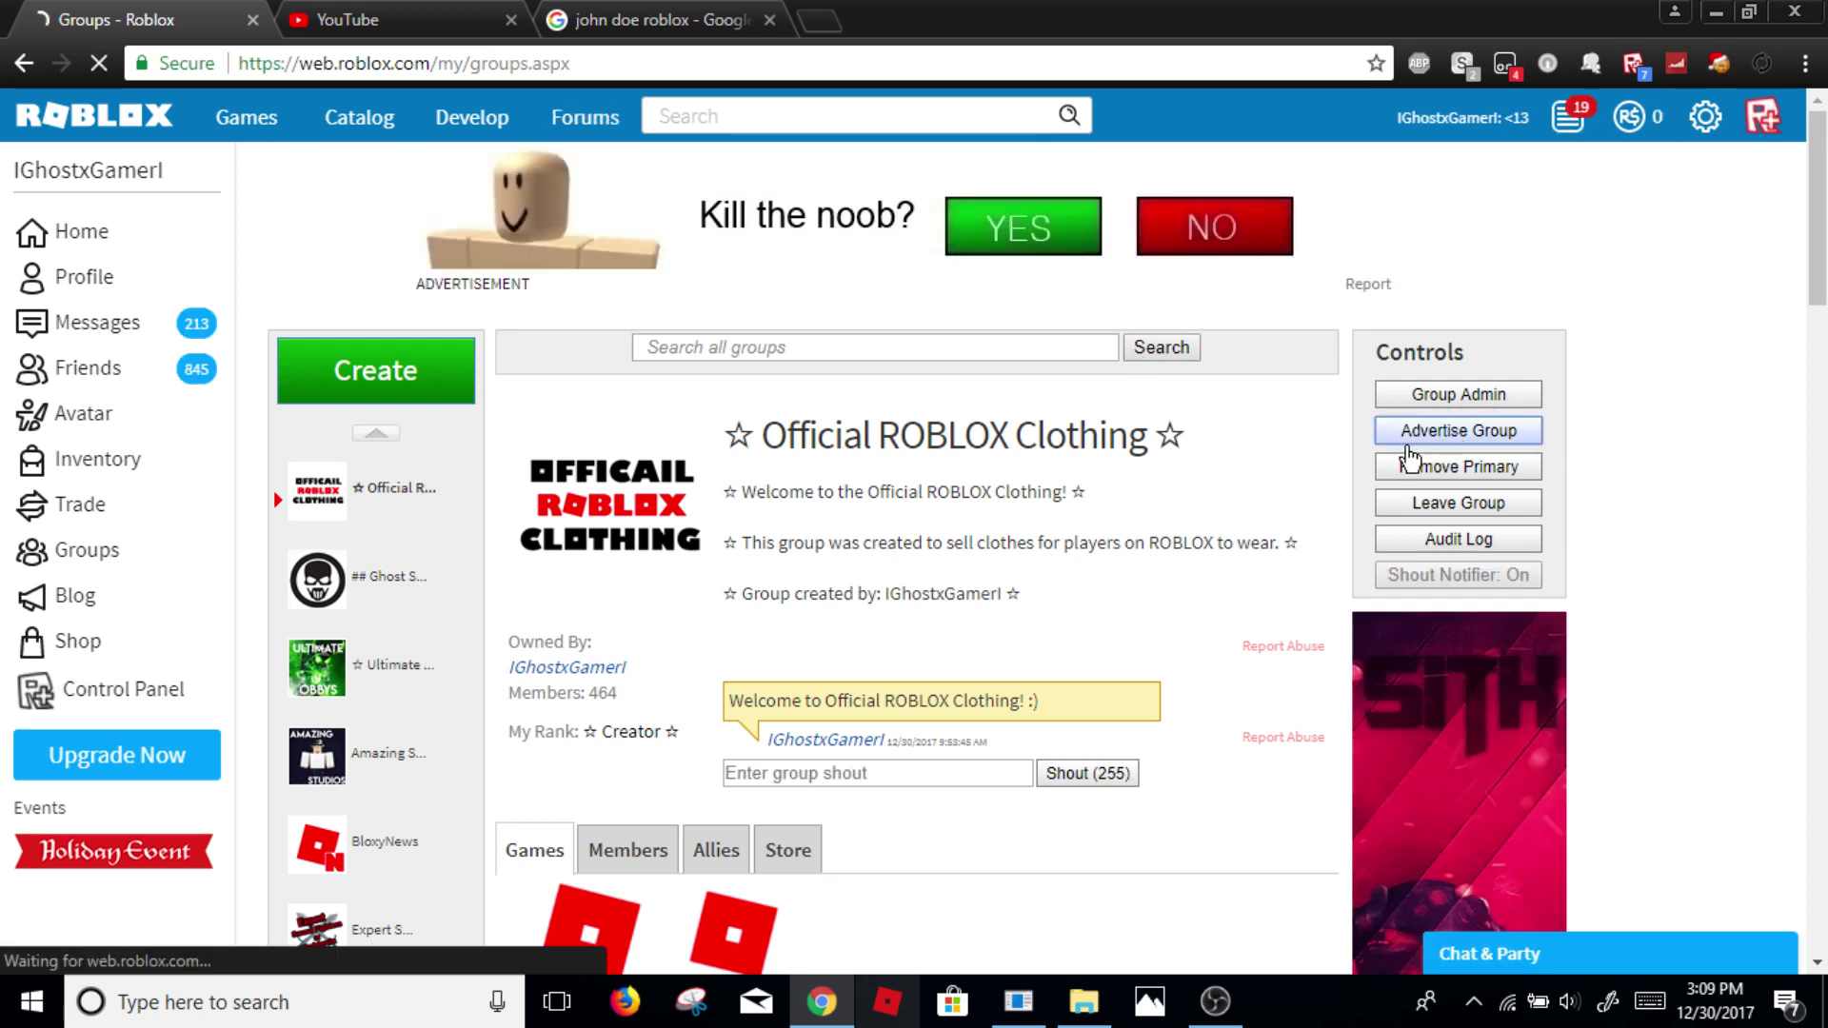
pyautogui.click(507, 740)
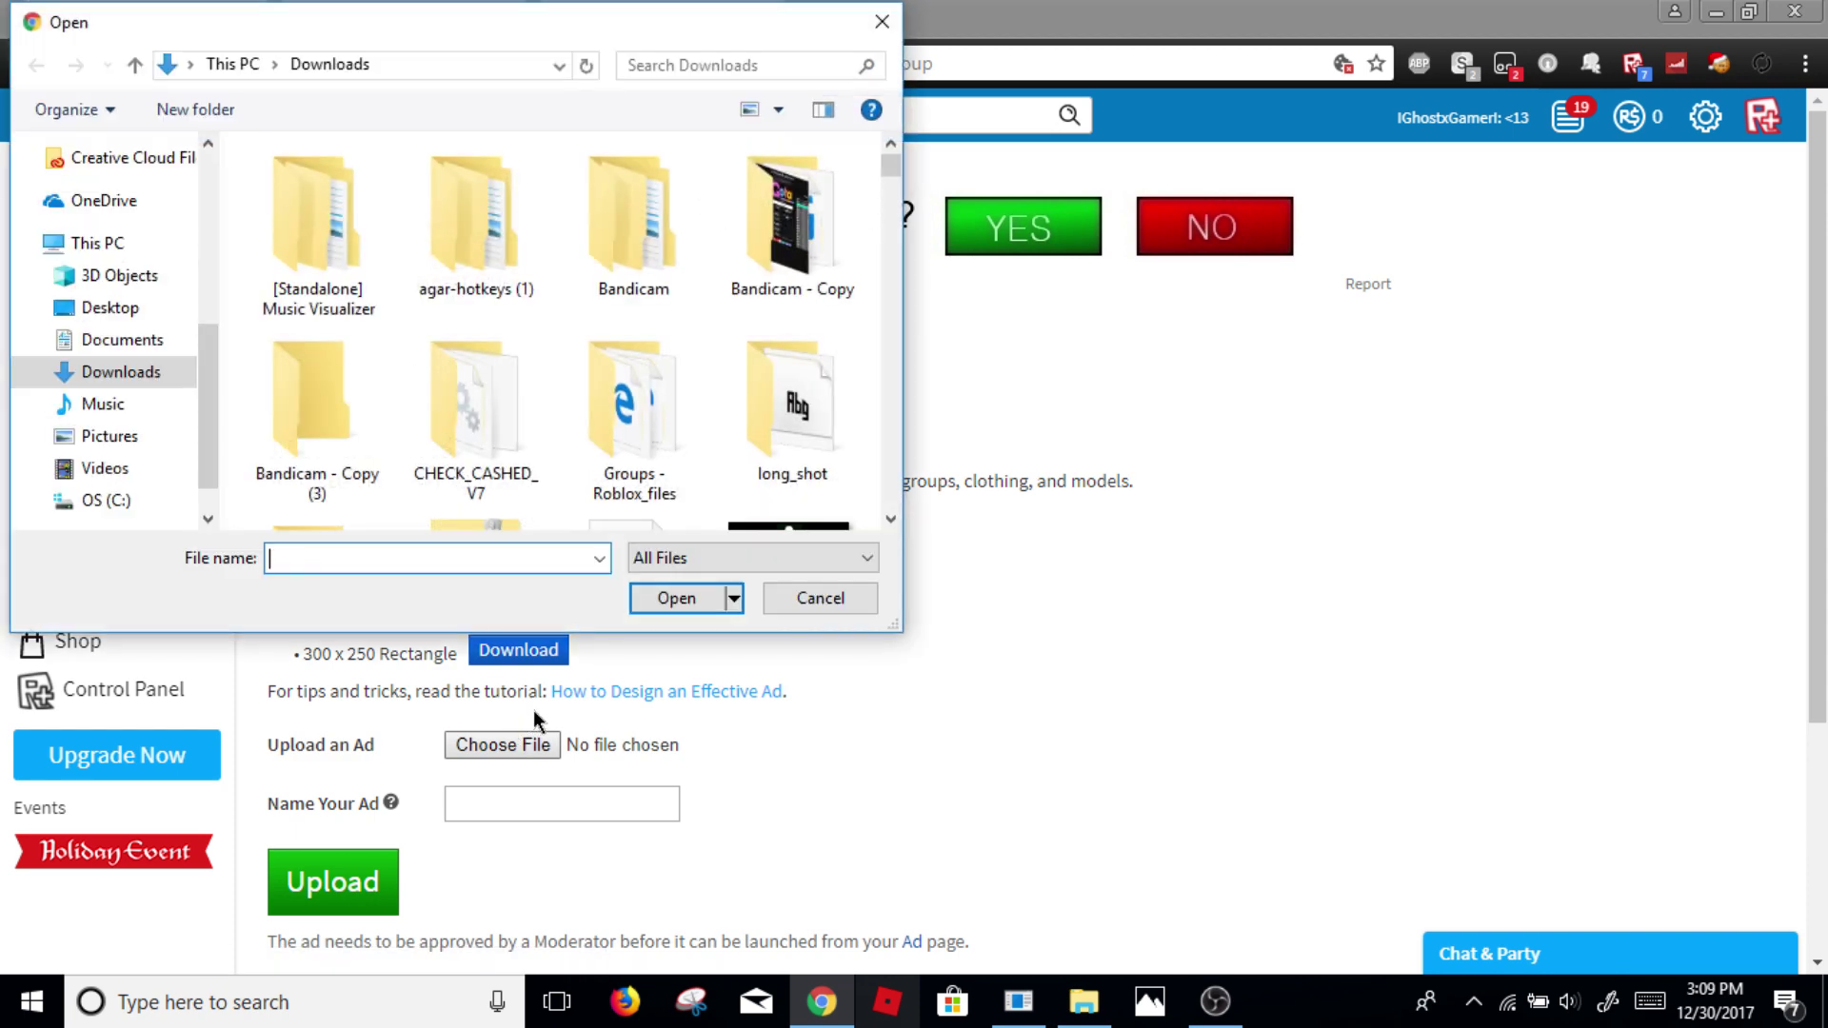
pyautogui.scroll(-10, 645, 373)
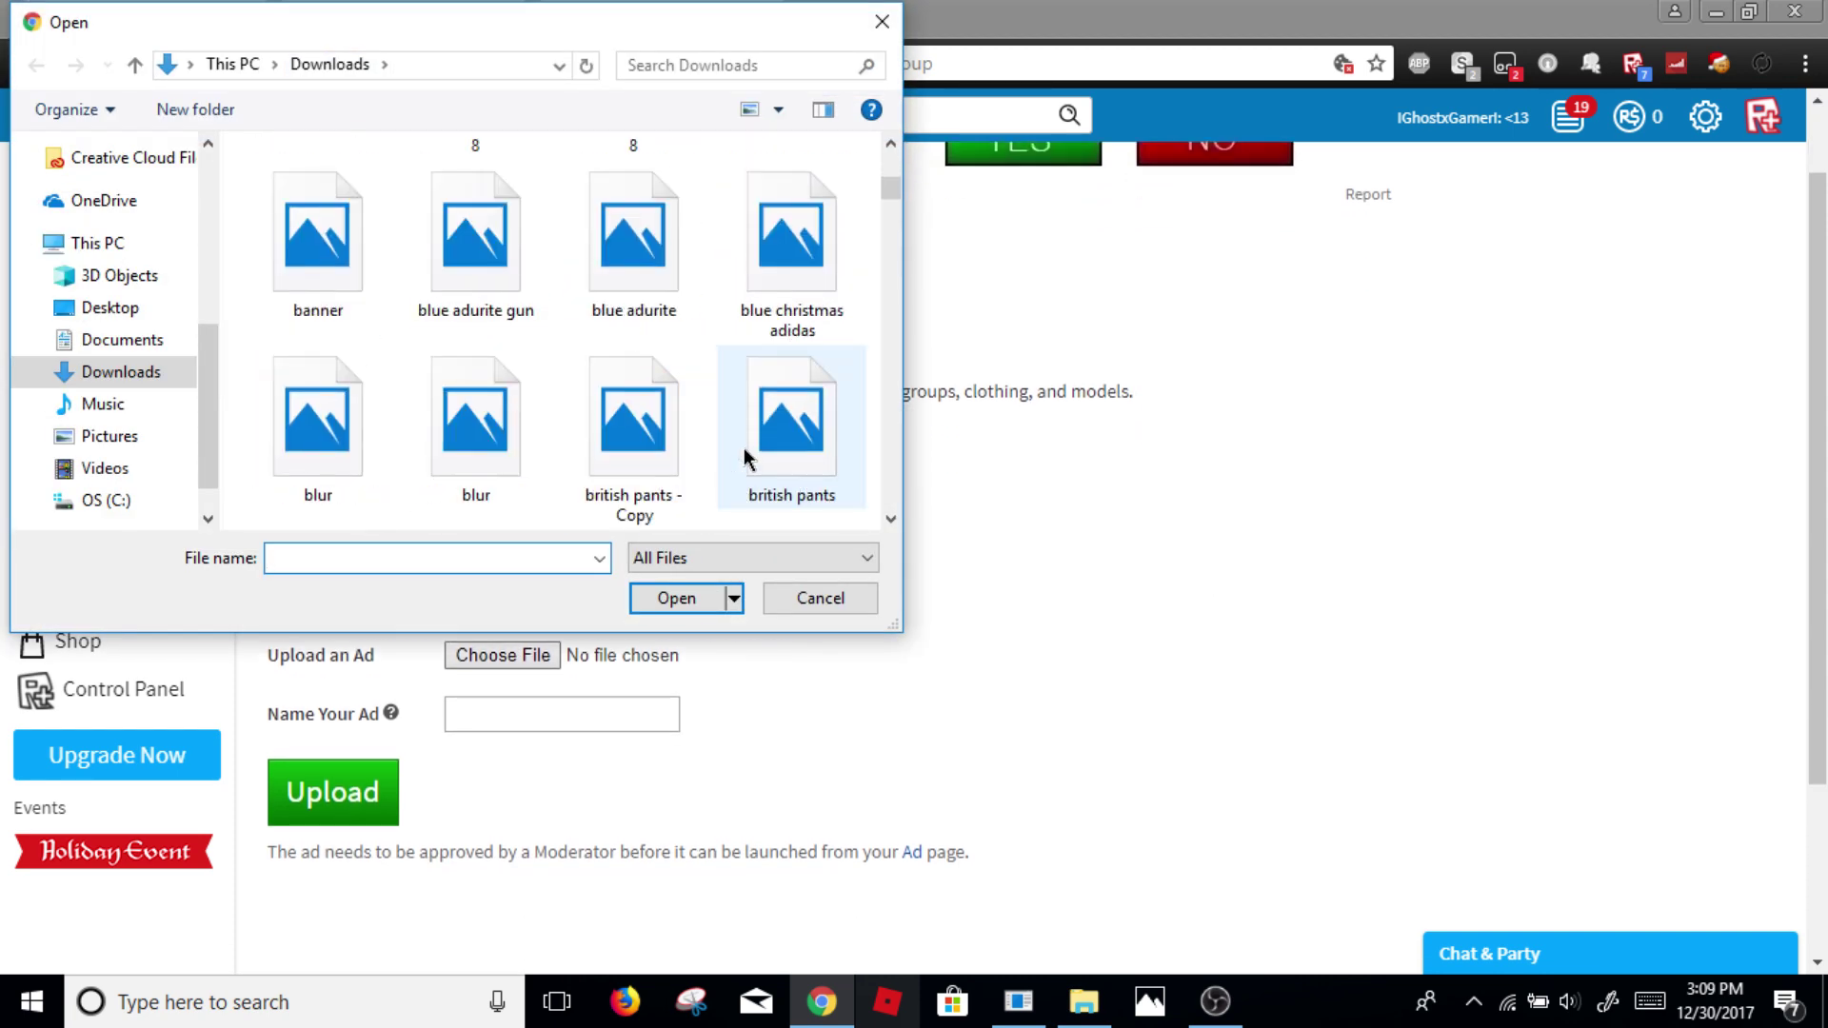
pyautogui.click(819, 598)
pyautogui.scroll(-1, 490, 583)
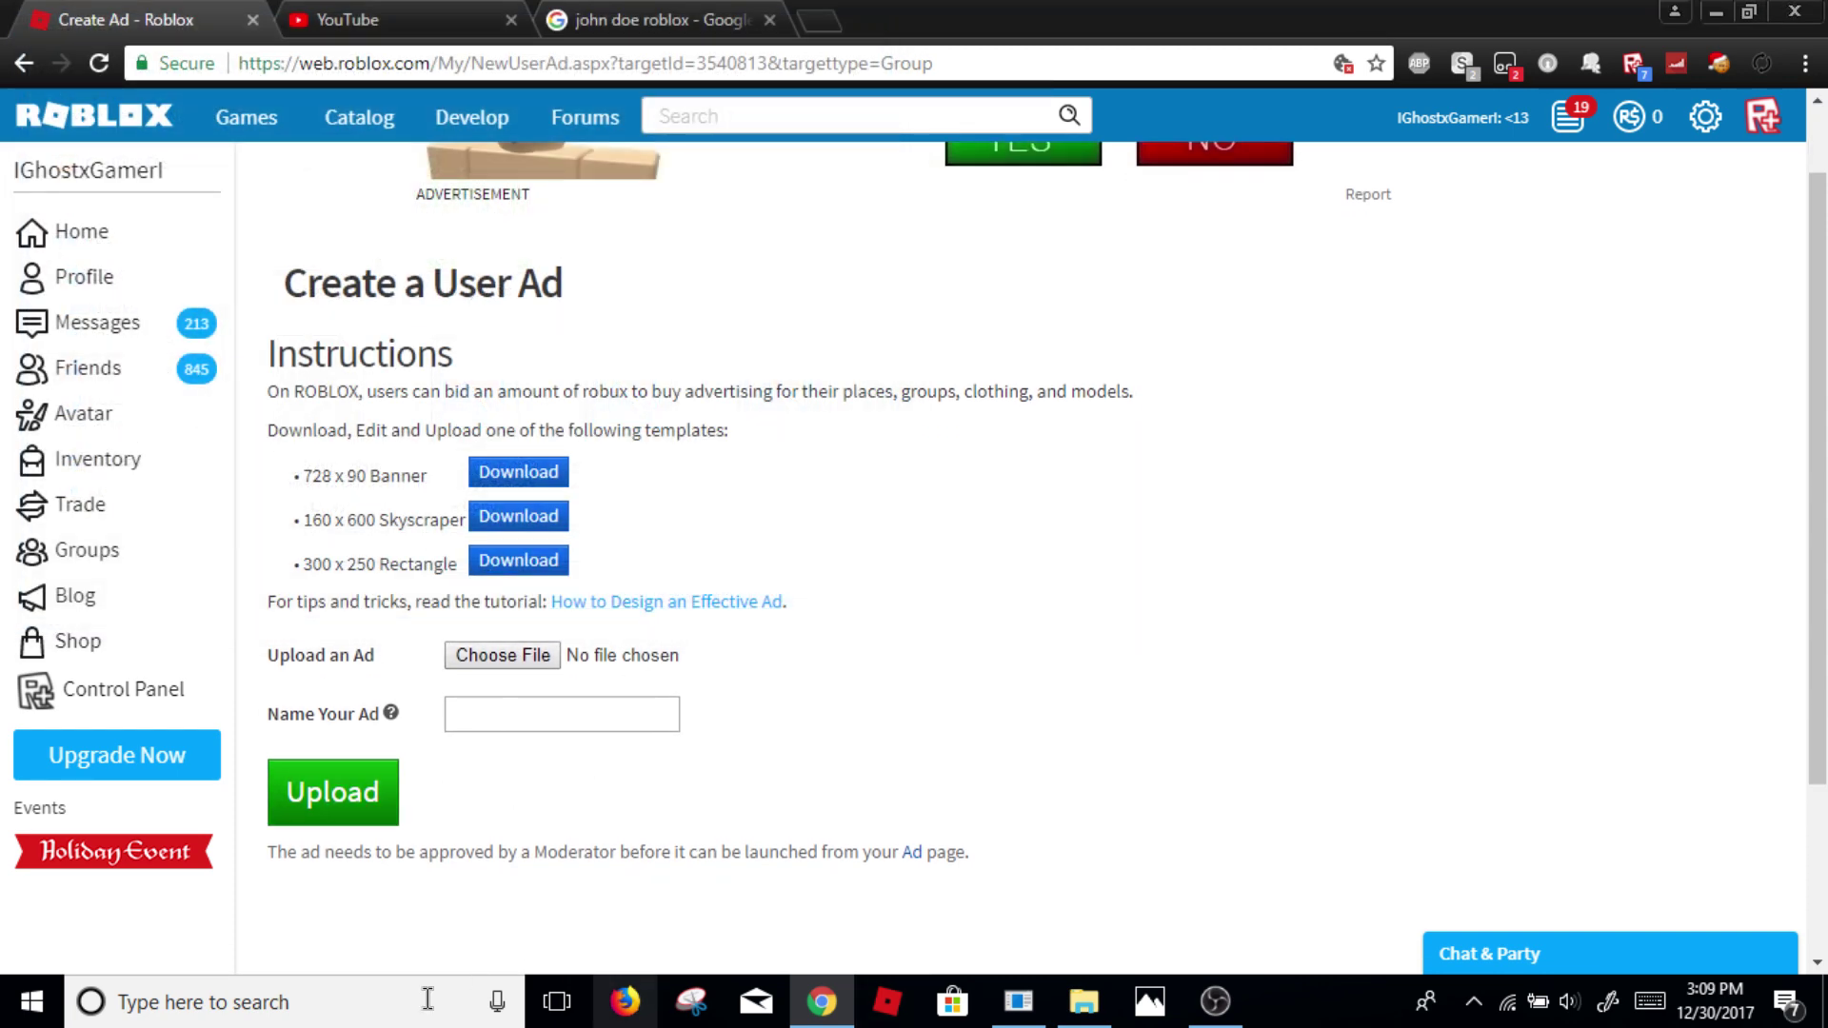
pyautogui.scroll(1, 714, 431)
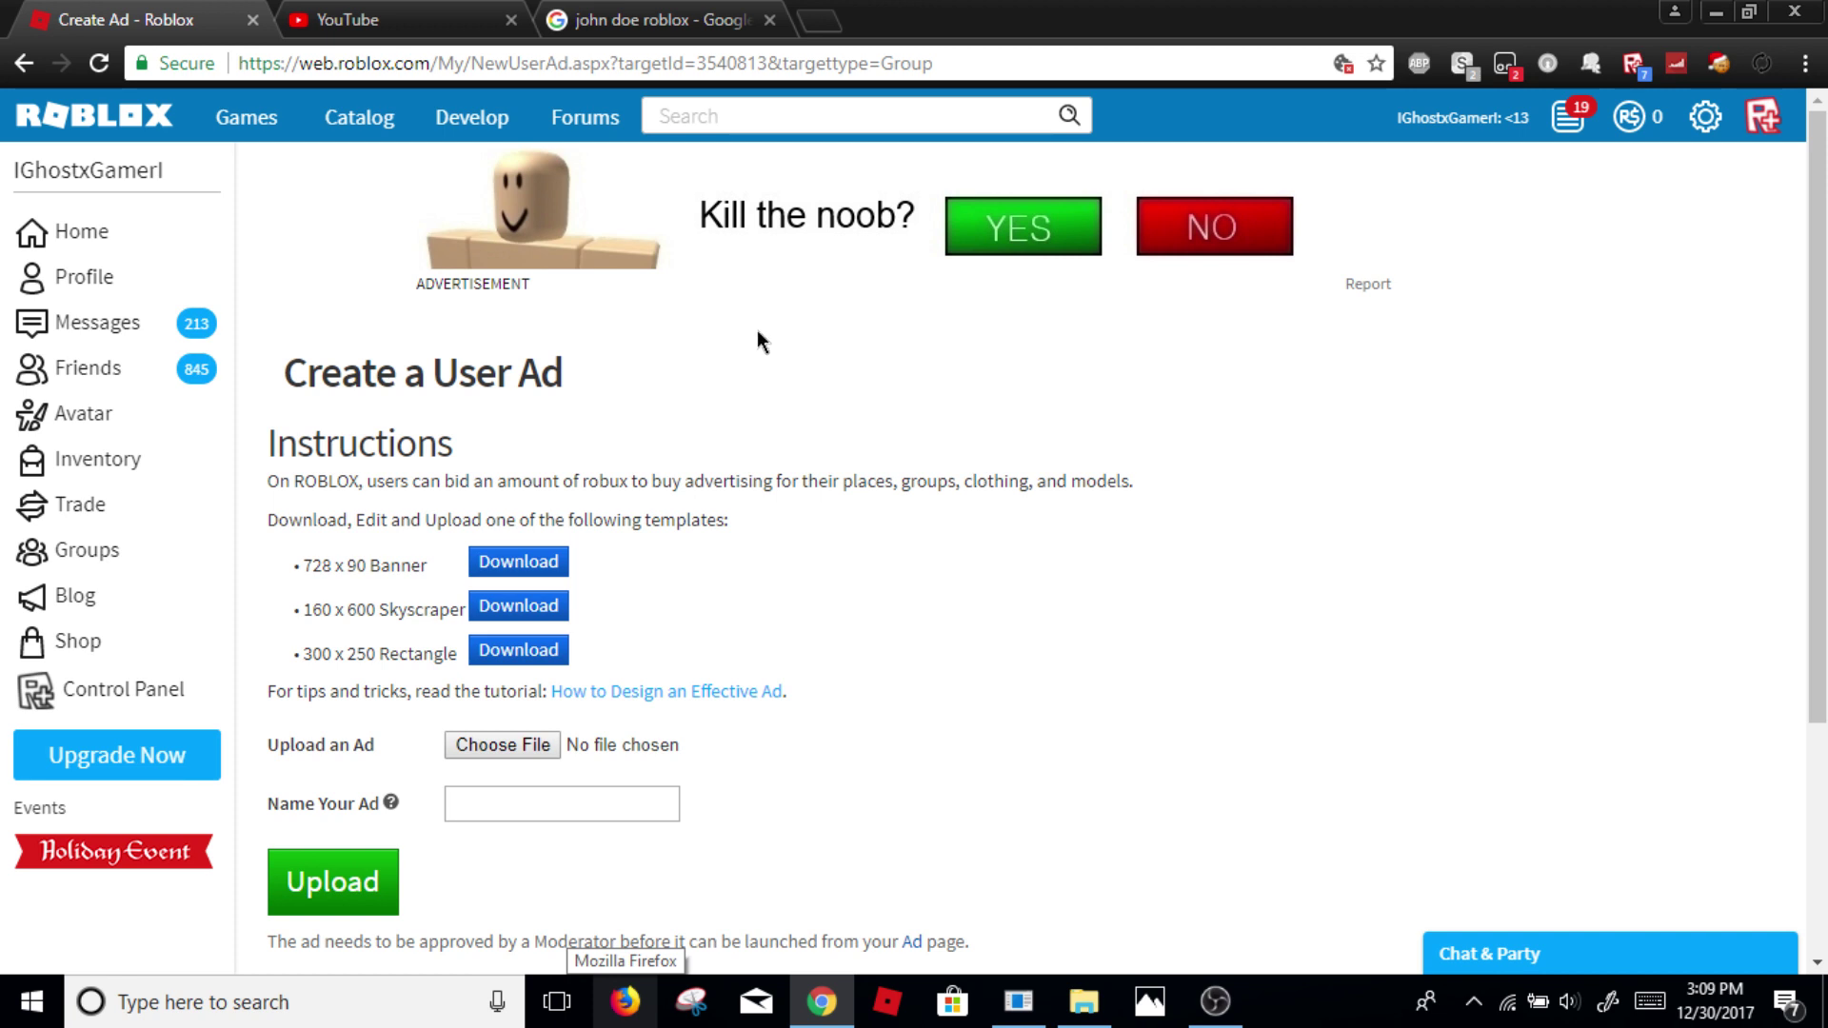